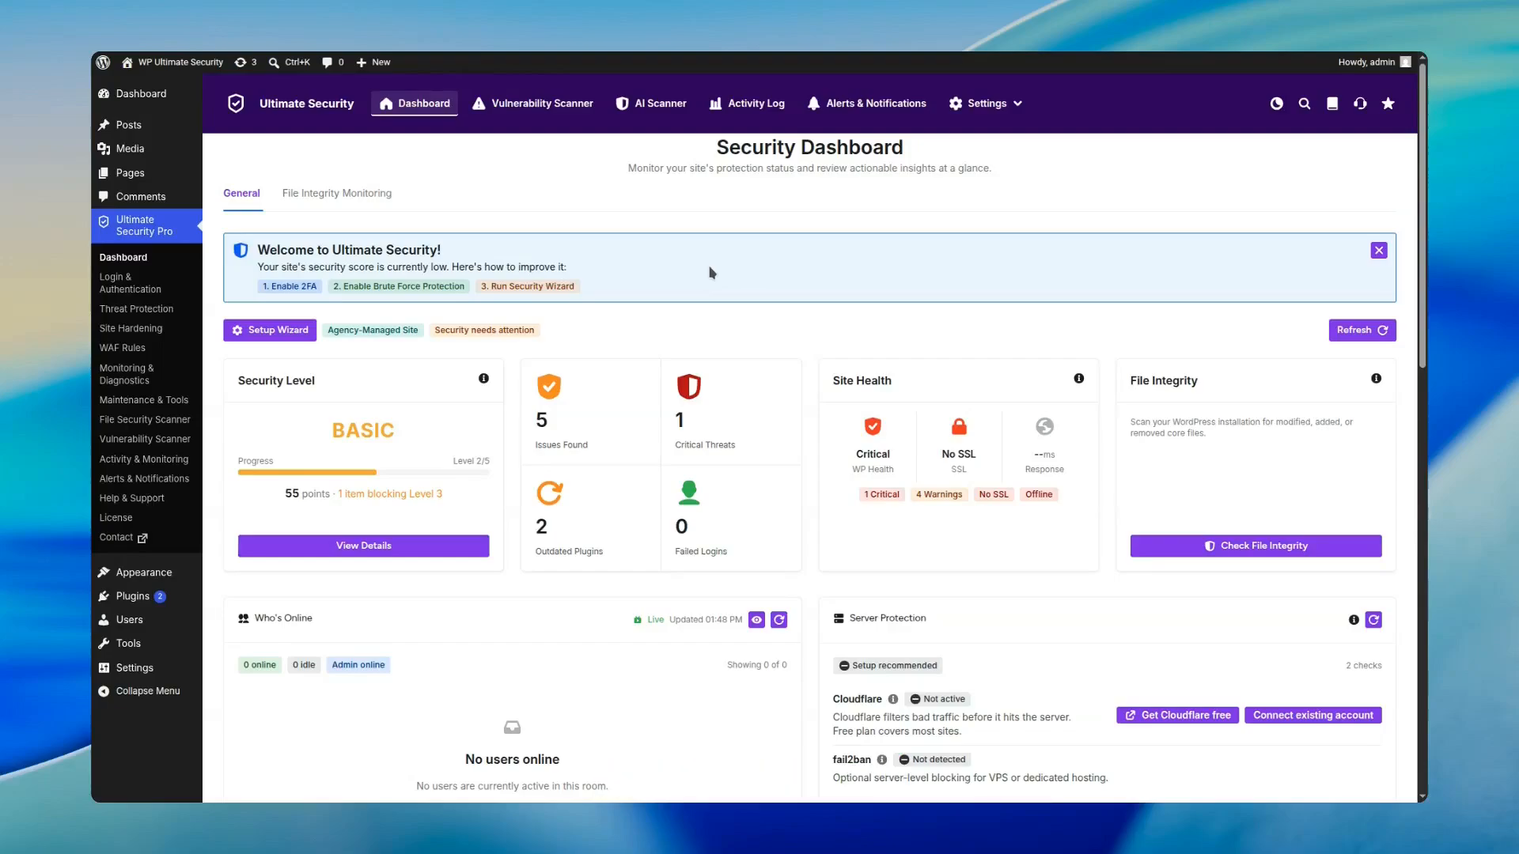
Step: Open the Two-Factor Authentication settings under Login & Authentication
mouse_move(986, 110)
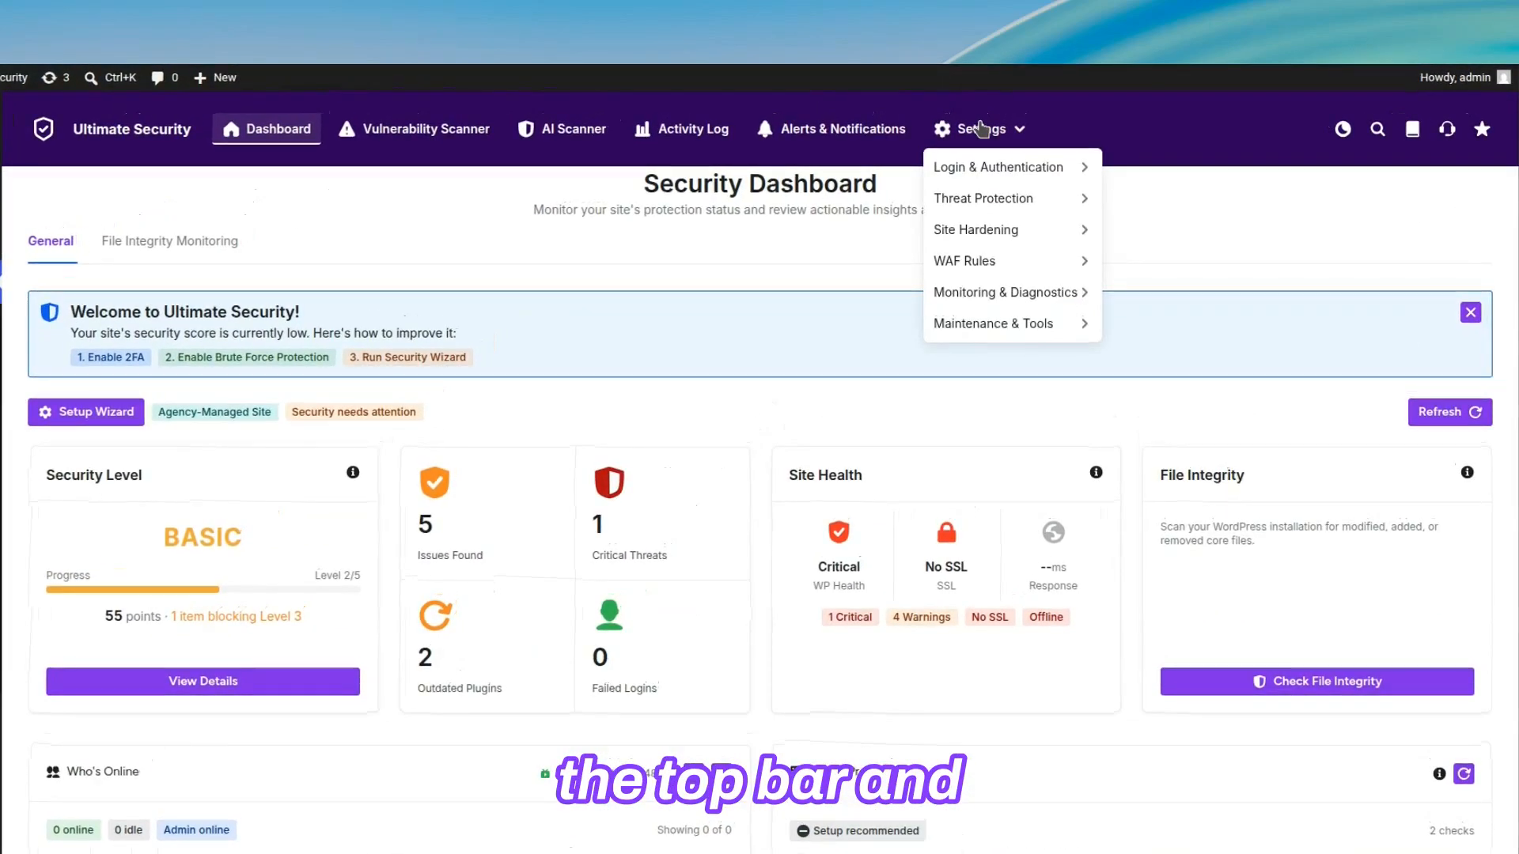
mouse_move(982, 174)
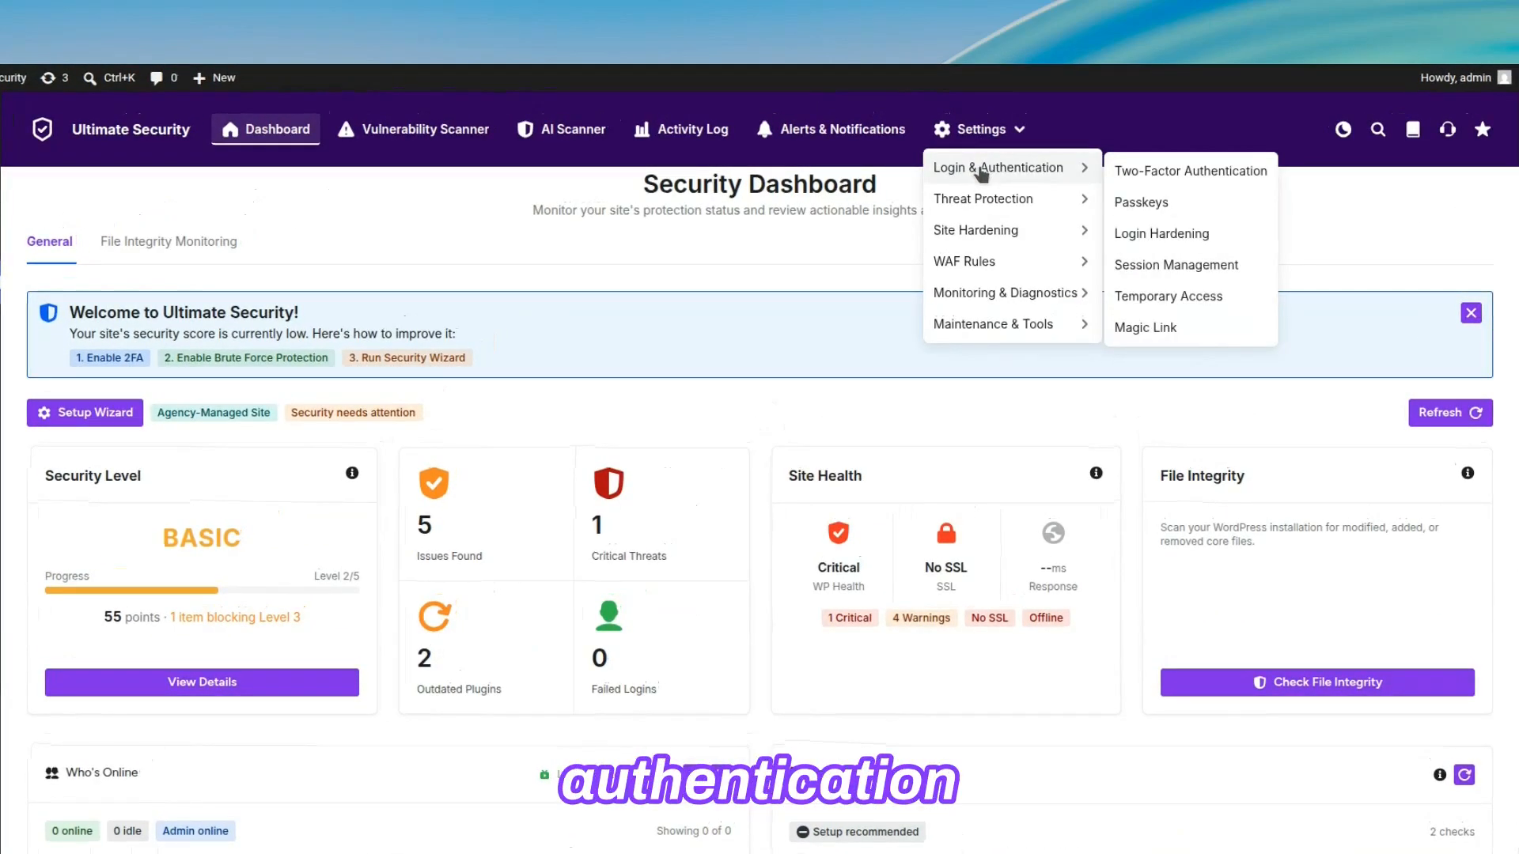
left_click(1131, 171)
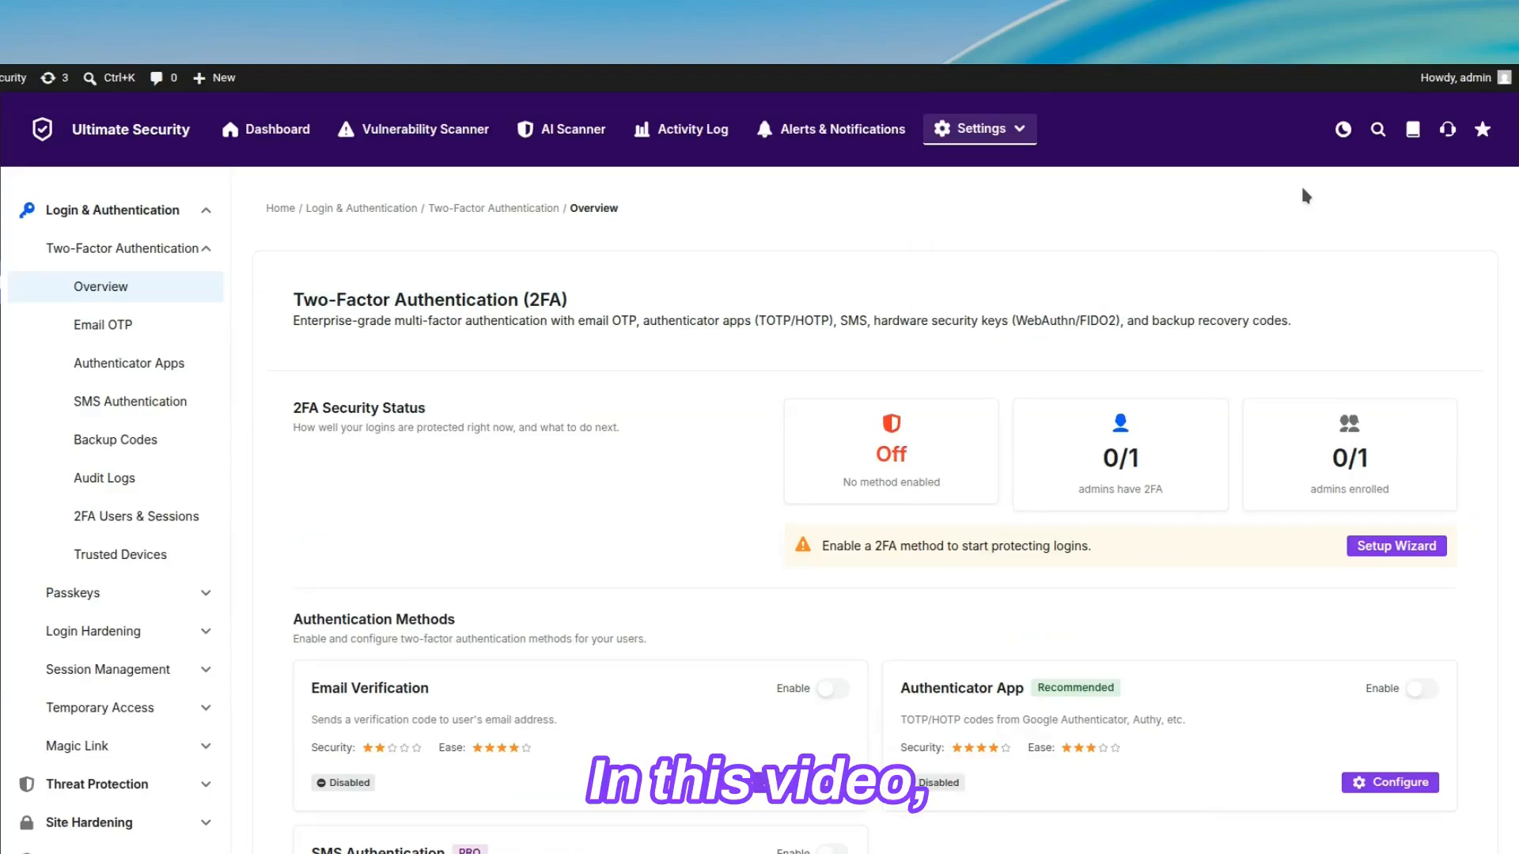
Step: Look through the SMS Authentication, Backup Codes, Audit Logs, 2FA Users & Sessions and Trusted Devices settings
left_click(169, 407)
left_click(167, 442)
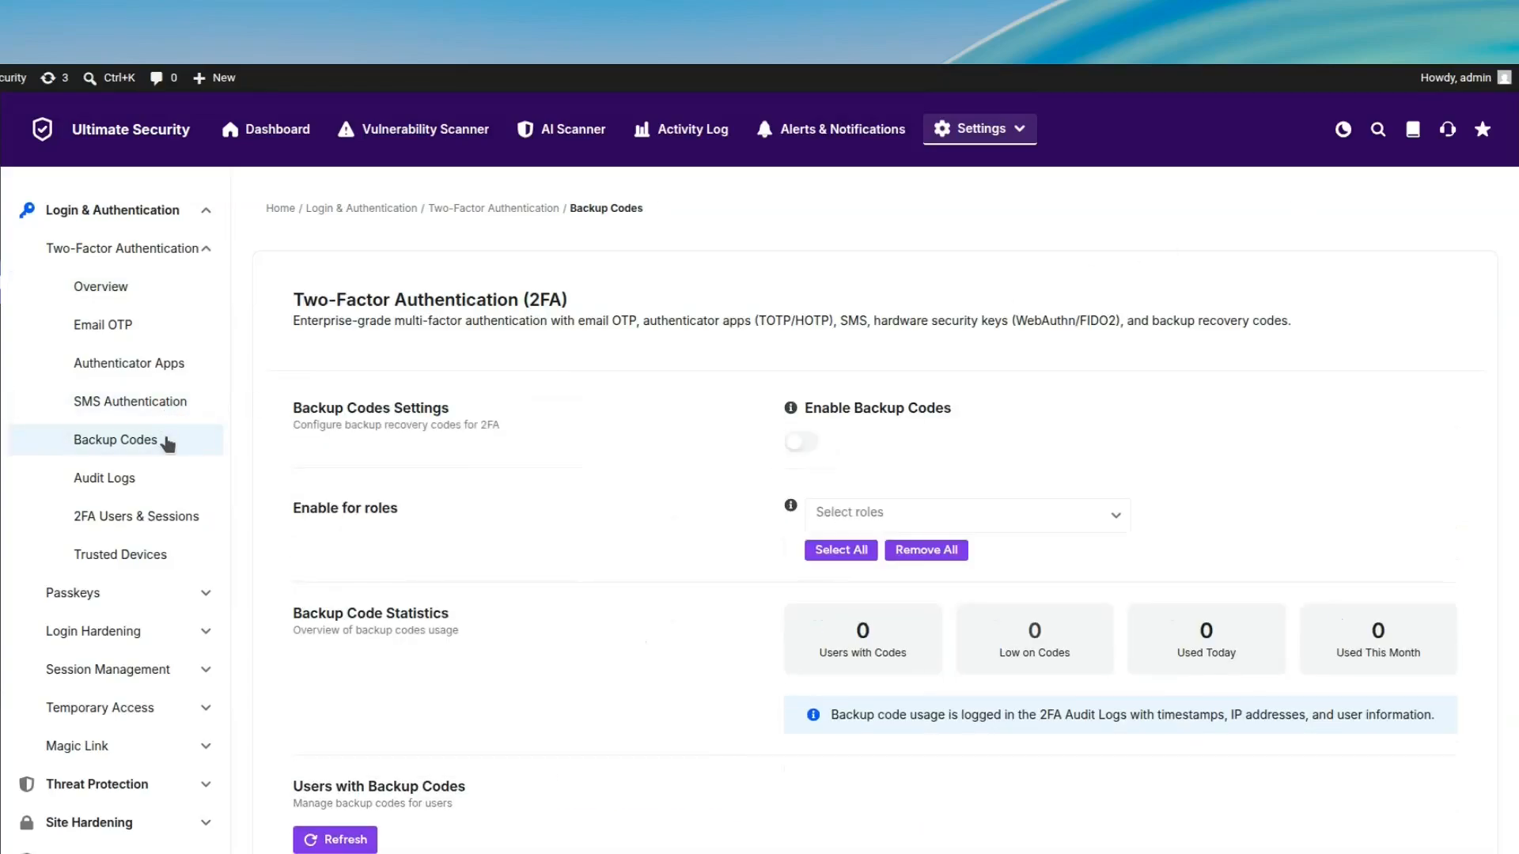
left_click(162, 482)
left_click(165, 522)
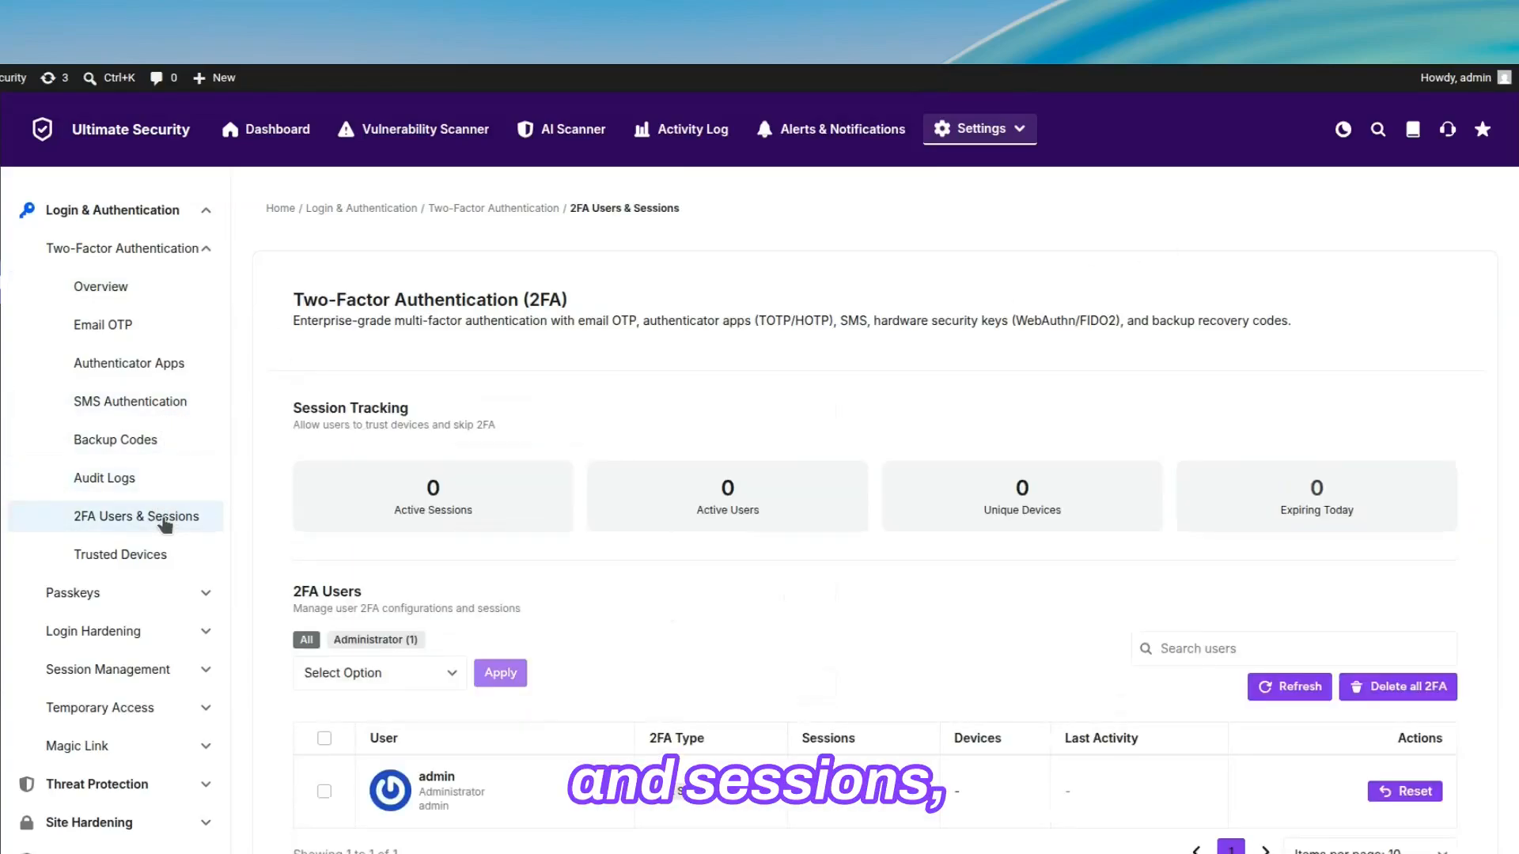
left_click(161, 554)
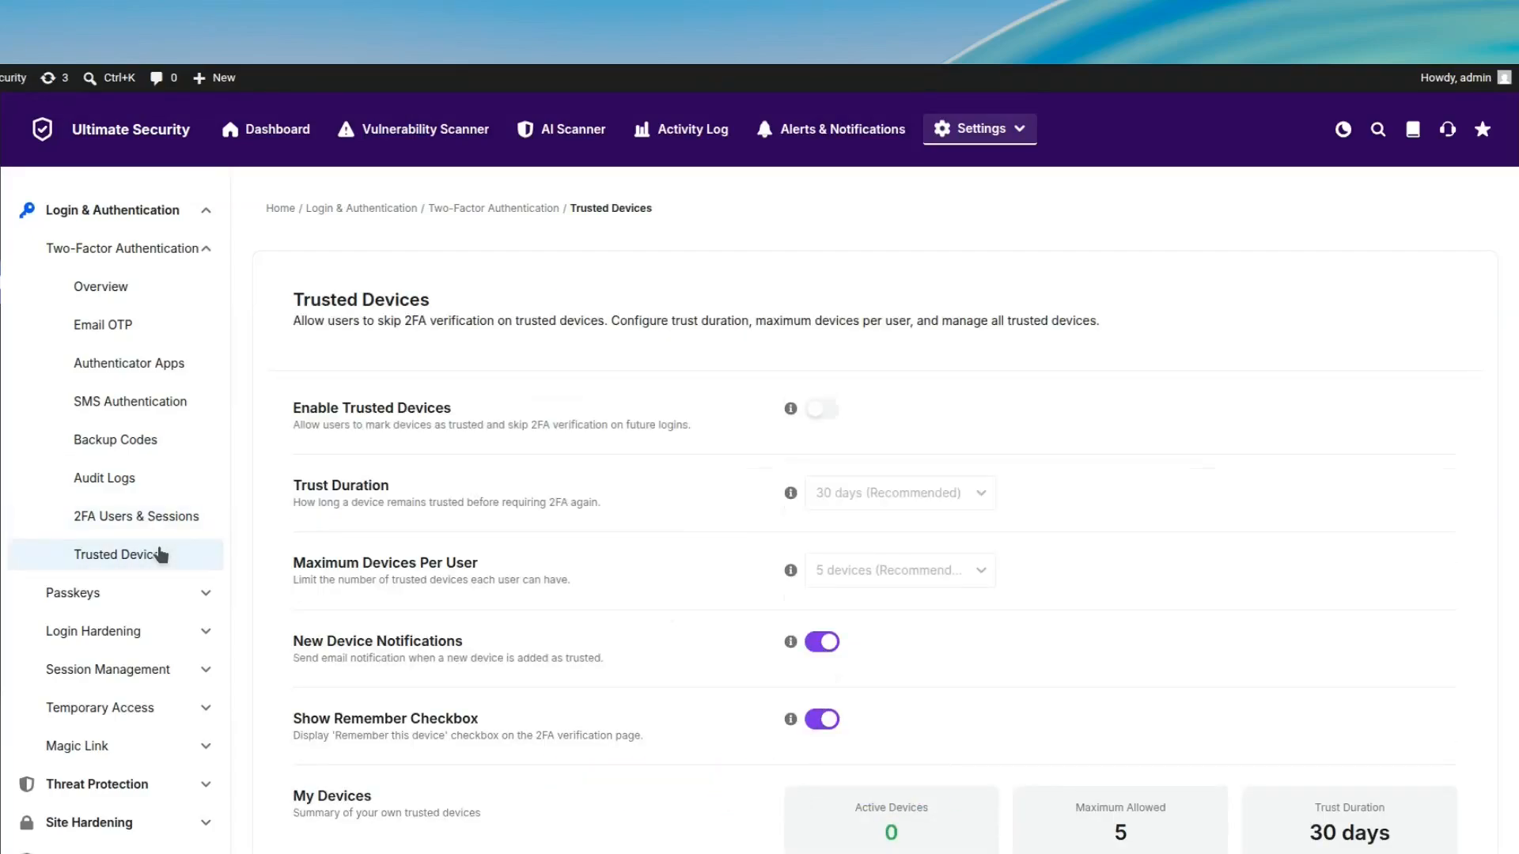
Step: Enable audit logging for two-factor authentication in the Audit Logs settings and save the change
left_click(169, 476)
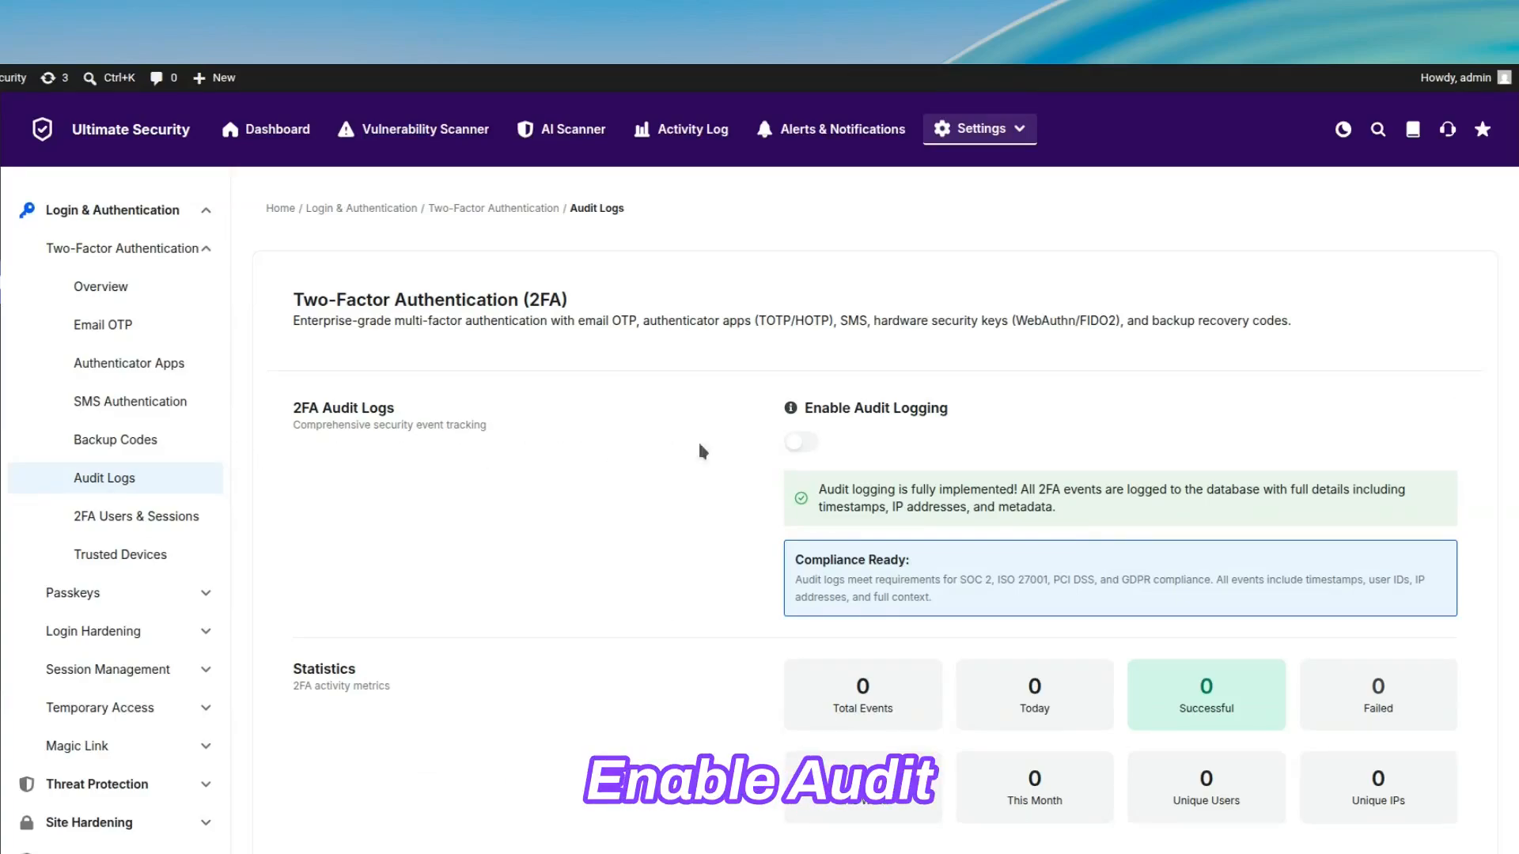
left_click(799, 442)
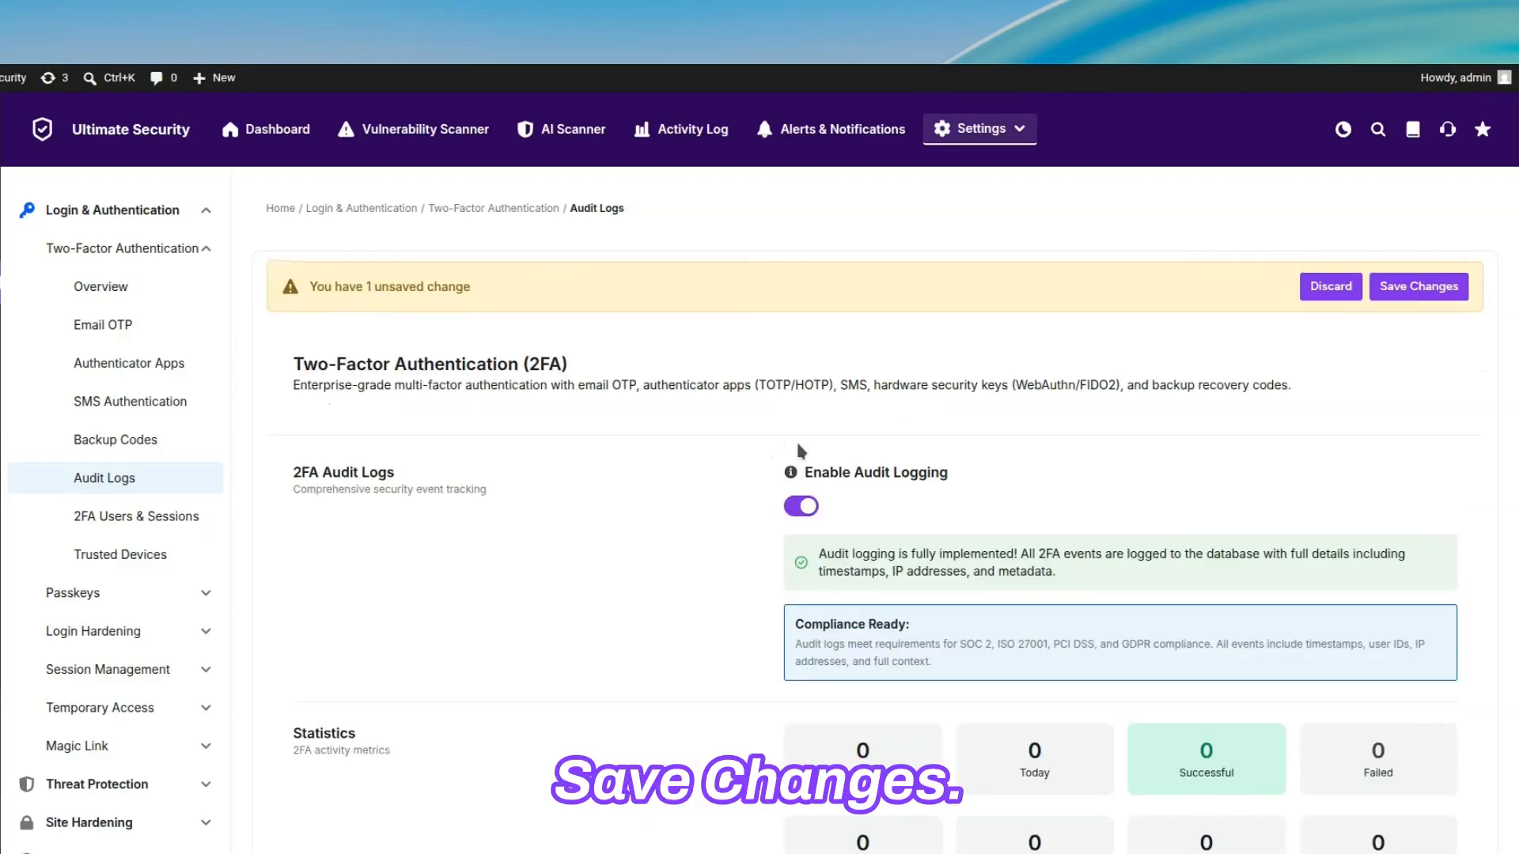
left_click(1405, 285)
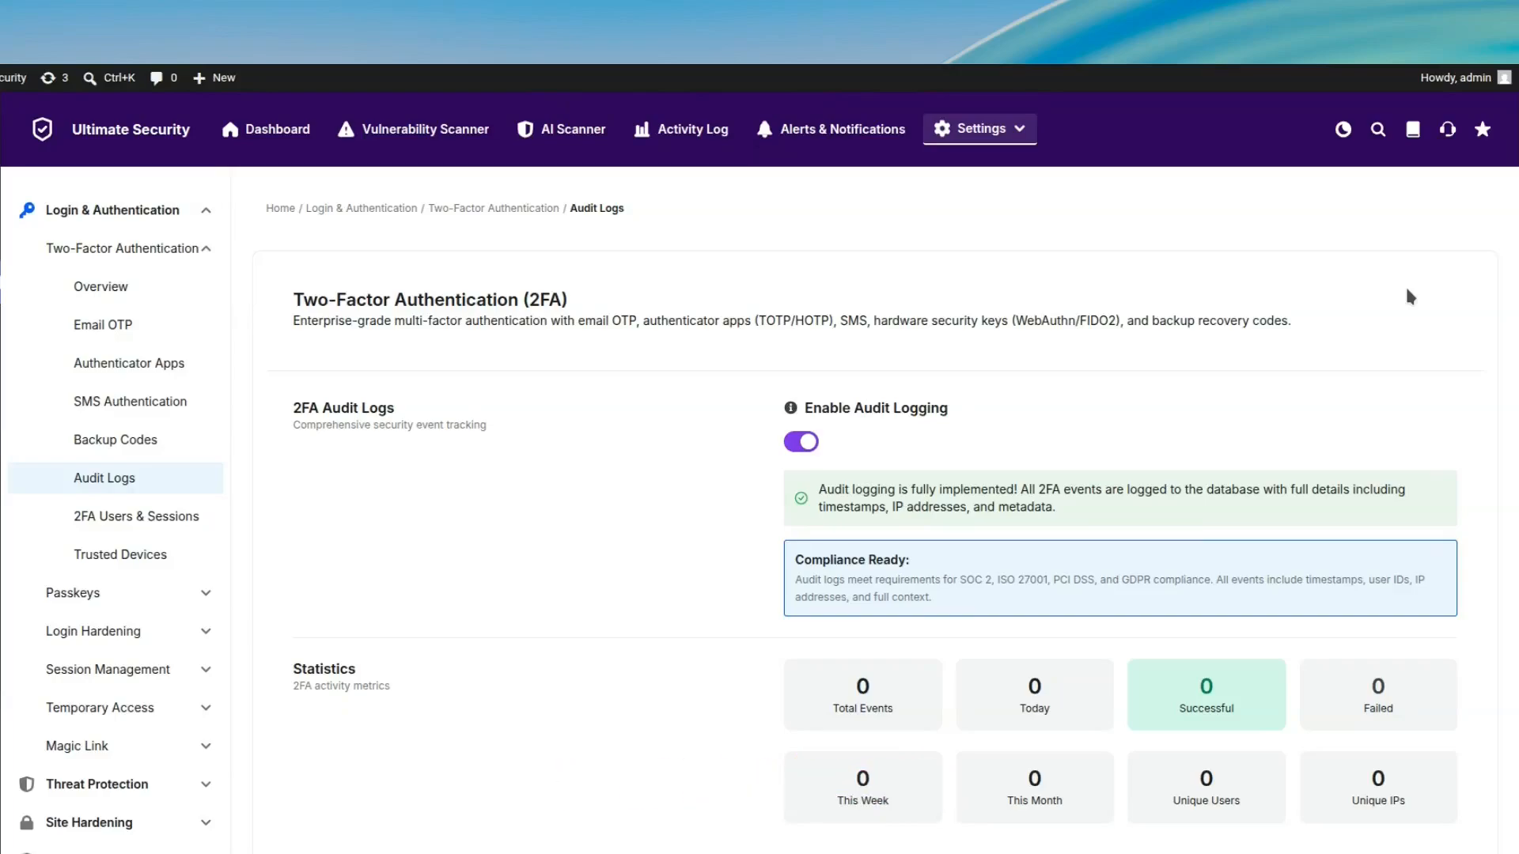
Step: Enable SMS Authentication and apply it to the Administrator role
left_click(133, 403)
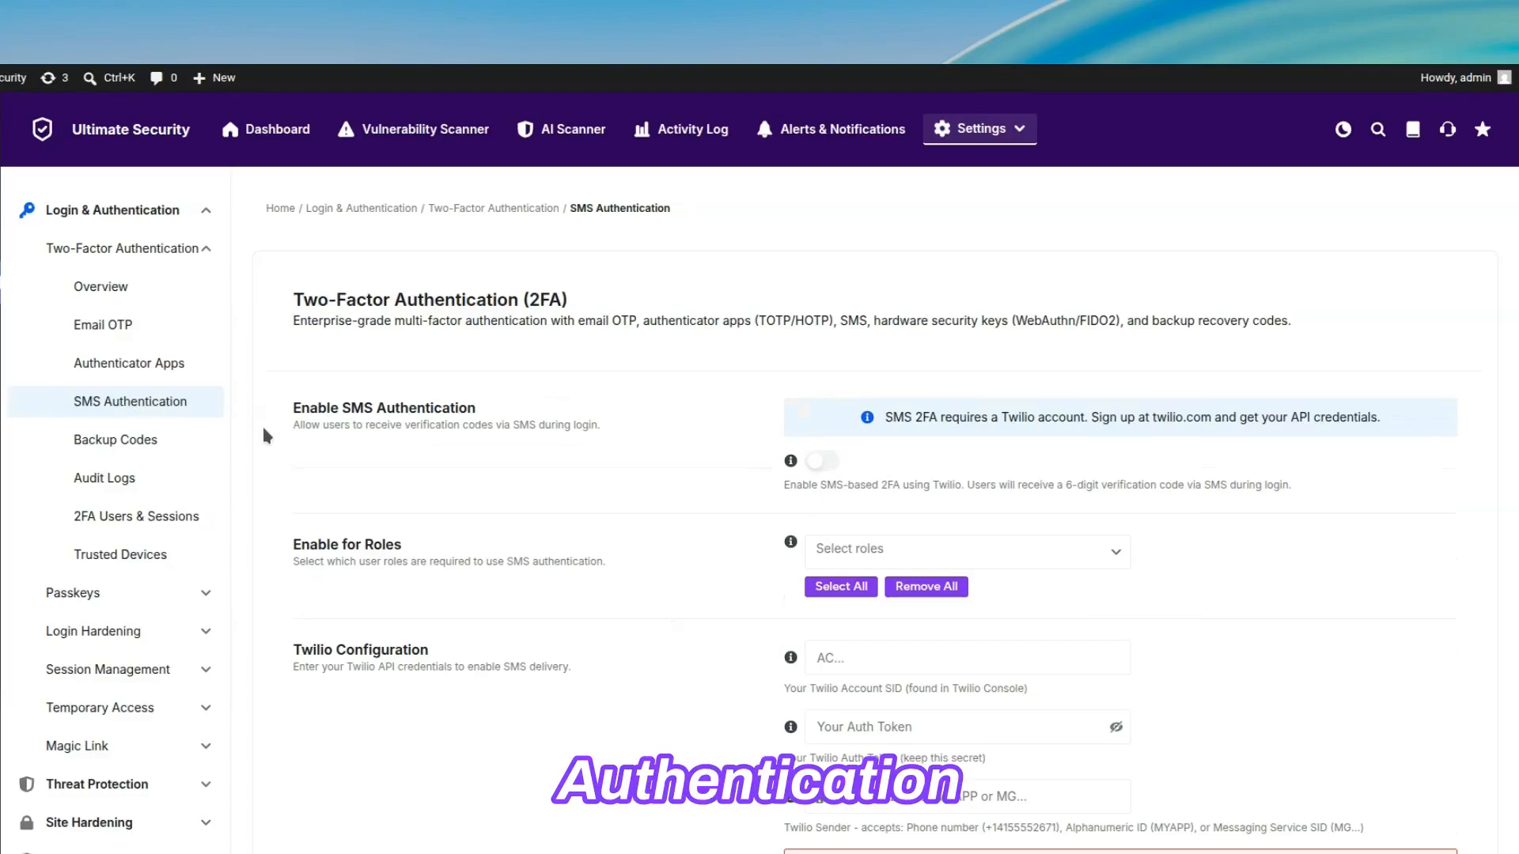
left_click(821, 461)
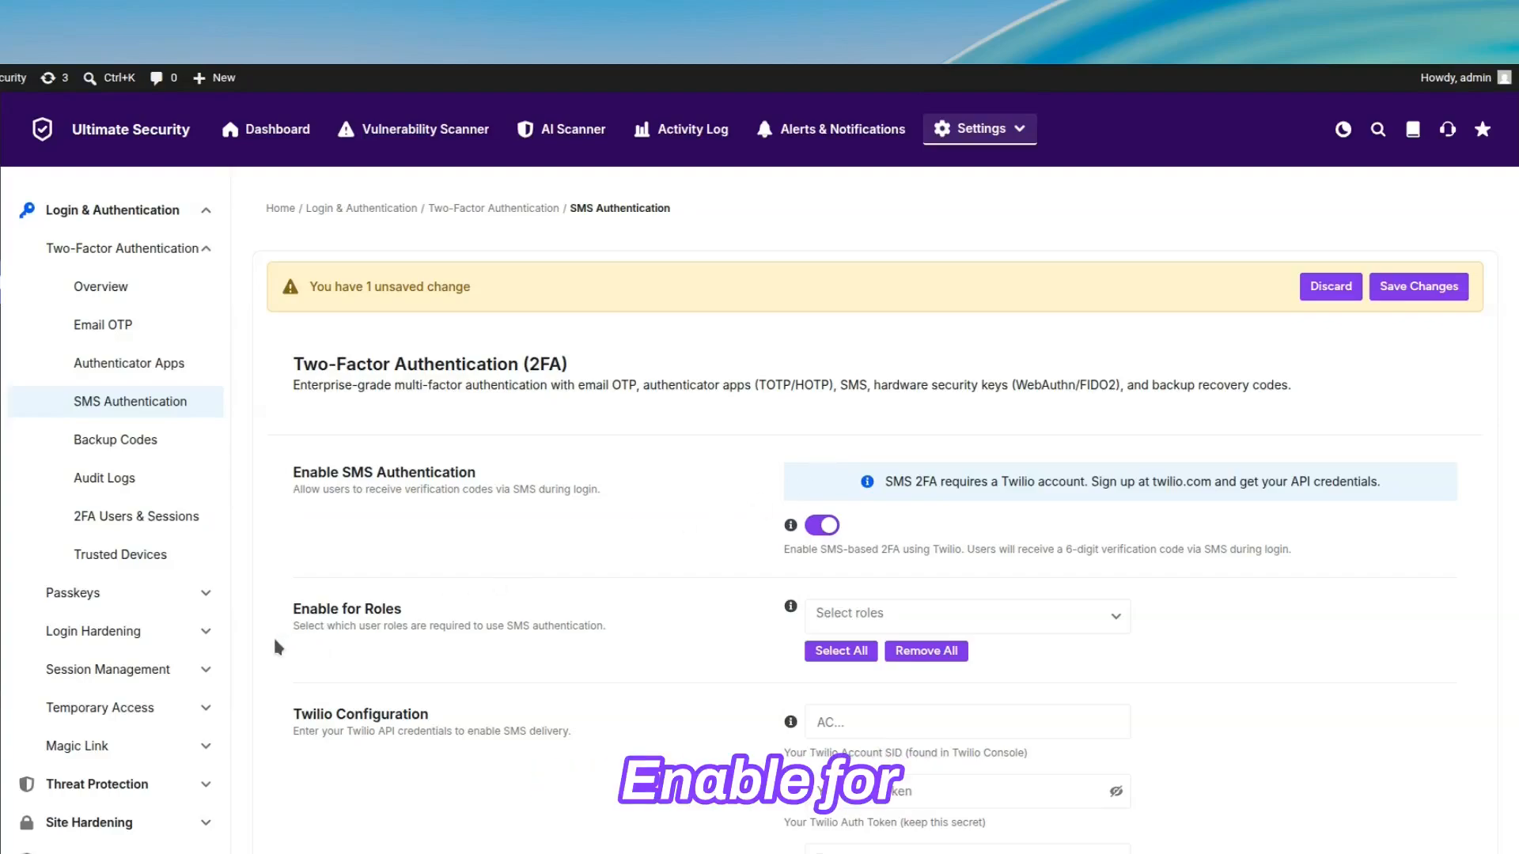
left_click(1090, 619)
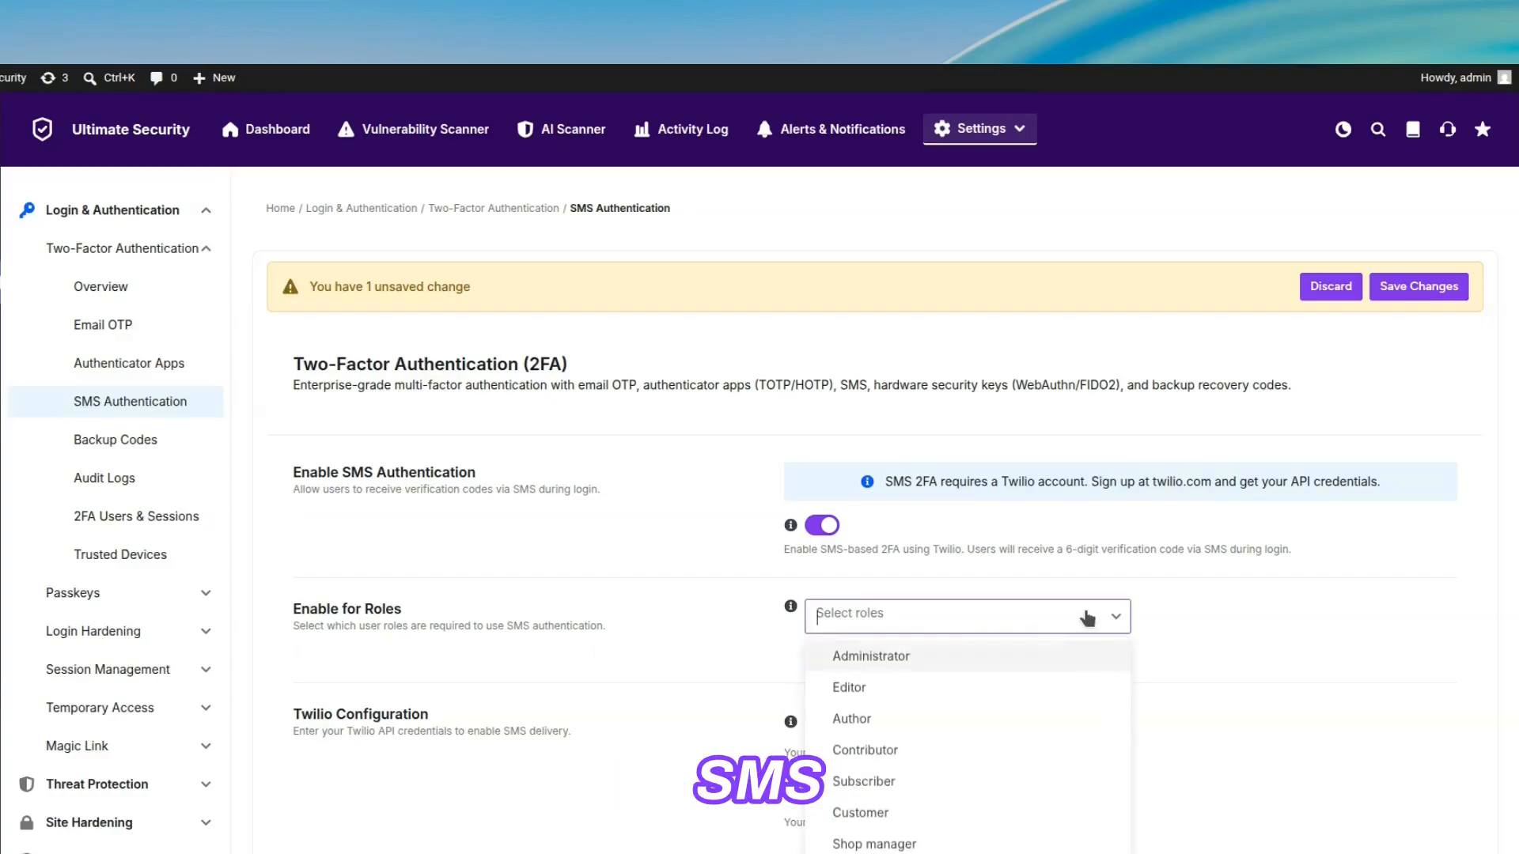
left_click(1044, 661)
left_click(1209, 653)
Step: Paste the Twilio Account SID, Auth Token and sender phone number into the Twilio Configuration and save the SMS settings
scroll(1211, 656, "down", 5)
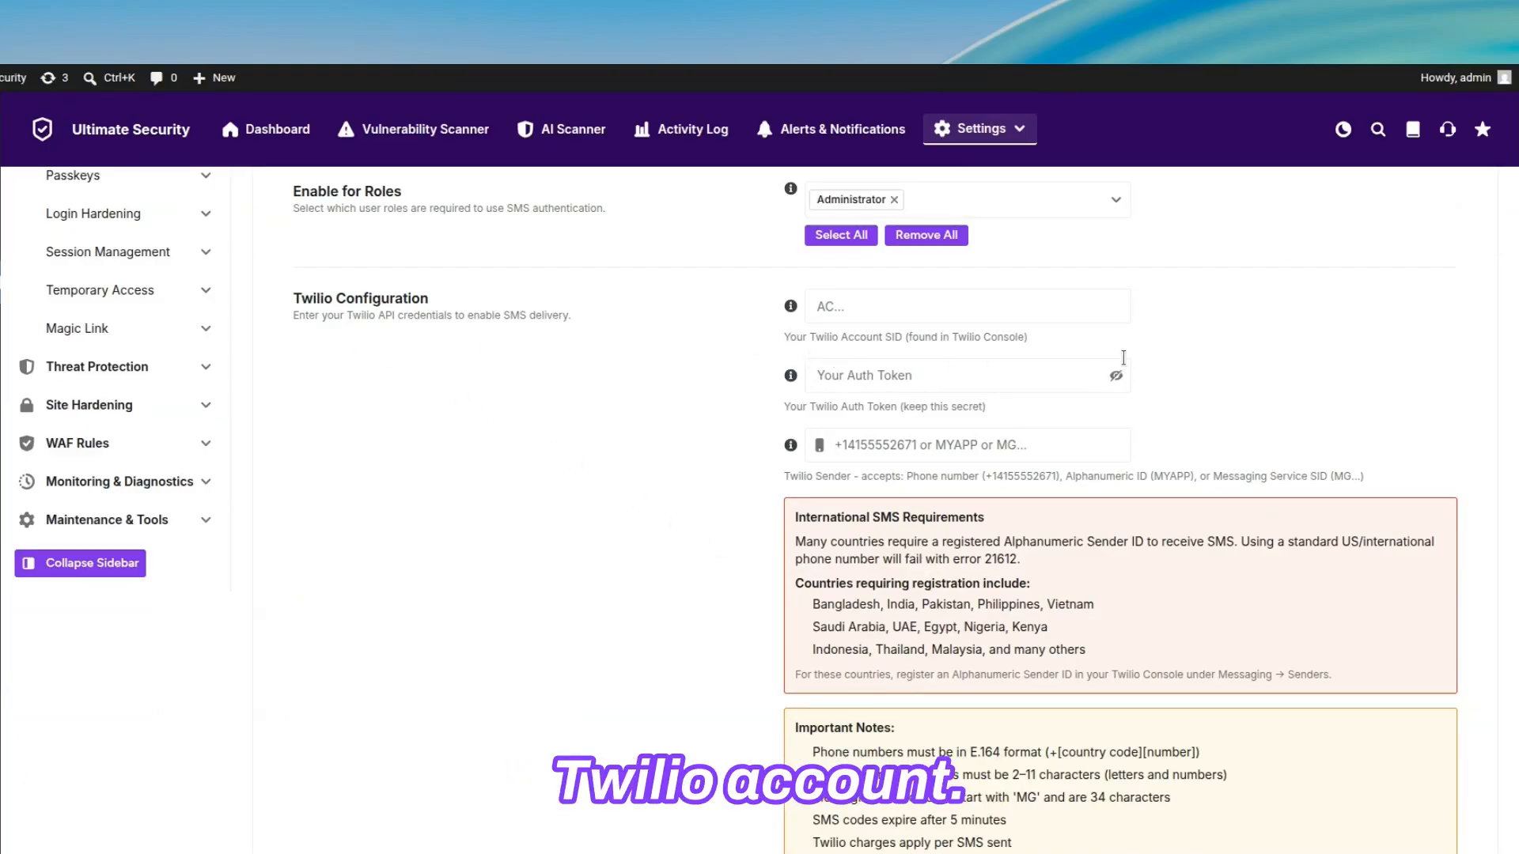
left_click(965, 308)
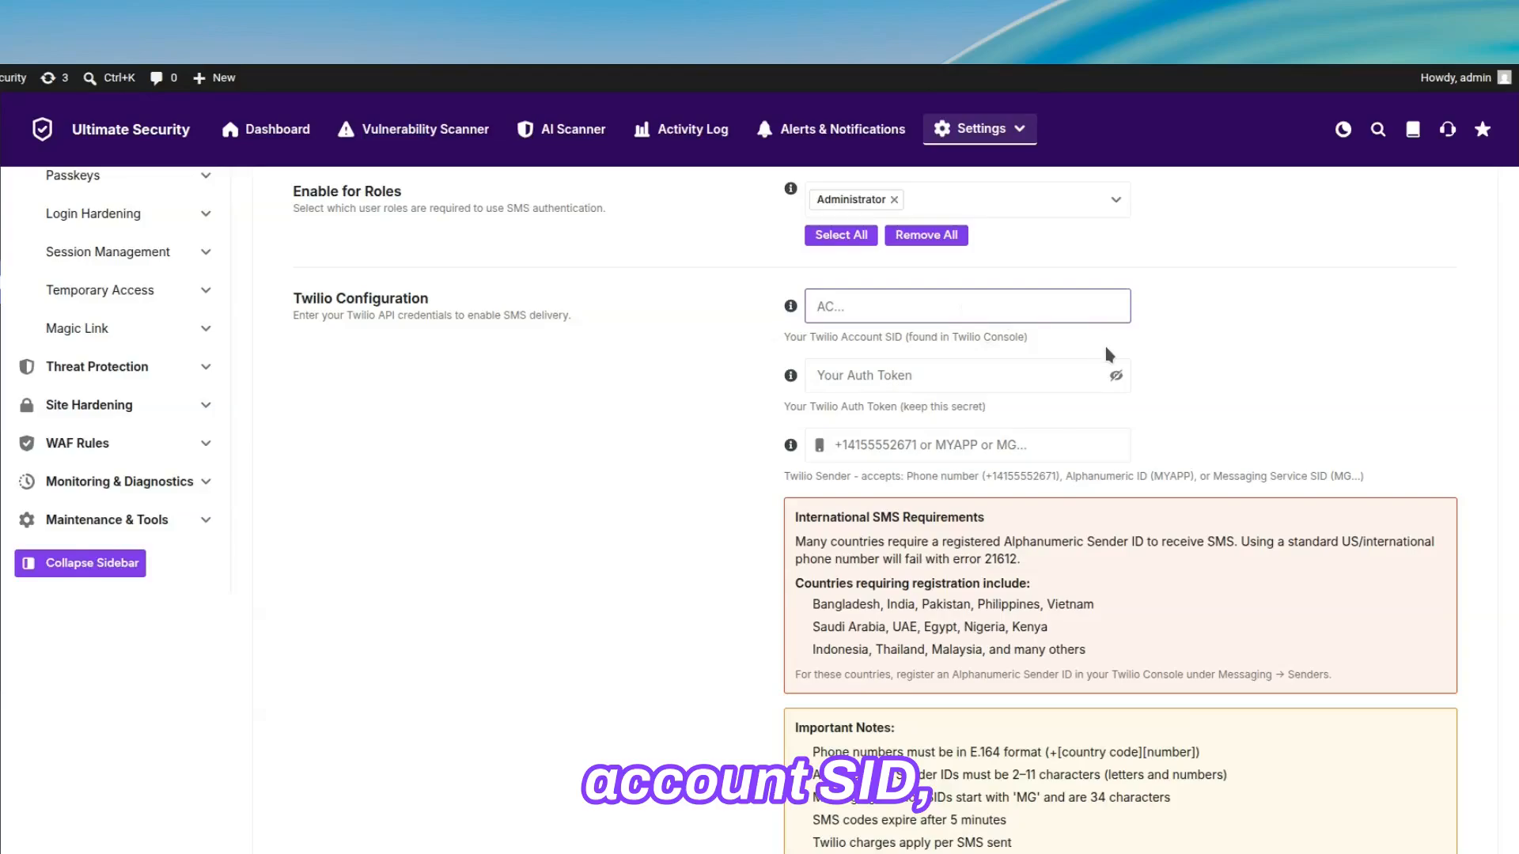
key("ctrl+v")
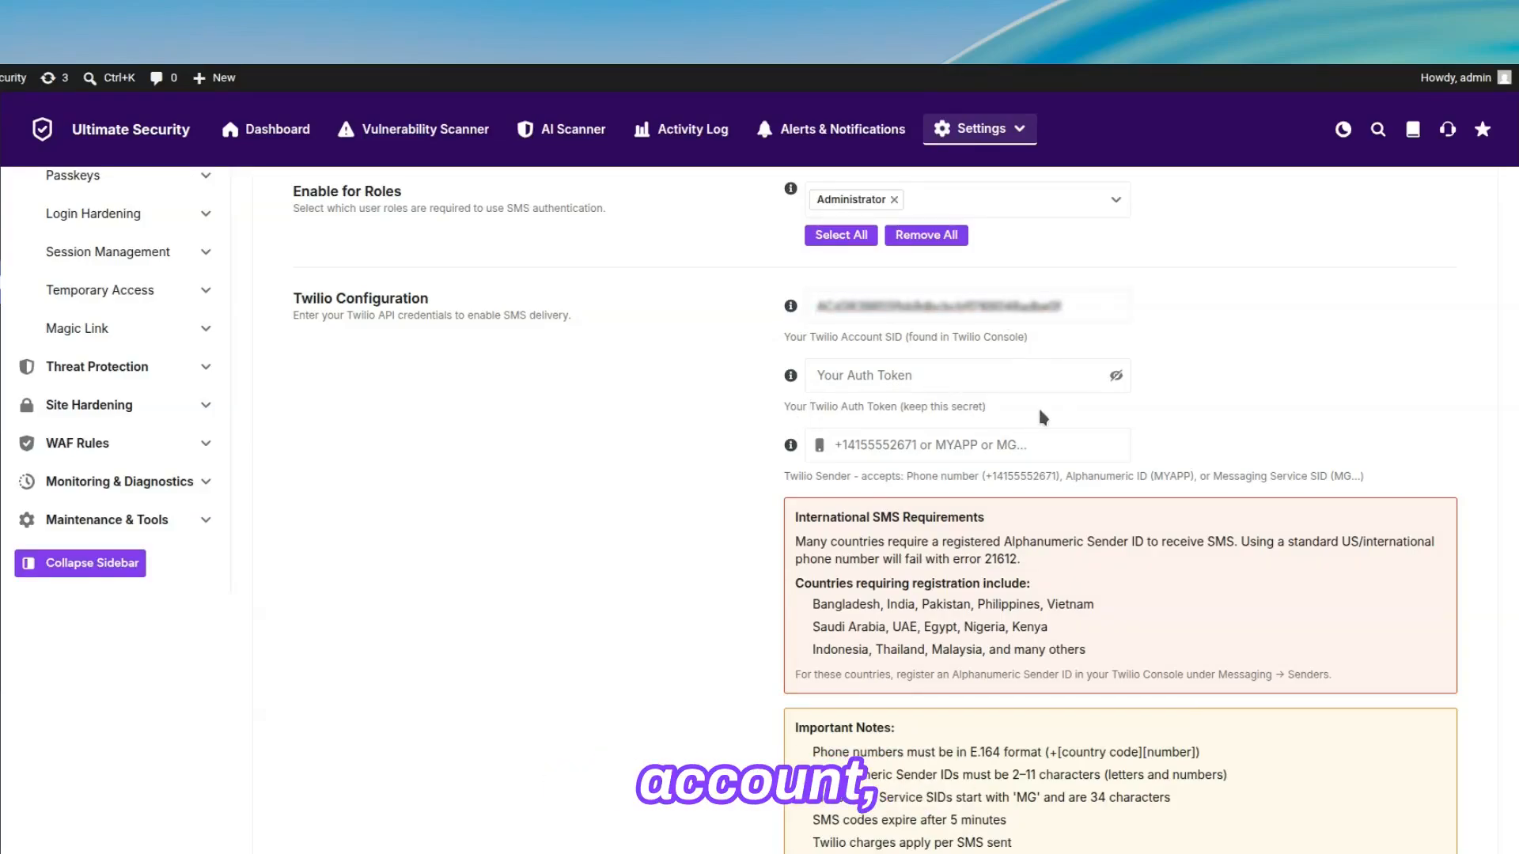
left_click(1044, 376)
key("ctrl+v")
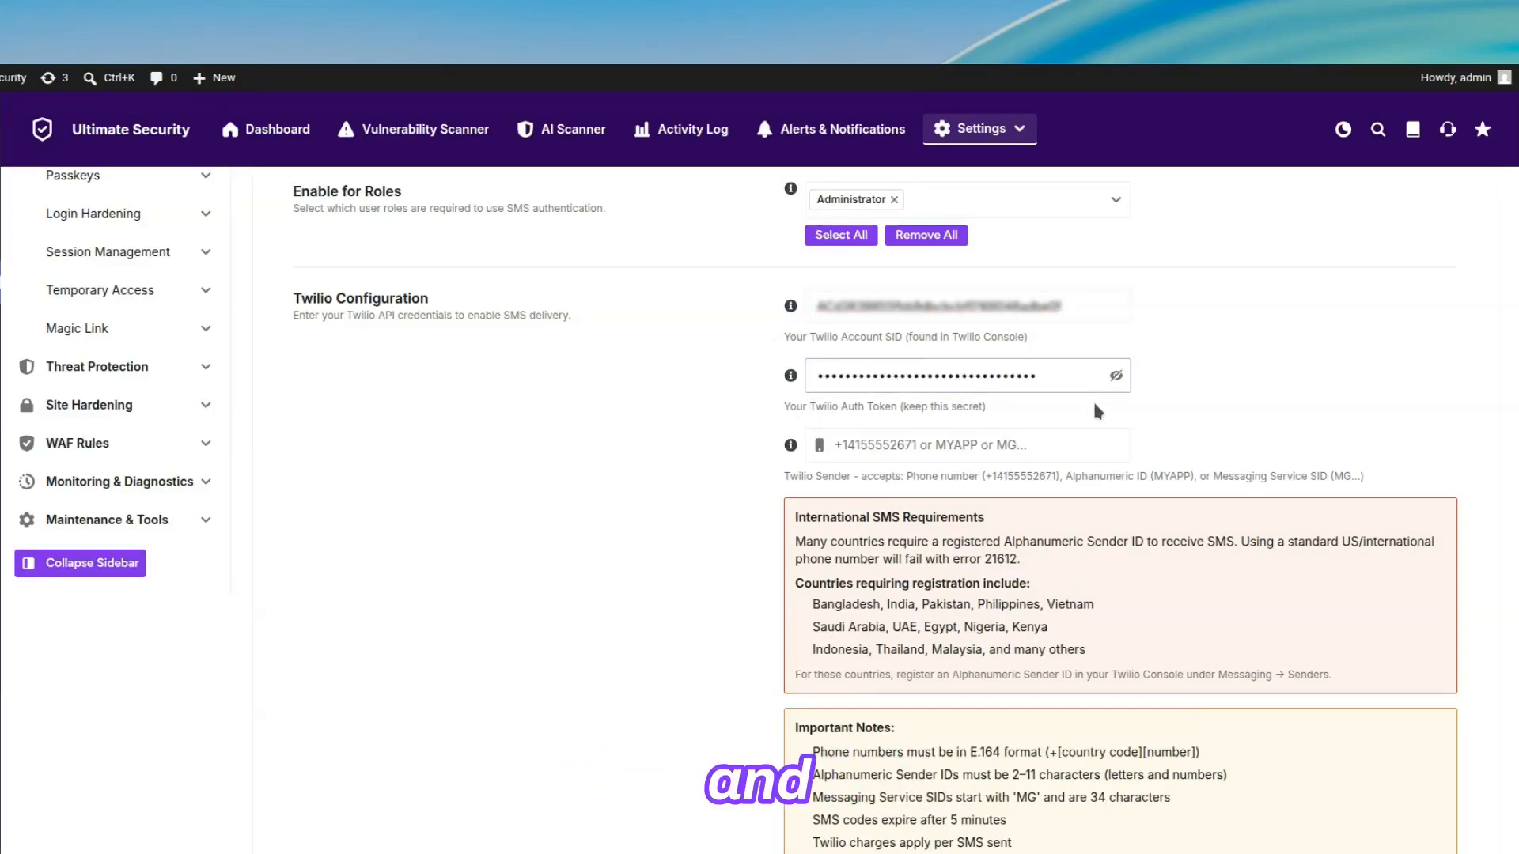
left_click(1038, 446)
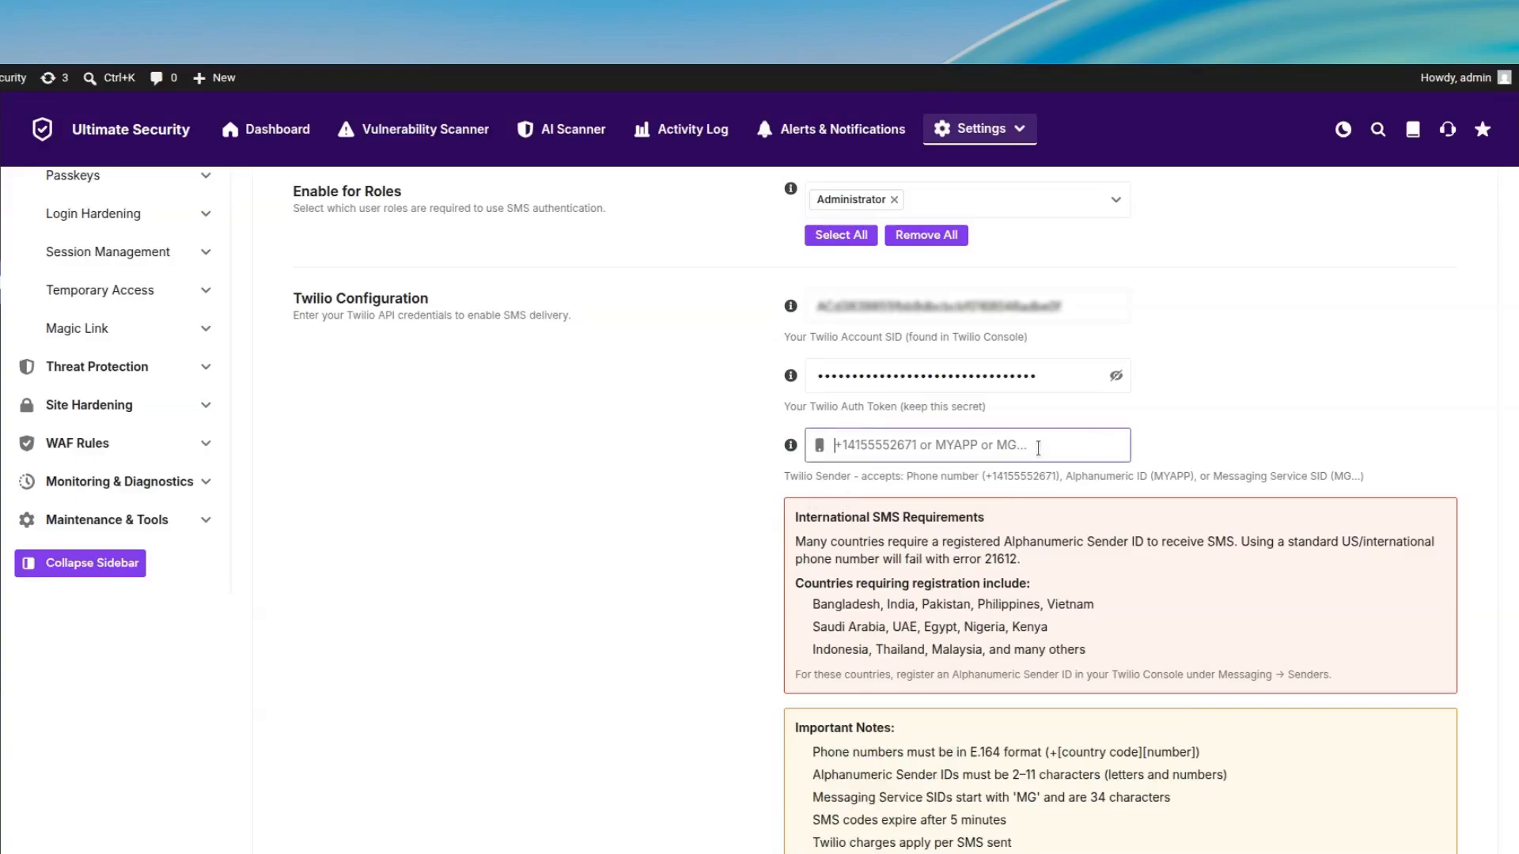
key("ctrl+v")
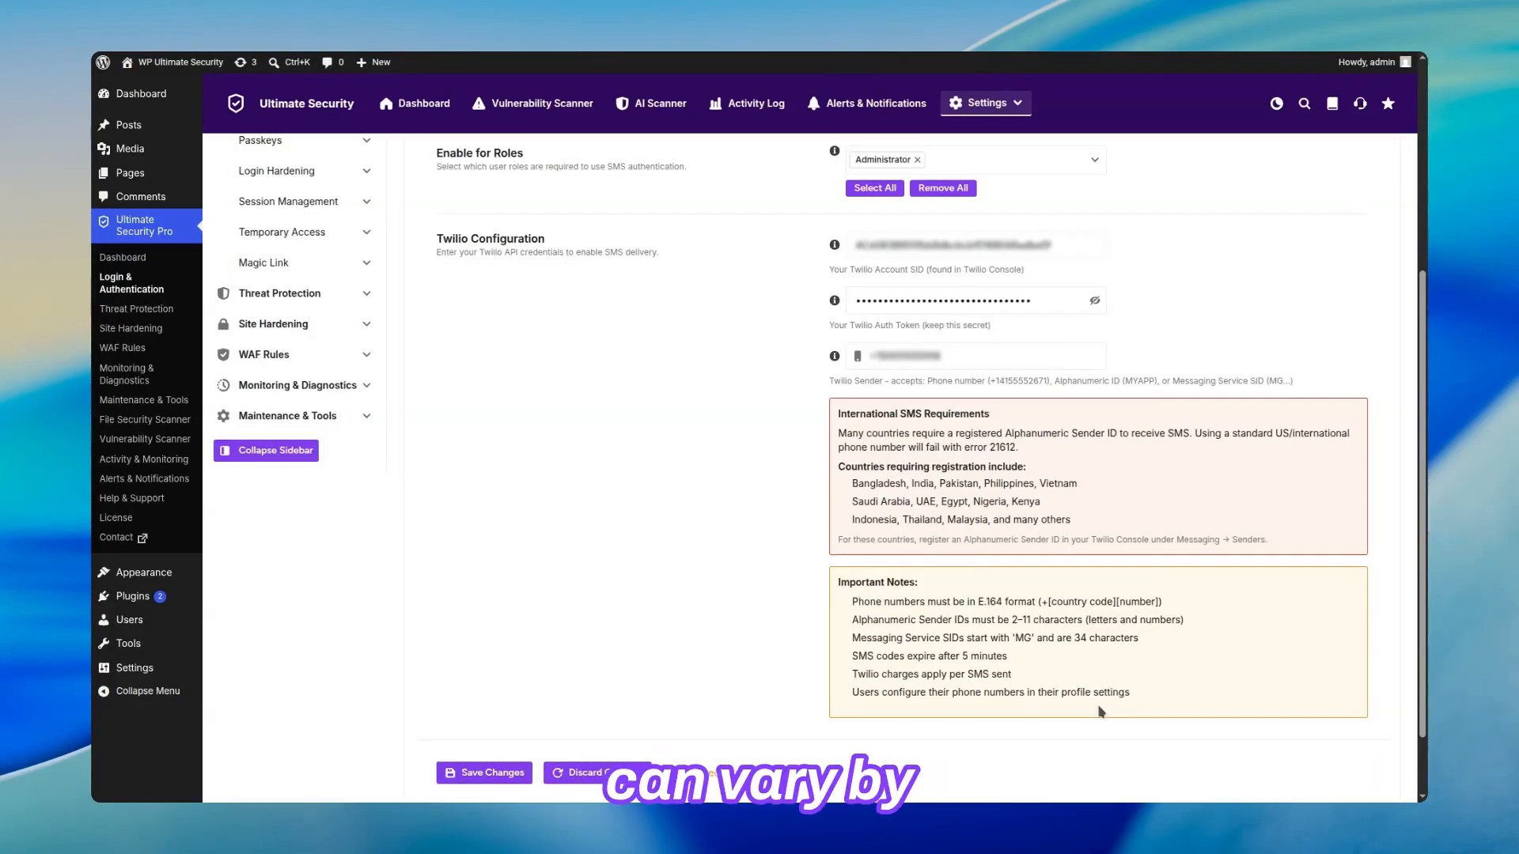
scroll(1099, 712, "up", 4)
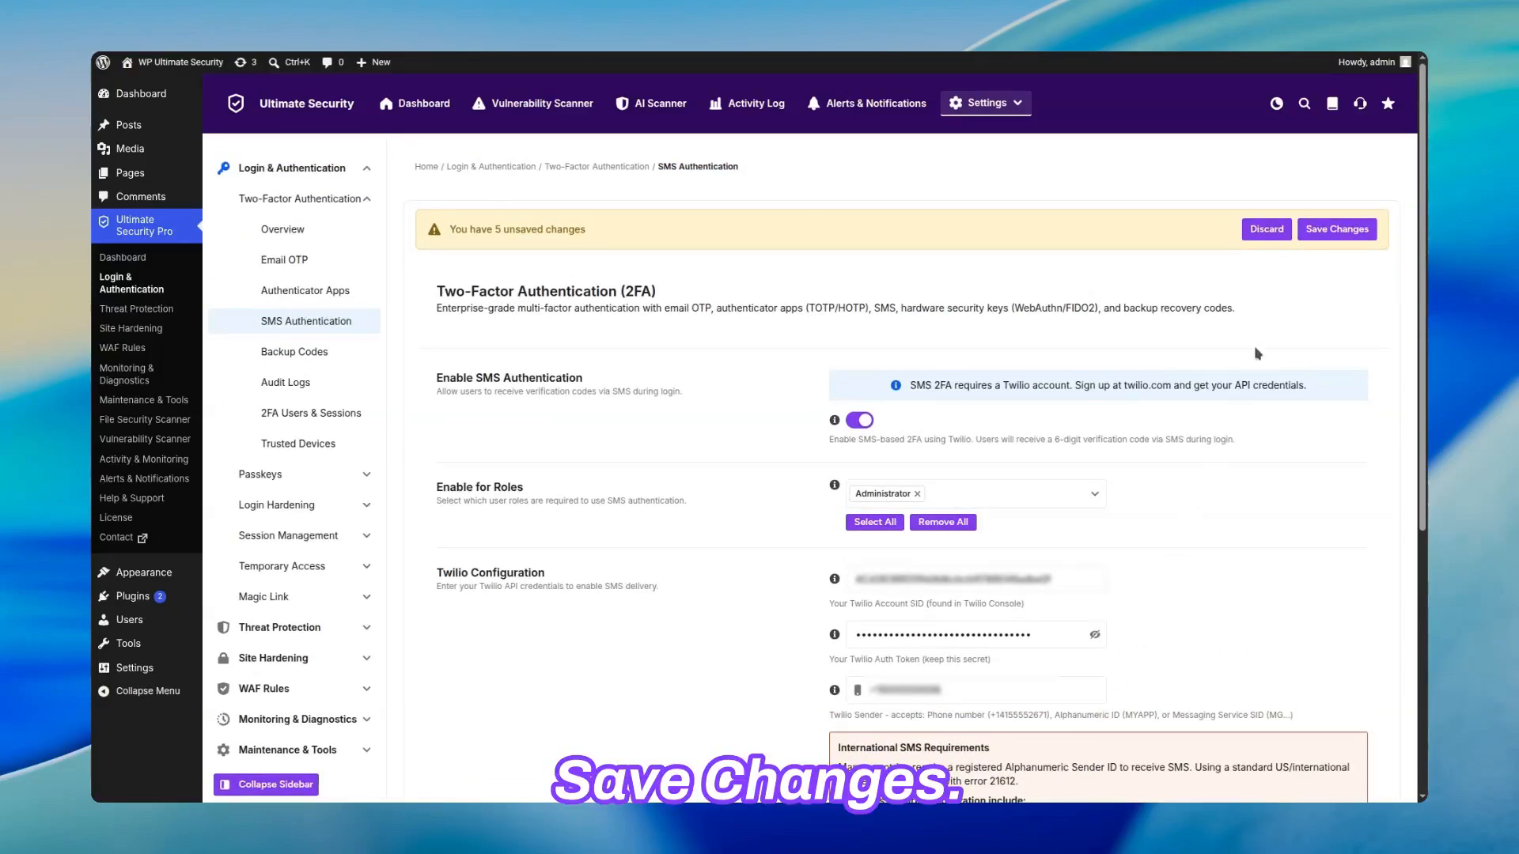
left_click(1337, 228)
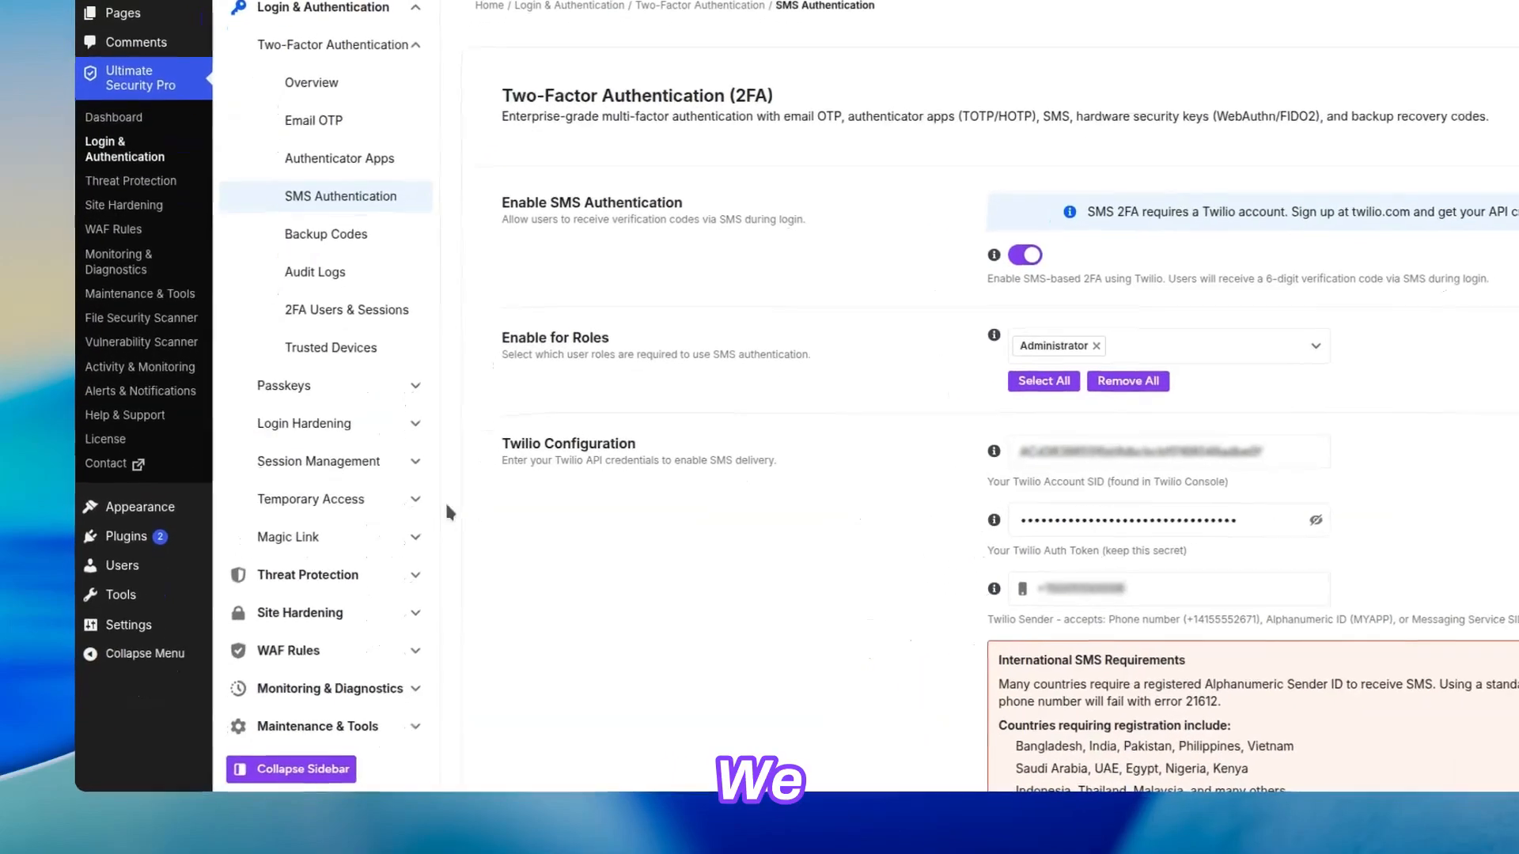
Step: Open the user's own profile and choose SMS Authentication (Pro) as the two-factor method
mouse_move(127, 620)
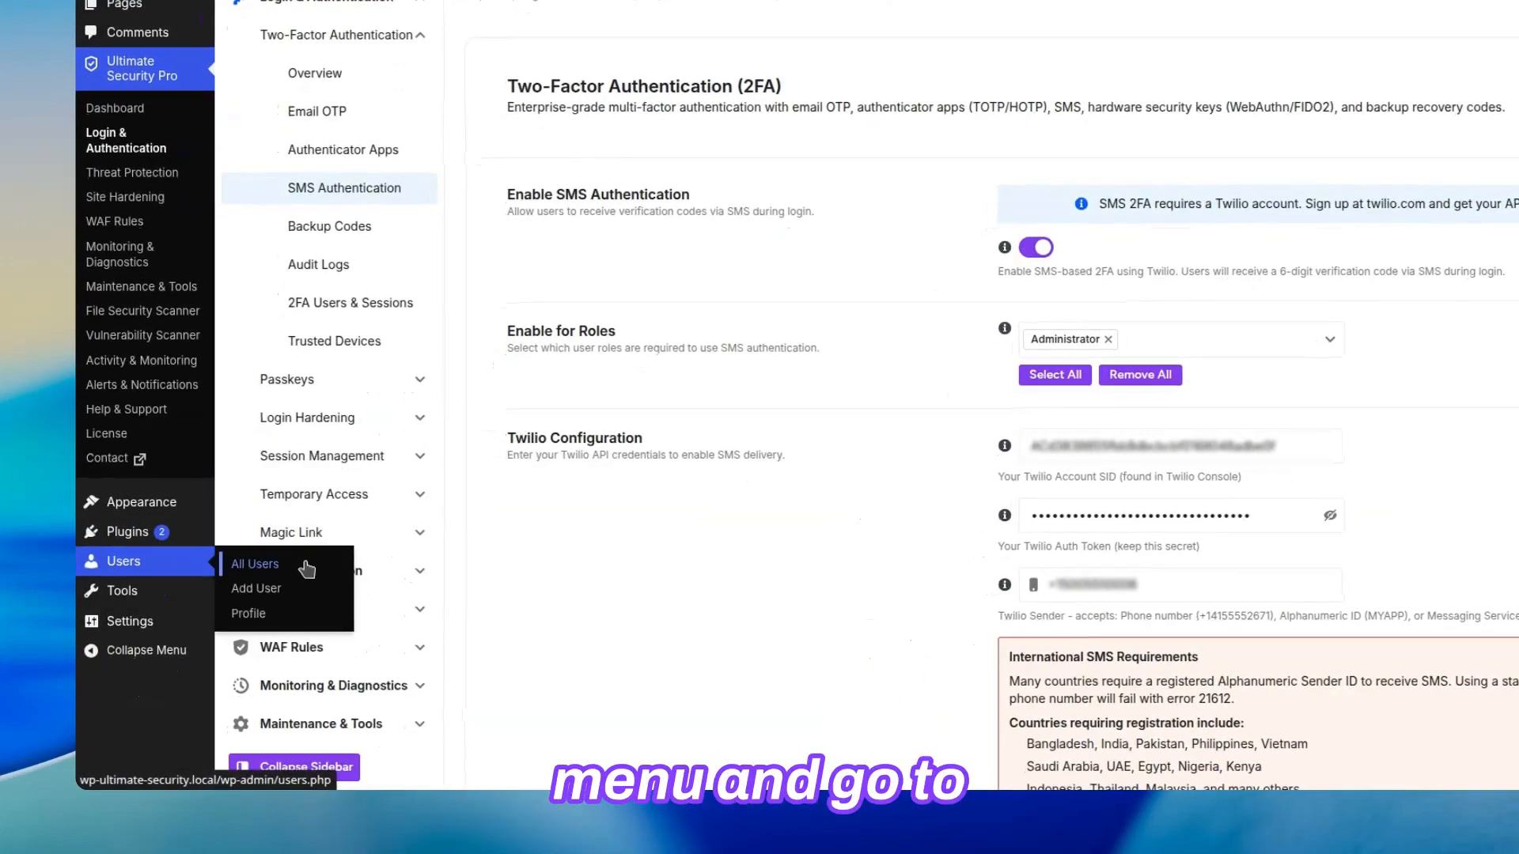
left_click(308, 618)
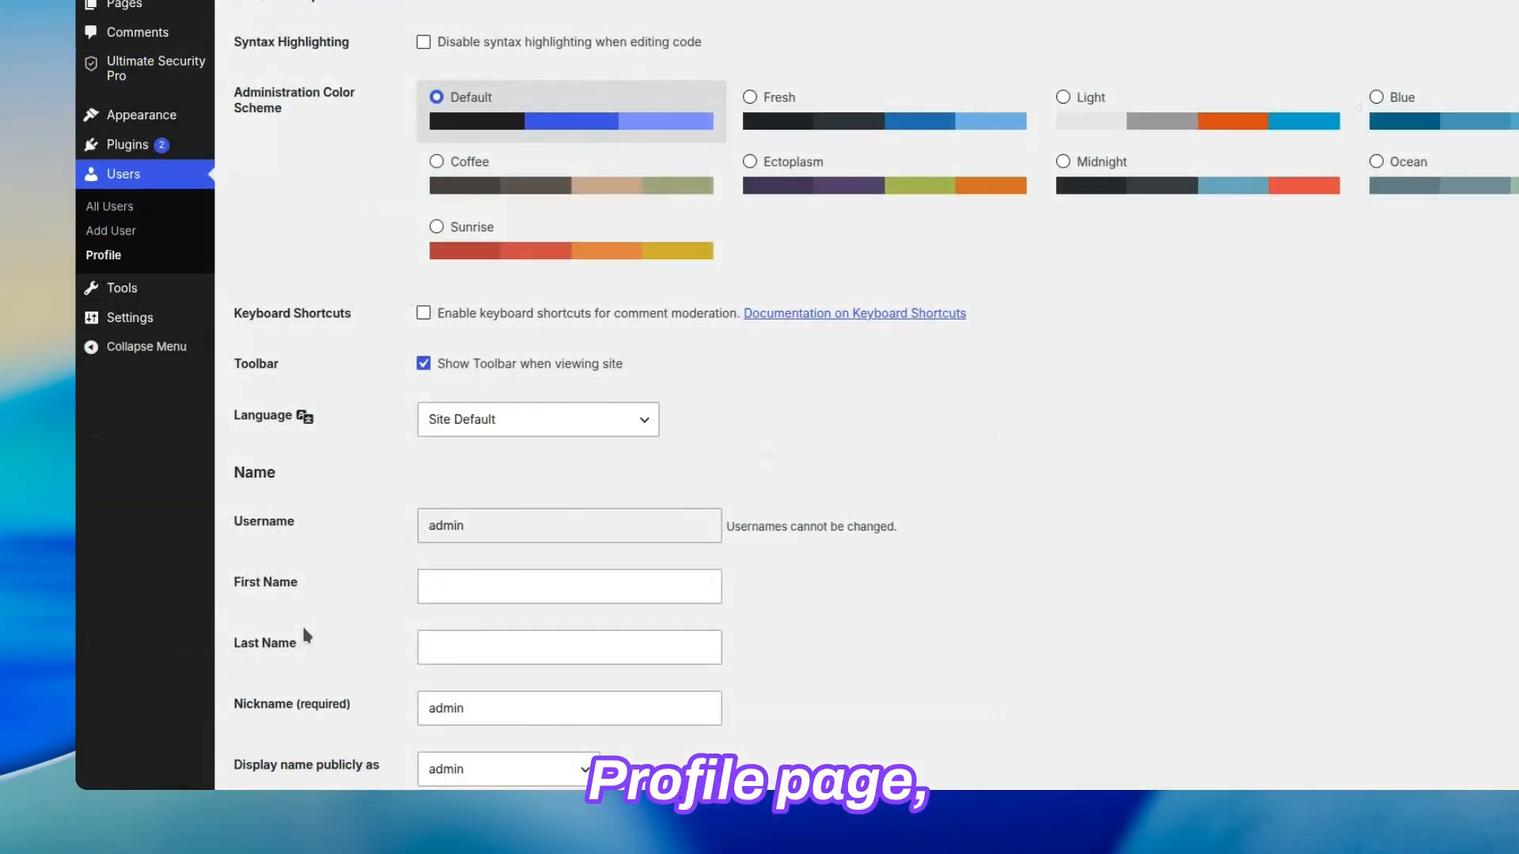
scroll(289, 656, "down", 15)
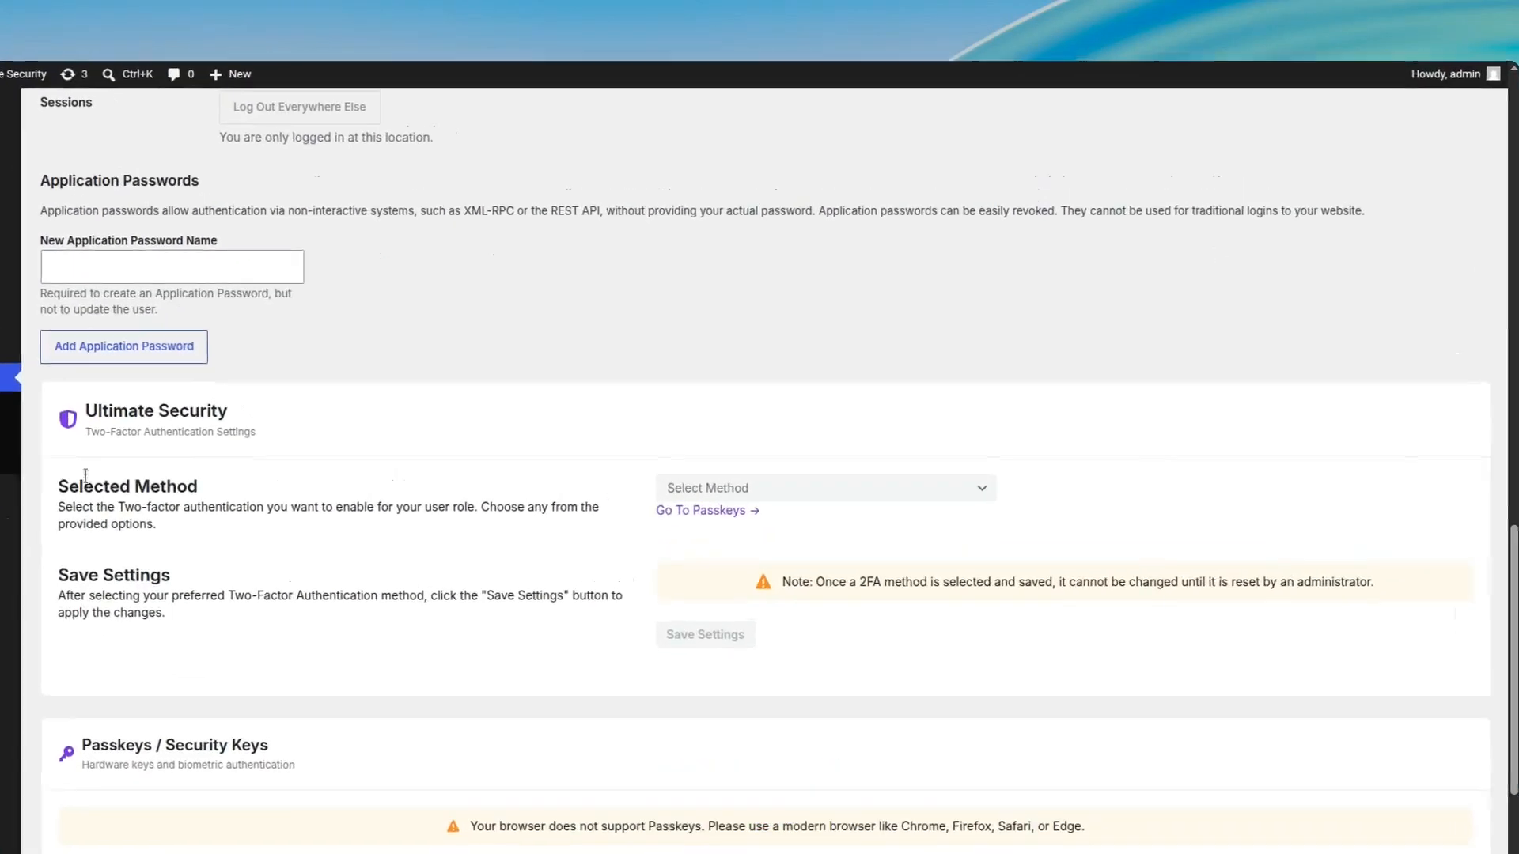
left_click(850, 504)
left_click(839, 537)
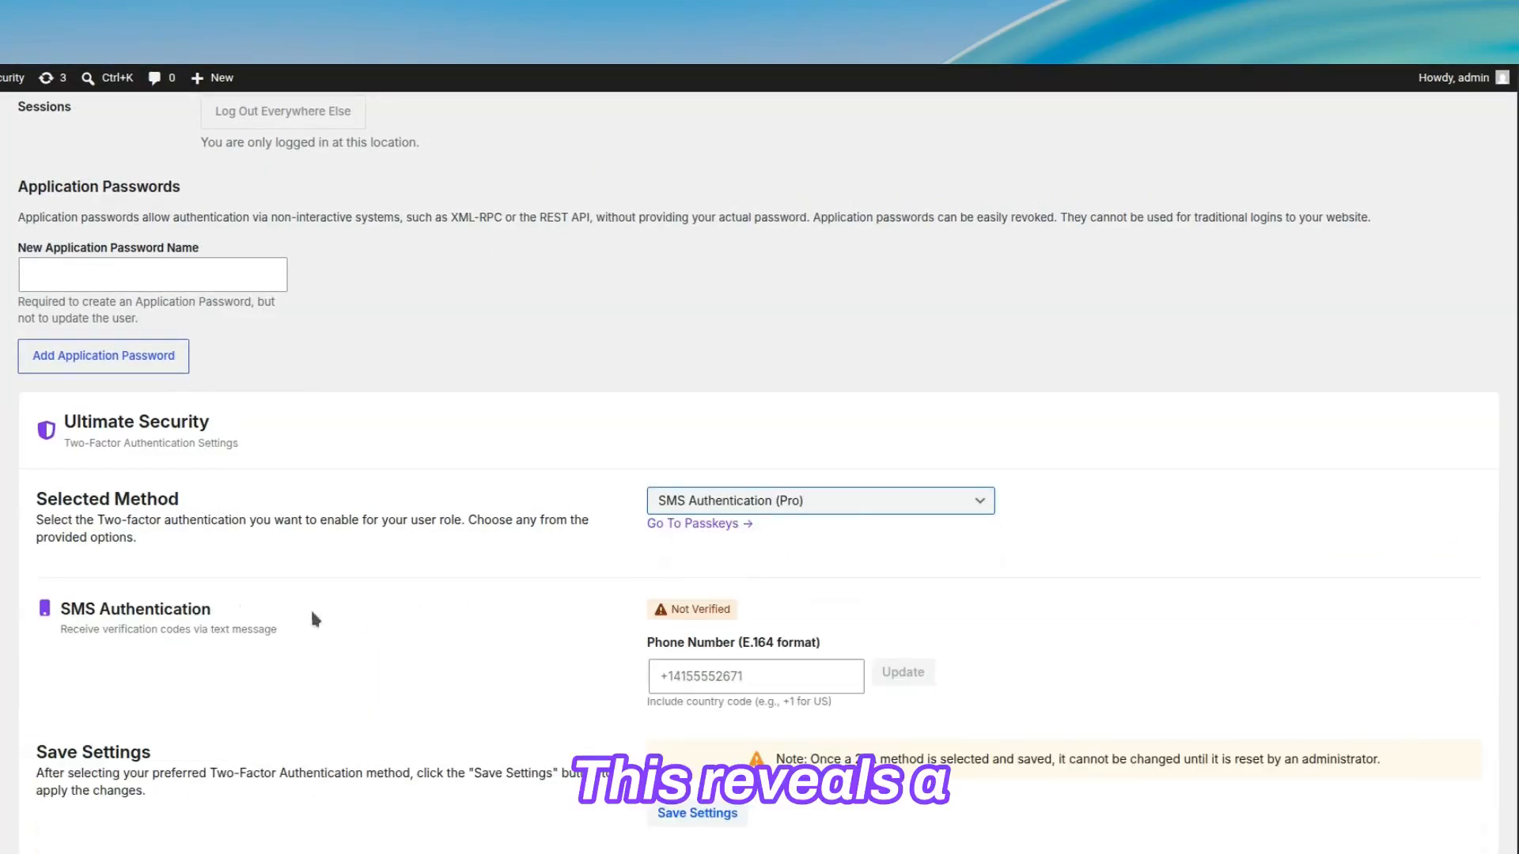
Step: Enter the phone number in E.164 format, update it and send a verification code to it
left_click(751, 678)
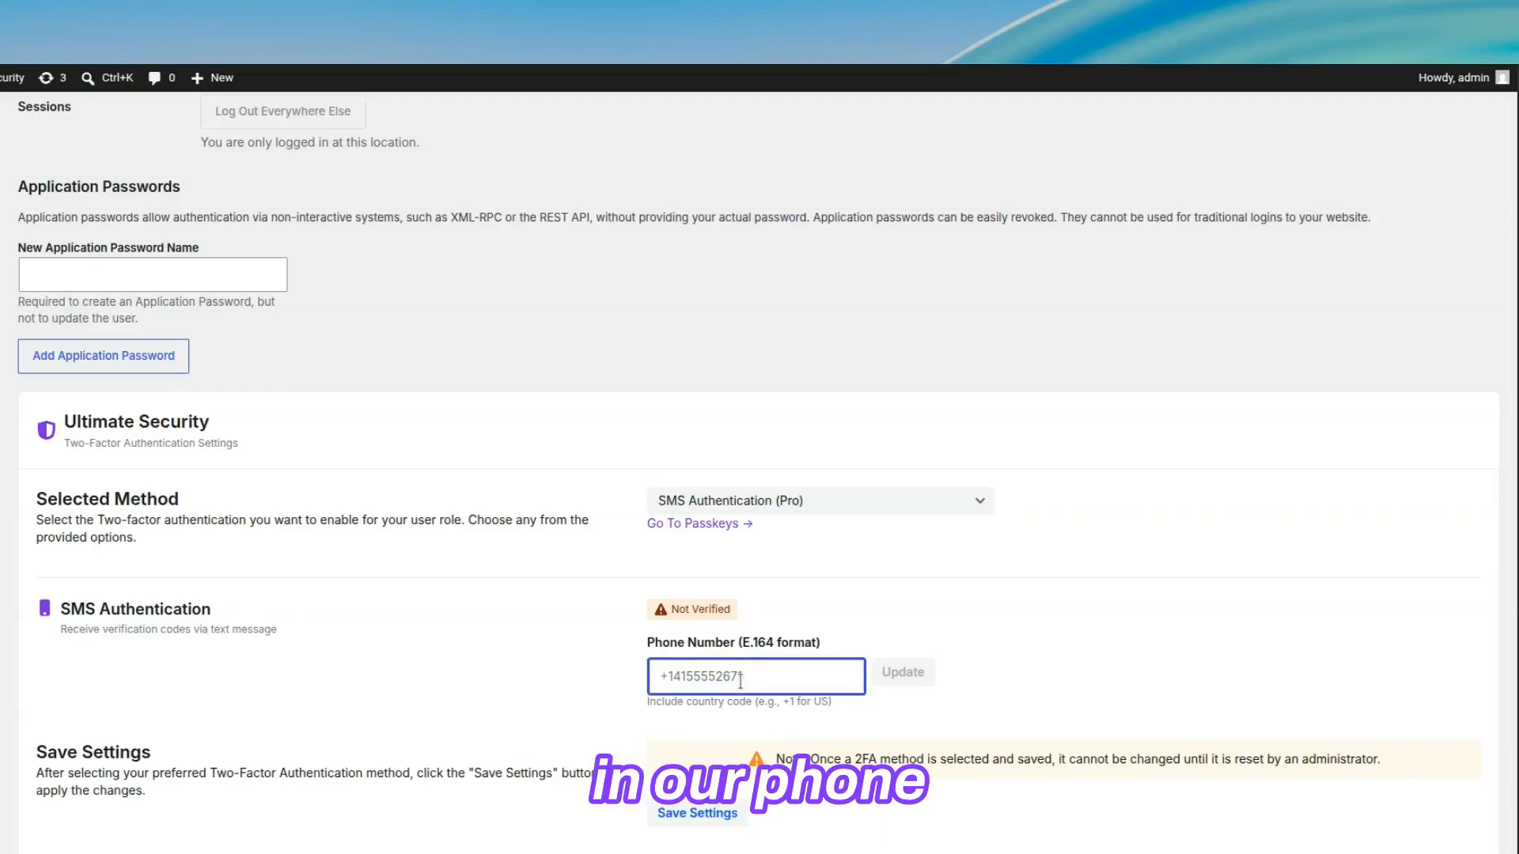
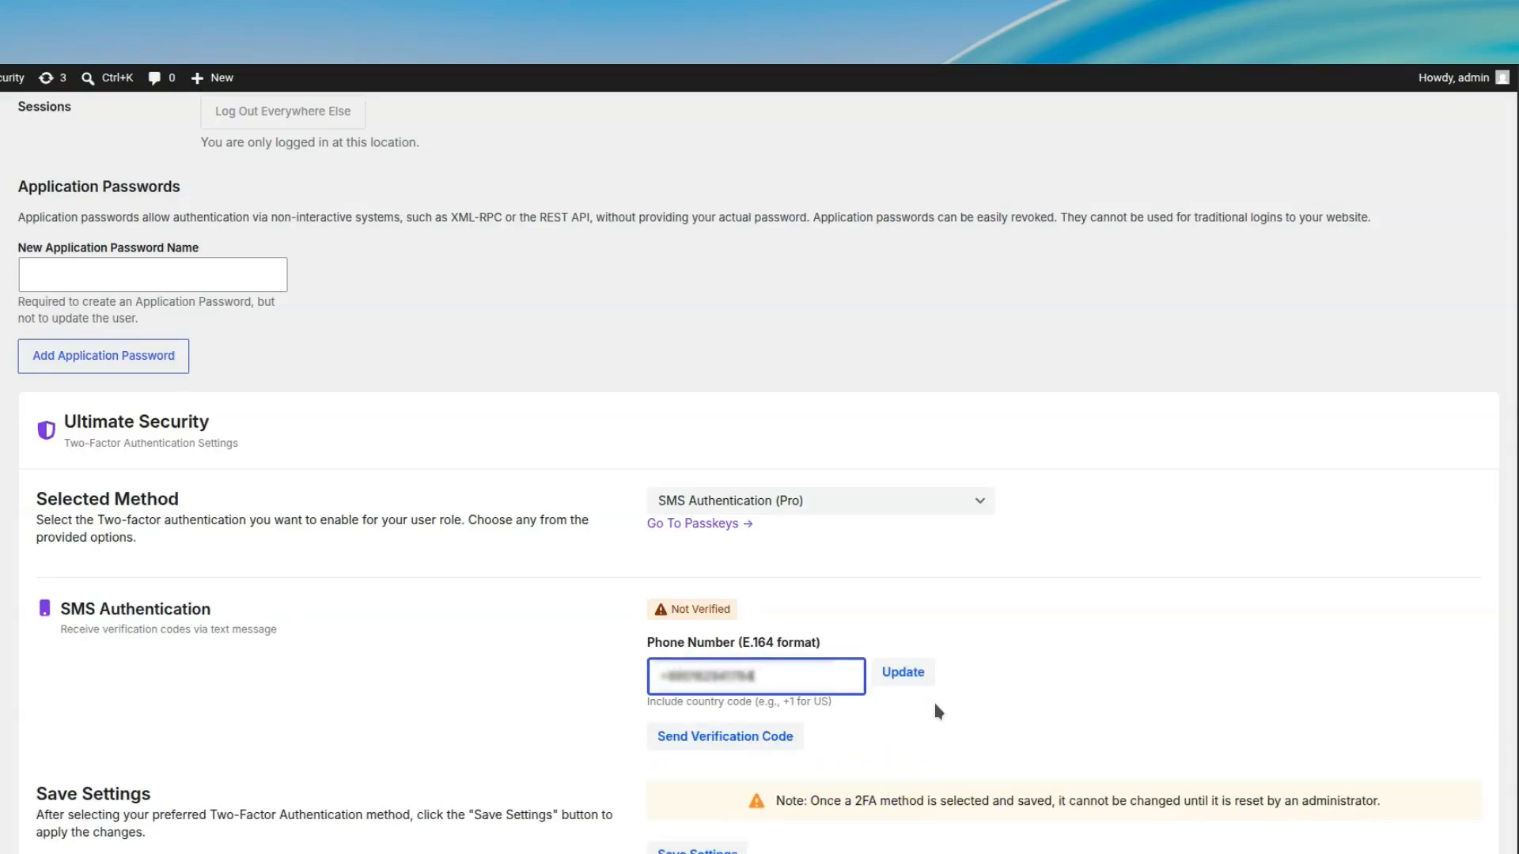
left_click(895, 678)
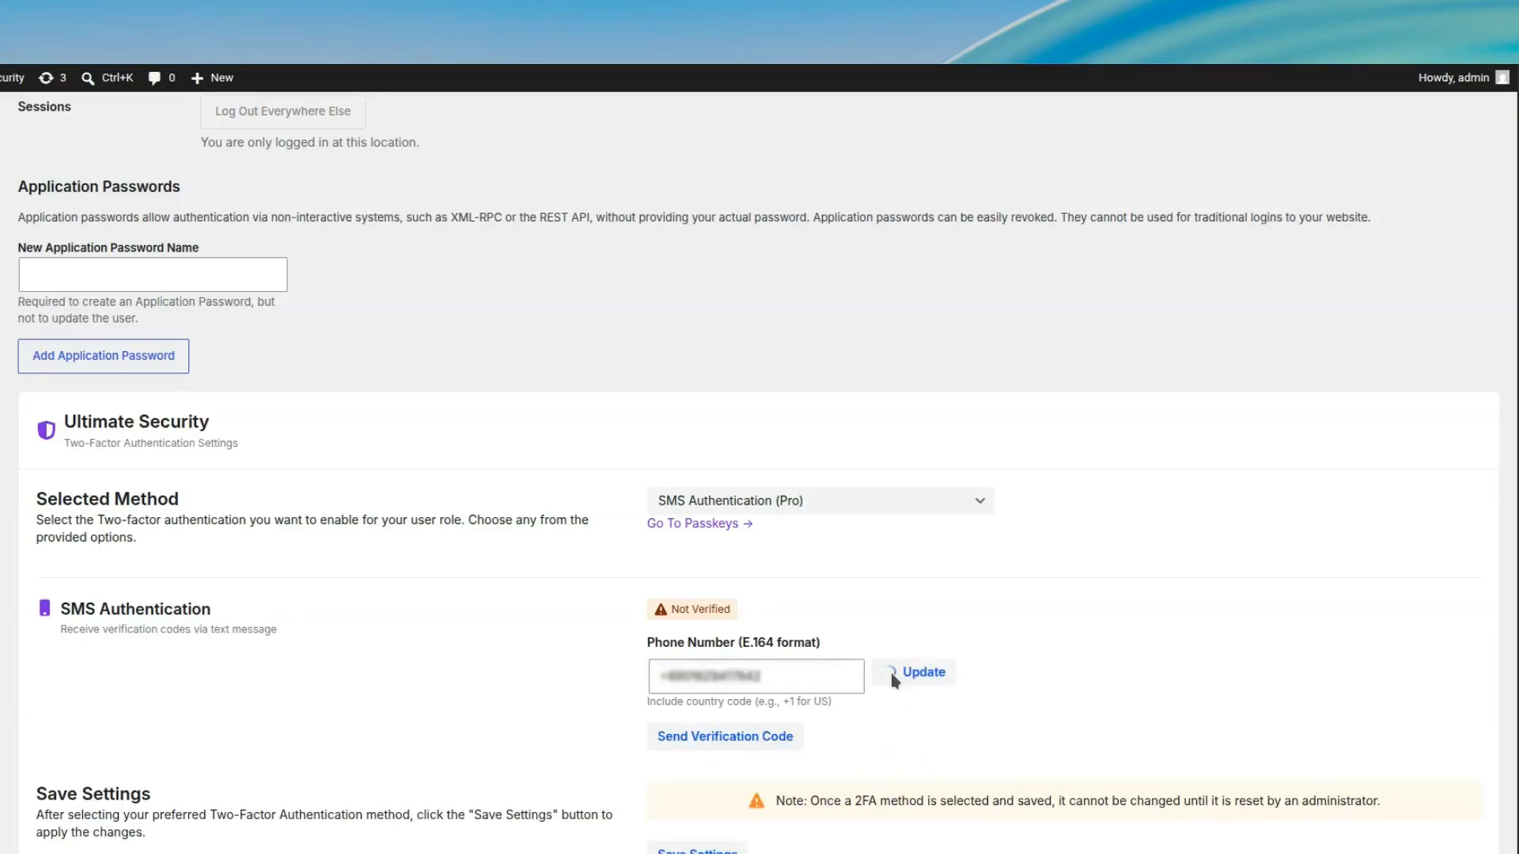
left_click(721, 742)
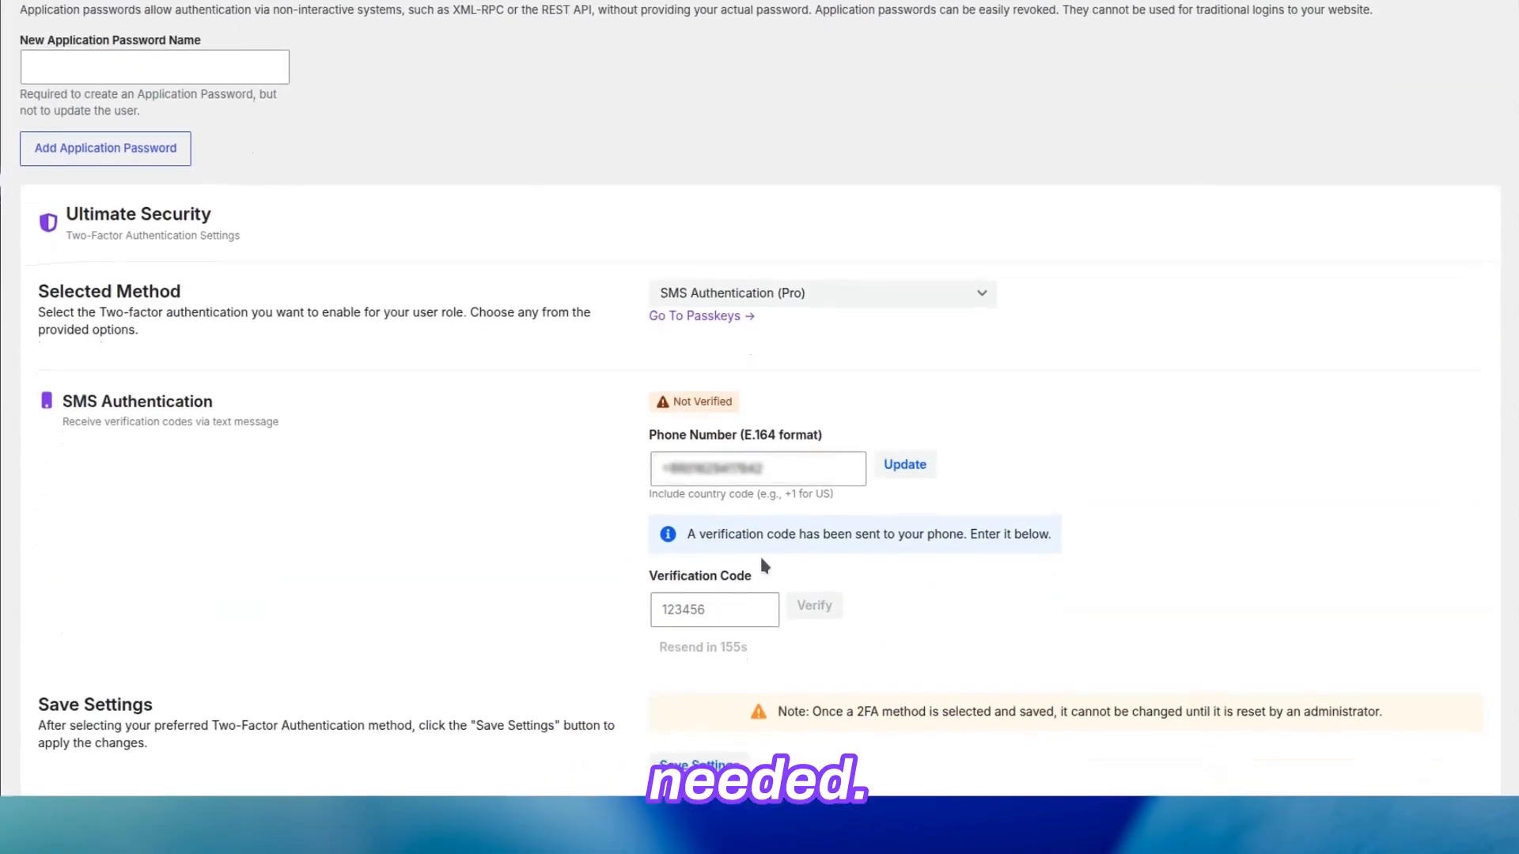
Step: Enter the received SMS verification code, verify it and save the profile's two-factor settings
left_click(706, 609)
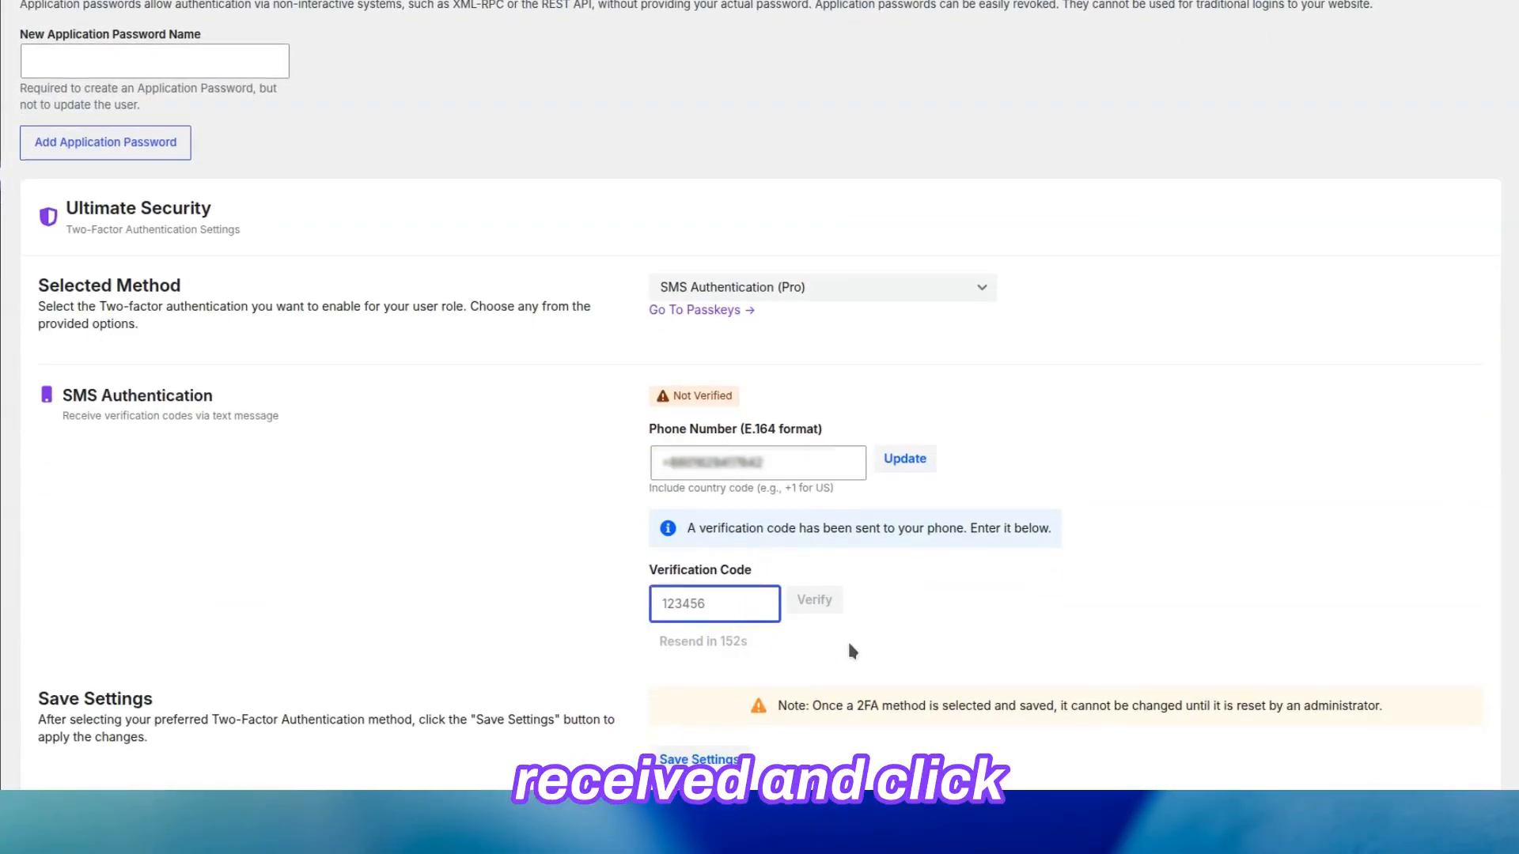
left_click(849, 644)
left_click(800, 604)
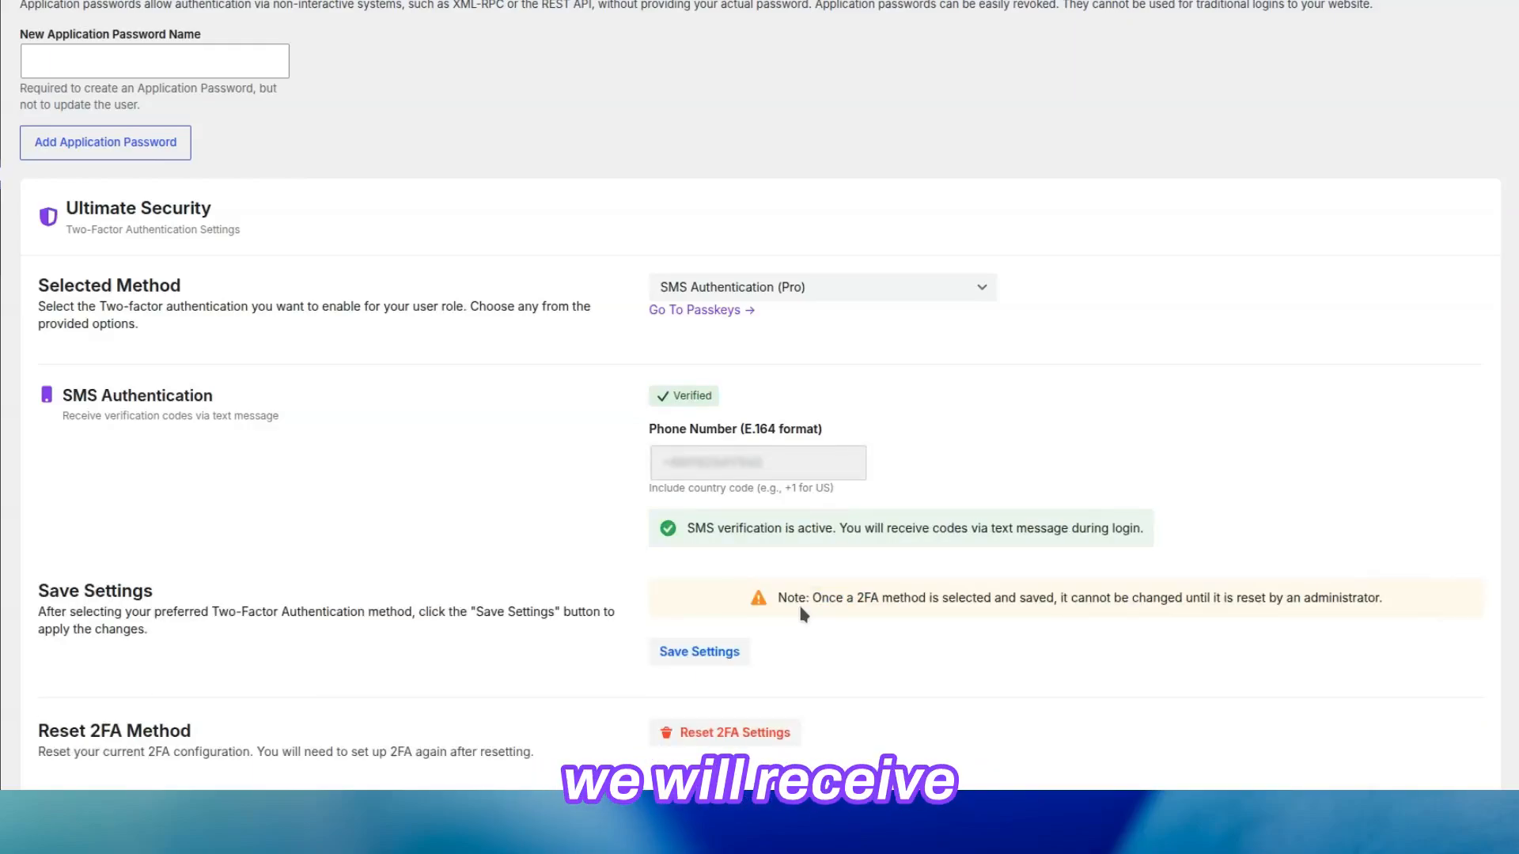
left_click(716, 654)
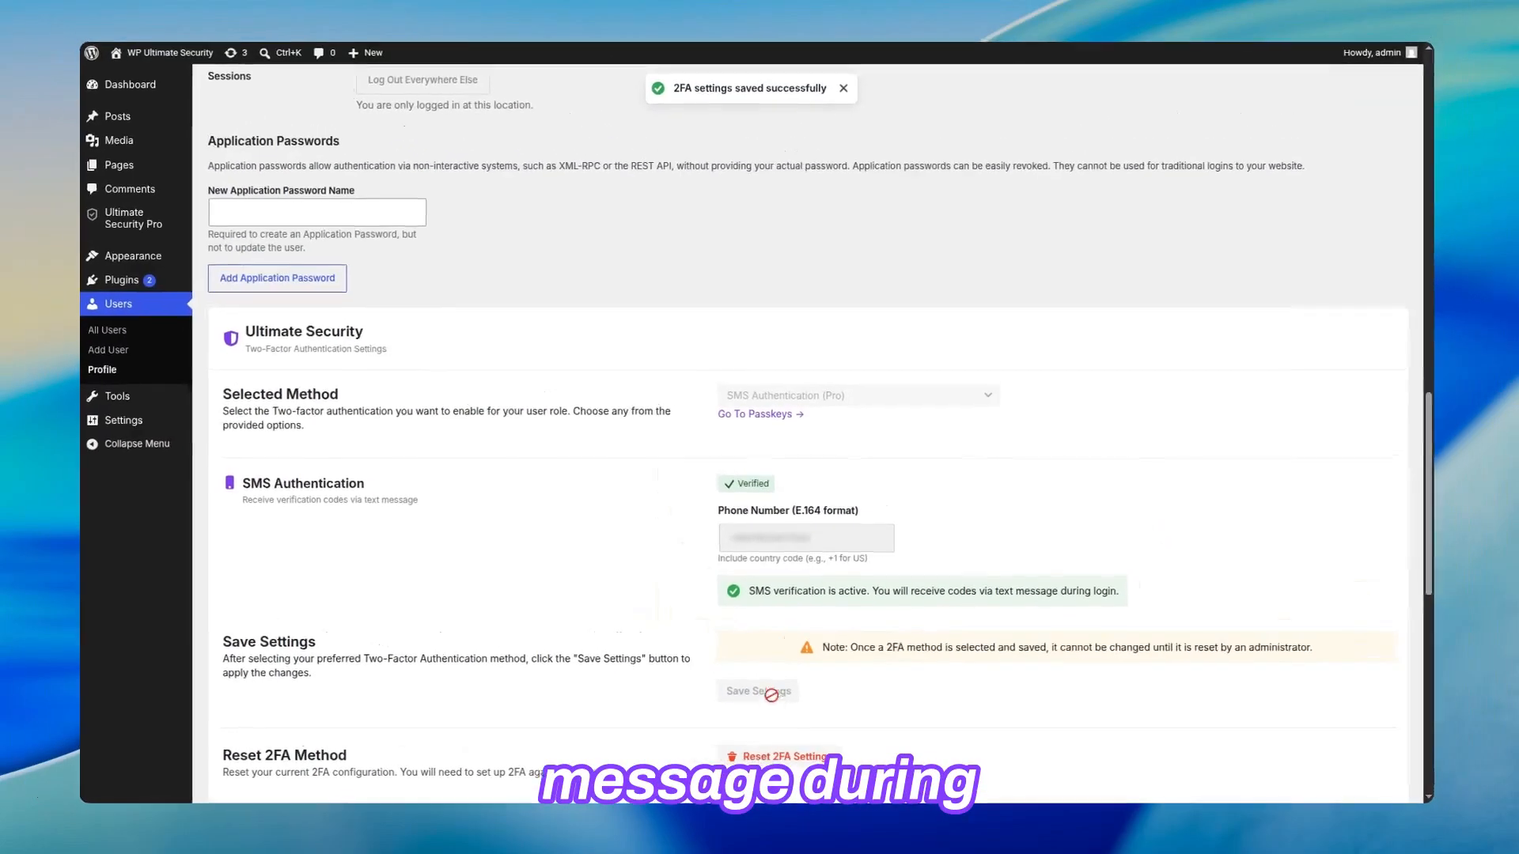
Step: Look over the Reset 2FA Method, Passkeys and Backup Codes sections and update the profile
scroll(794, 722, "down", 5)
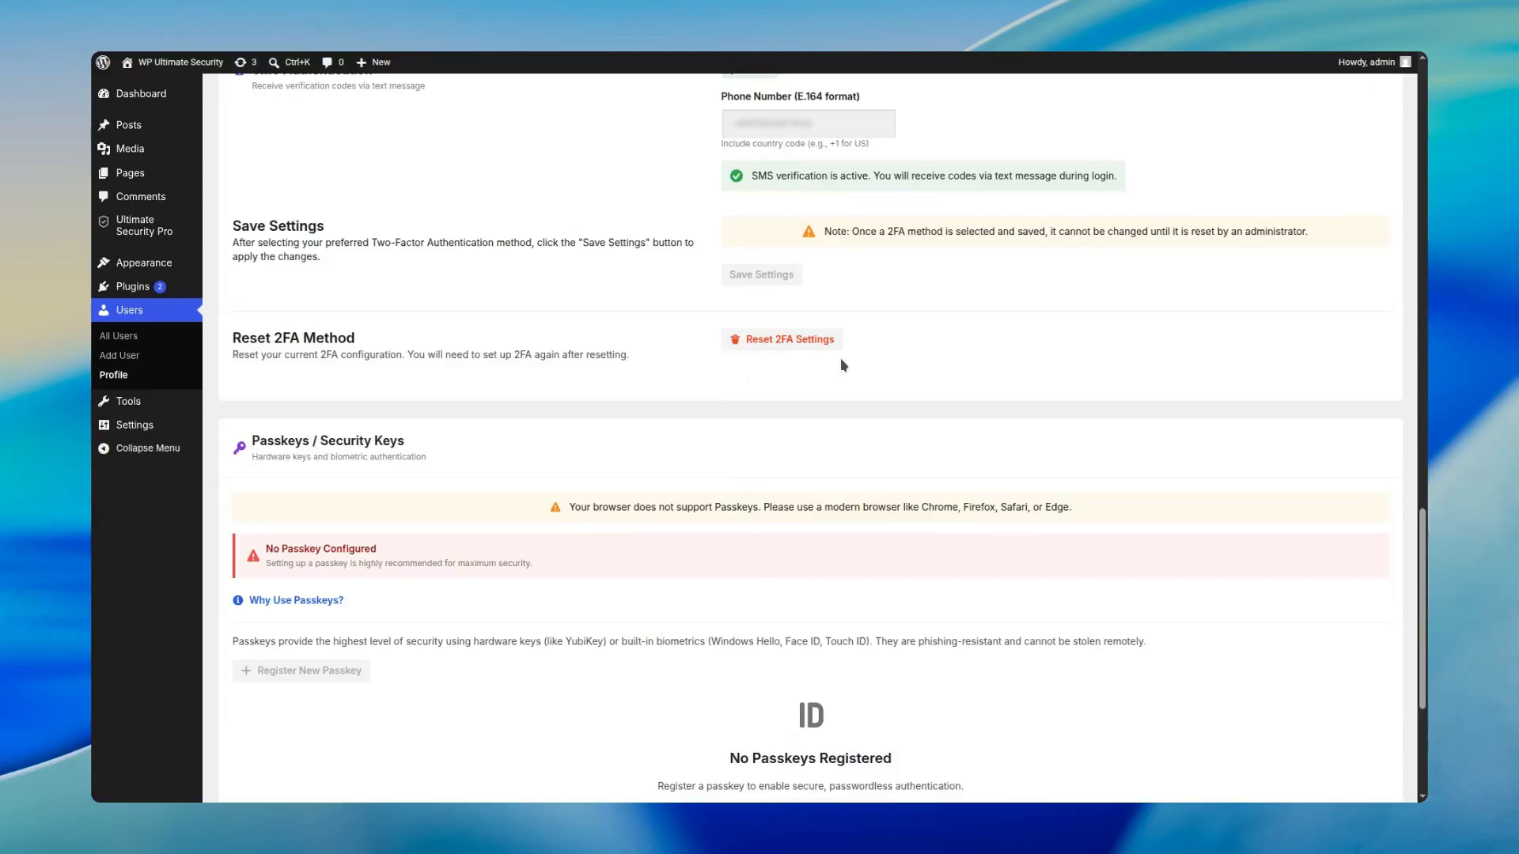
scroll(842, 364, "down", 4)
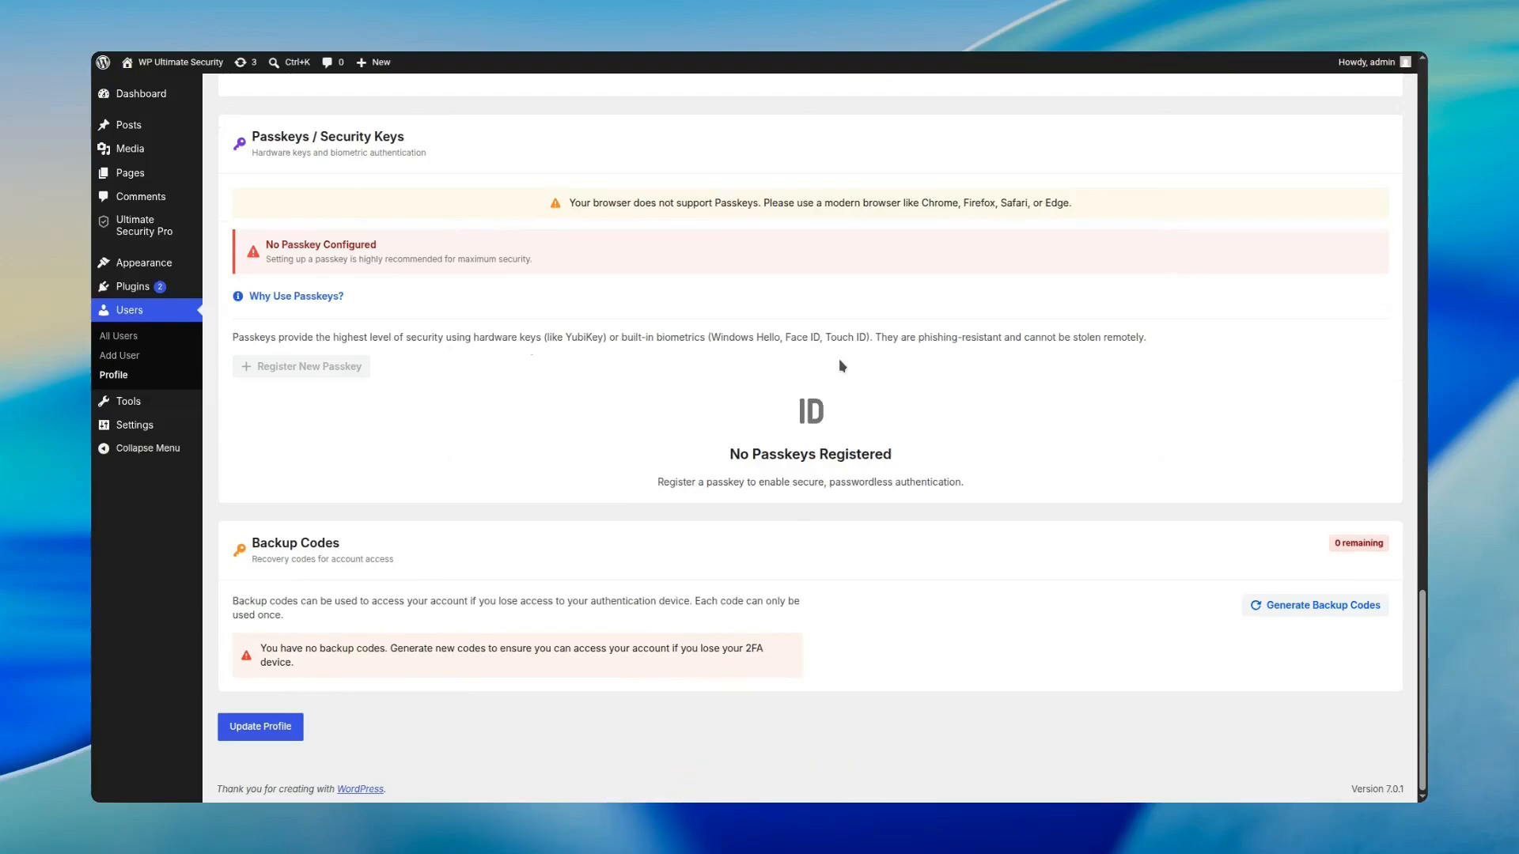
left_click(266, 726)
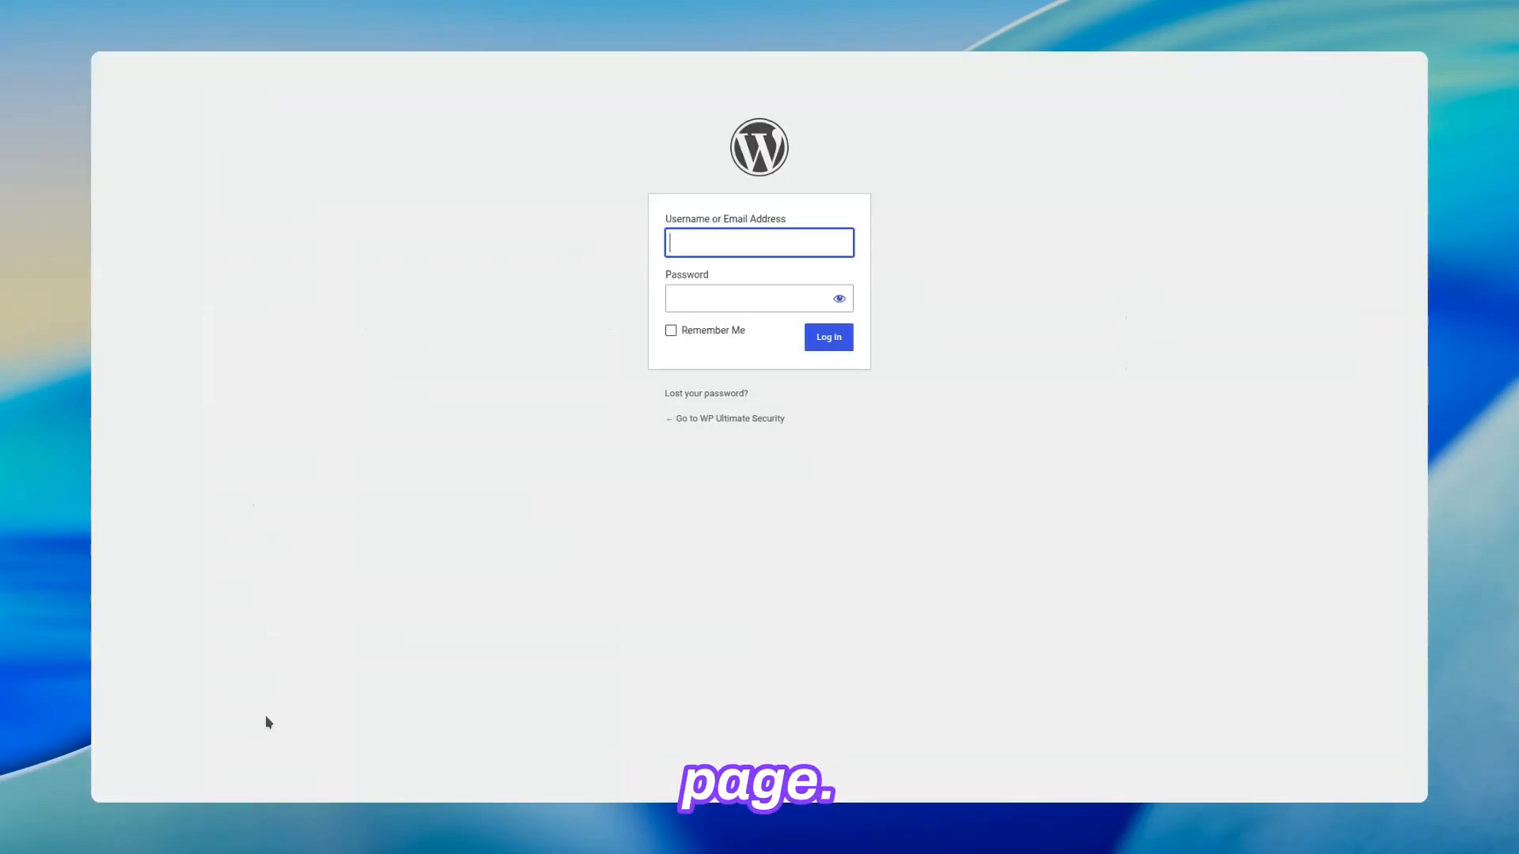
Step: Submit the administrator's username and account password on the WordPress login form
key("Tab")
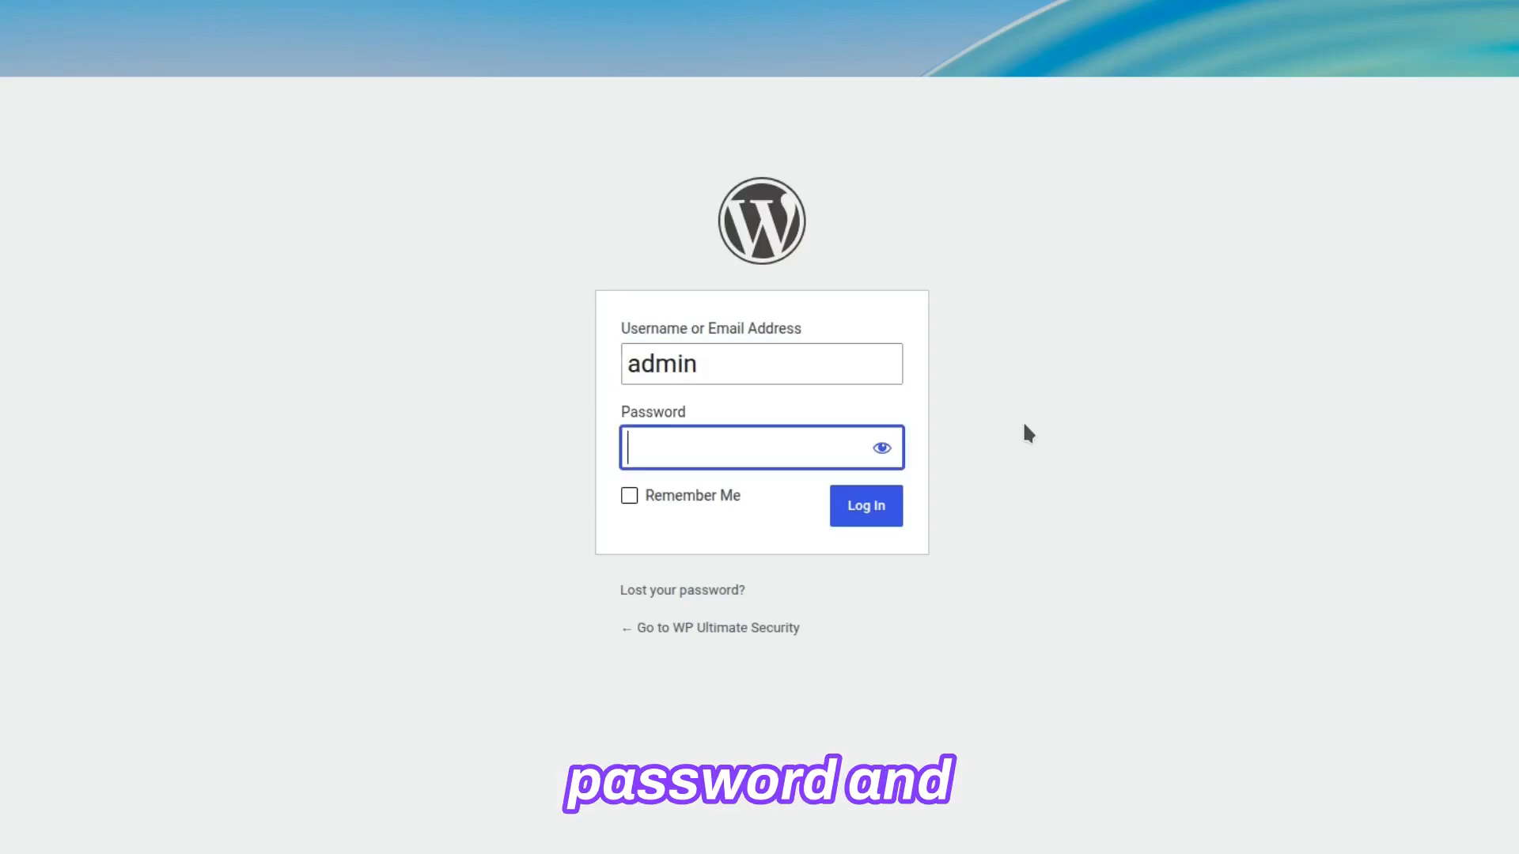
left_click(868, 507)
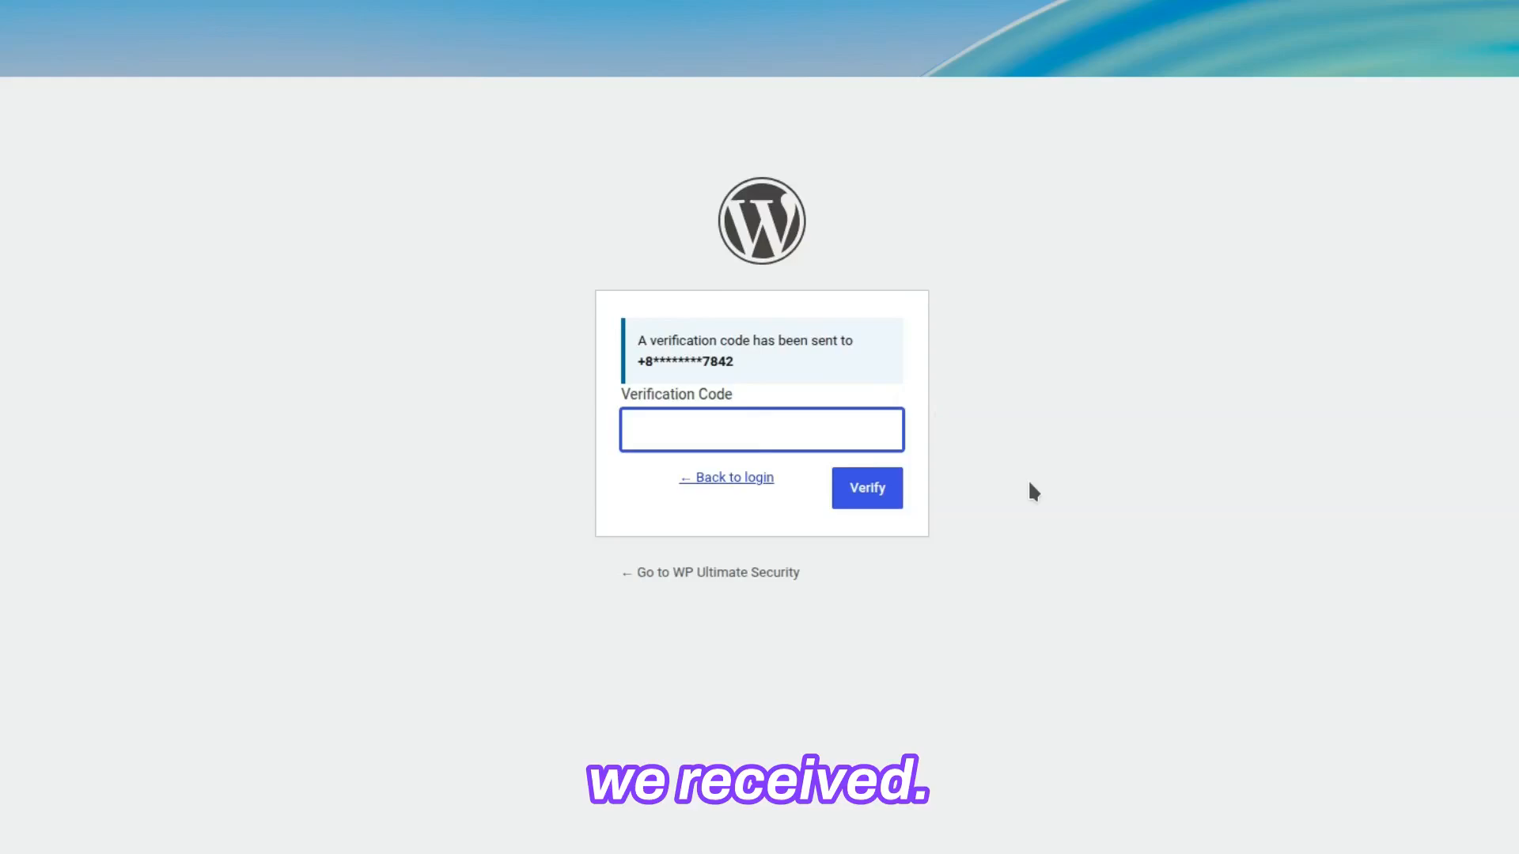
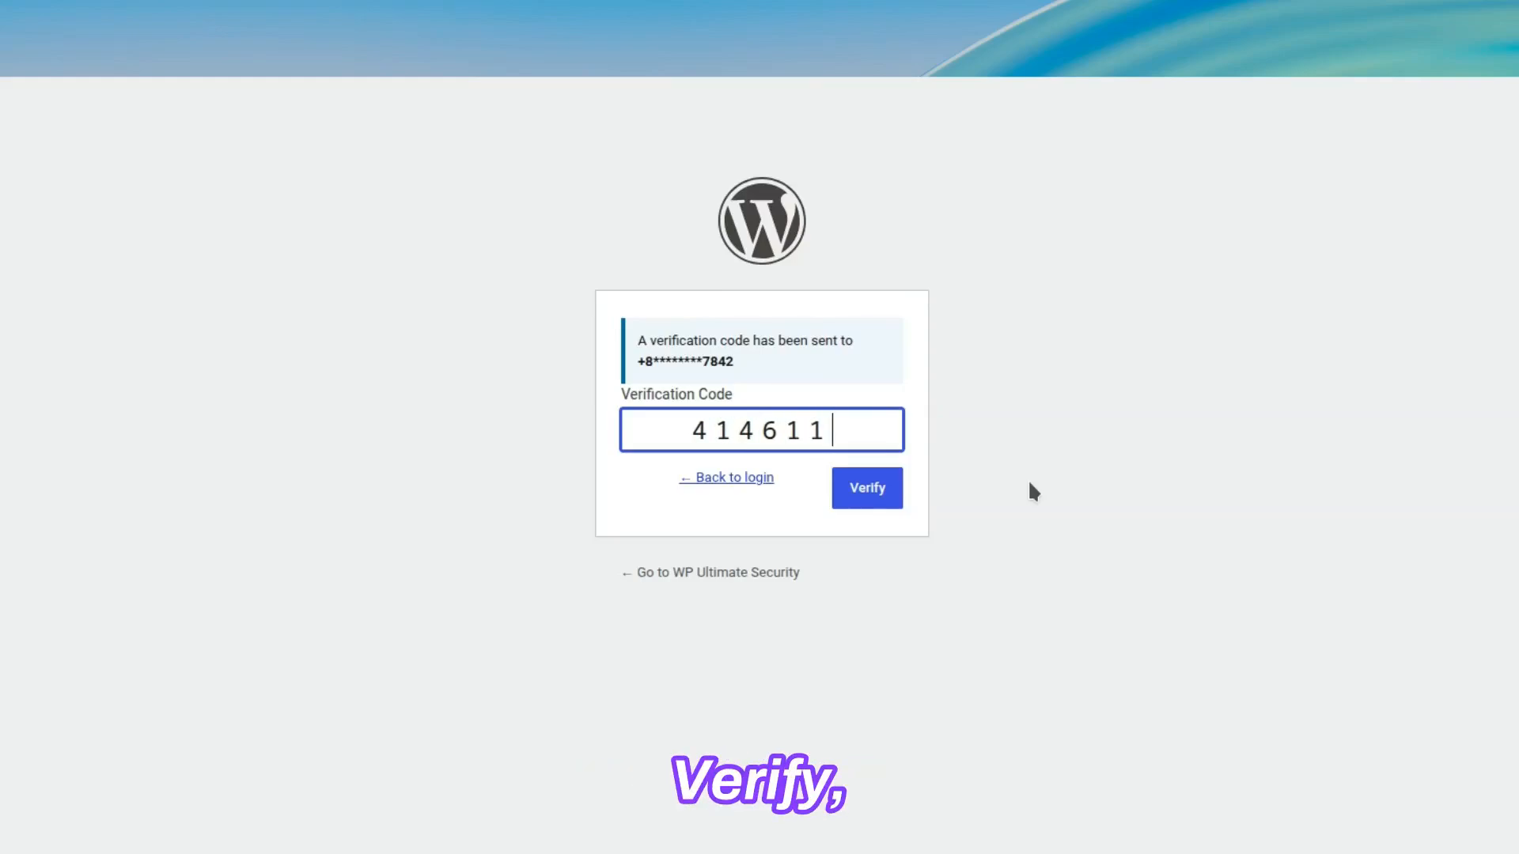
Step: Enter the received SMS verification code and verify it to complete the login
left_click(864, 492)
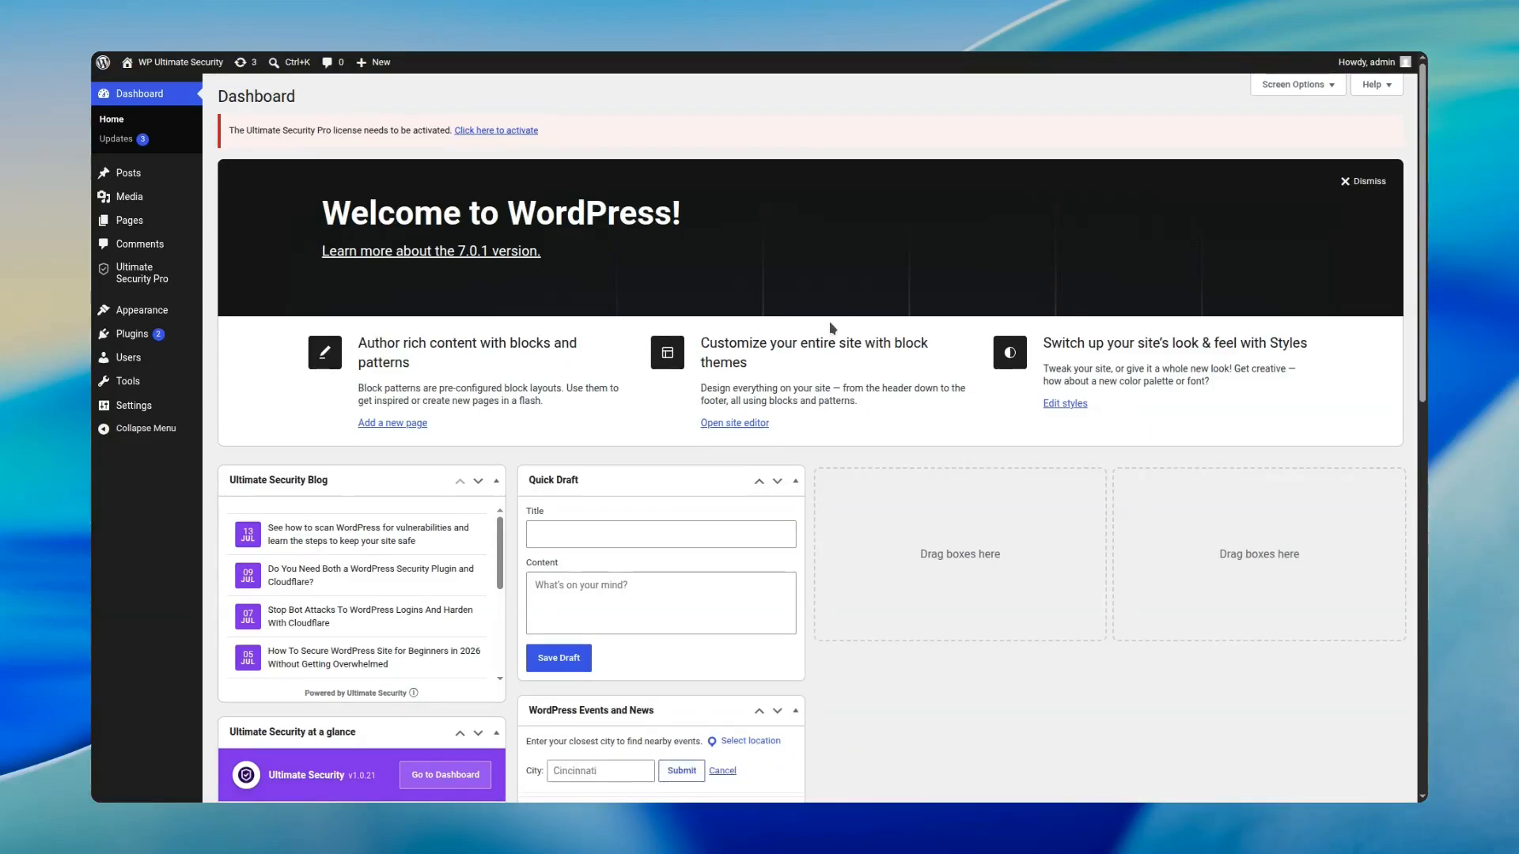
Step: Open the Backup Codes settings under Ultimate Security Pro's Login & Authentication and enable backup codes
mouse_move(158, 272)
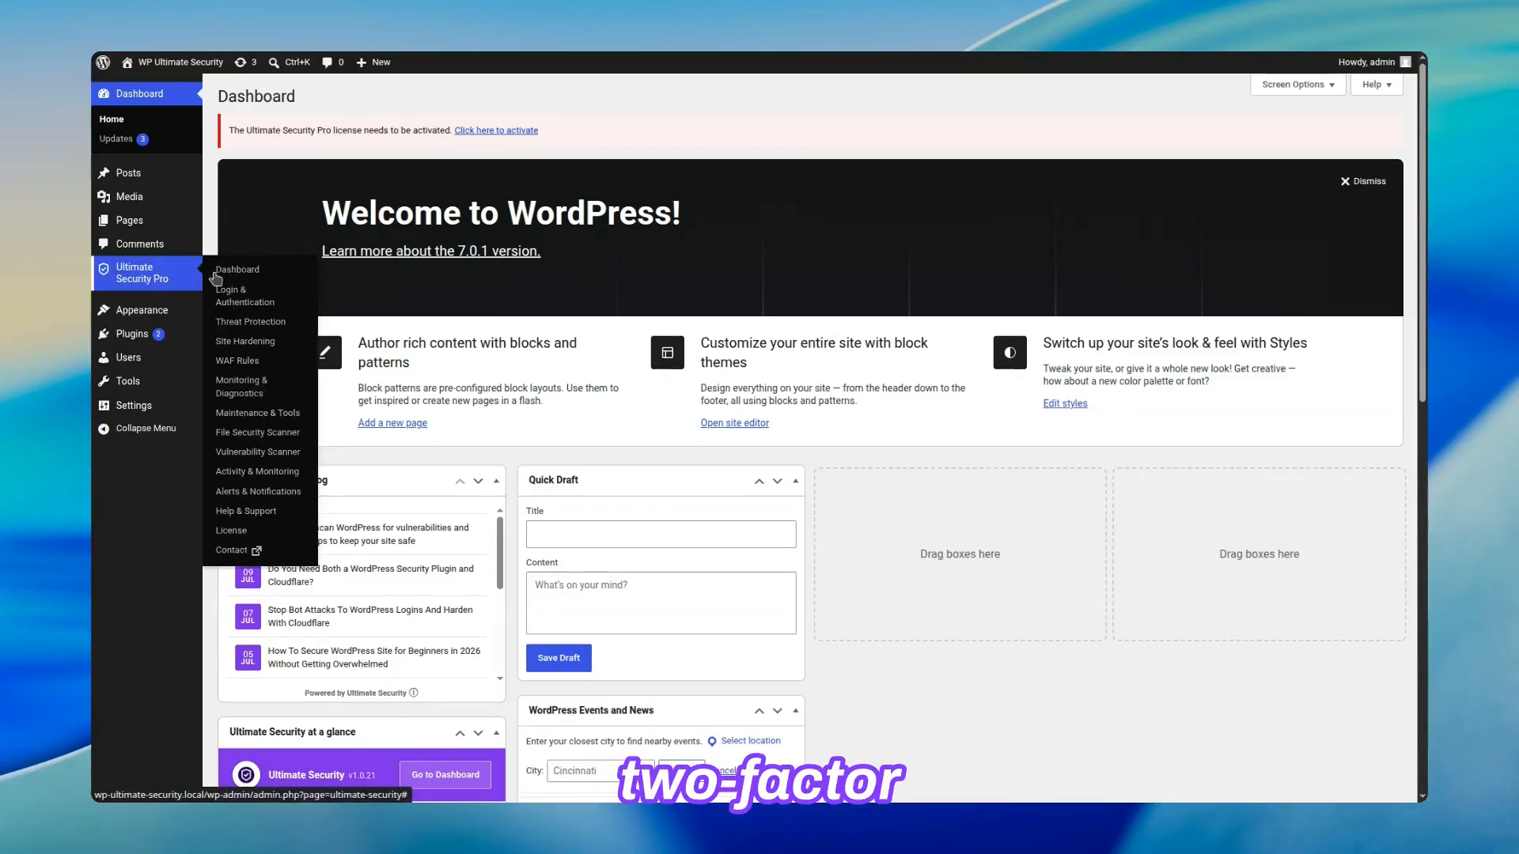
left_click(255, 297)
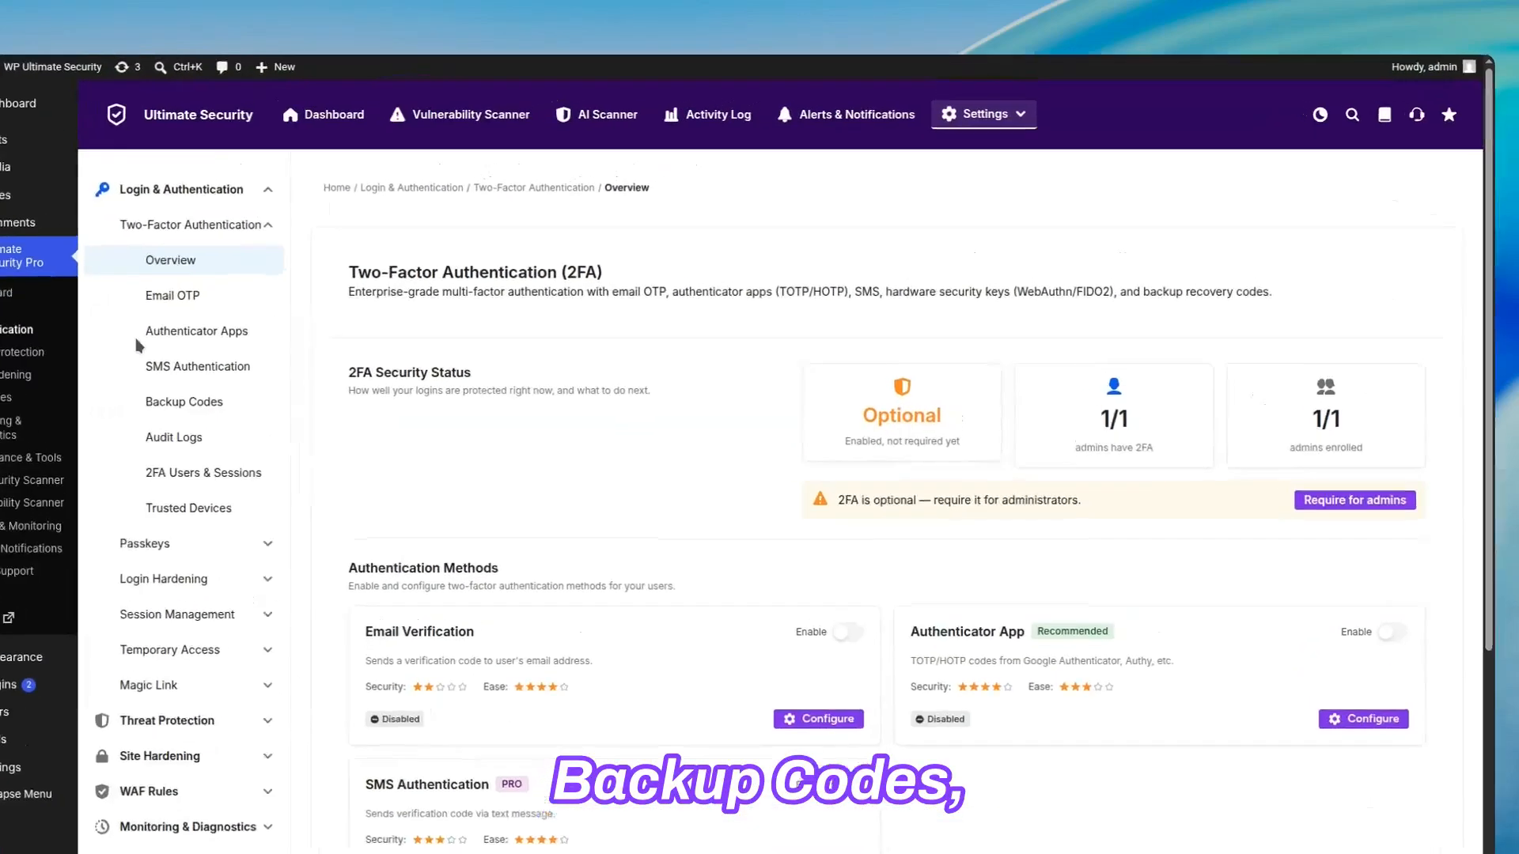
left_click(195, 402)
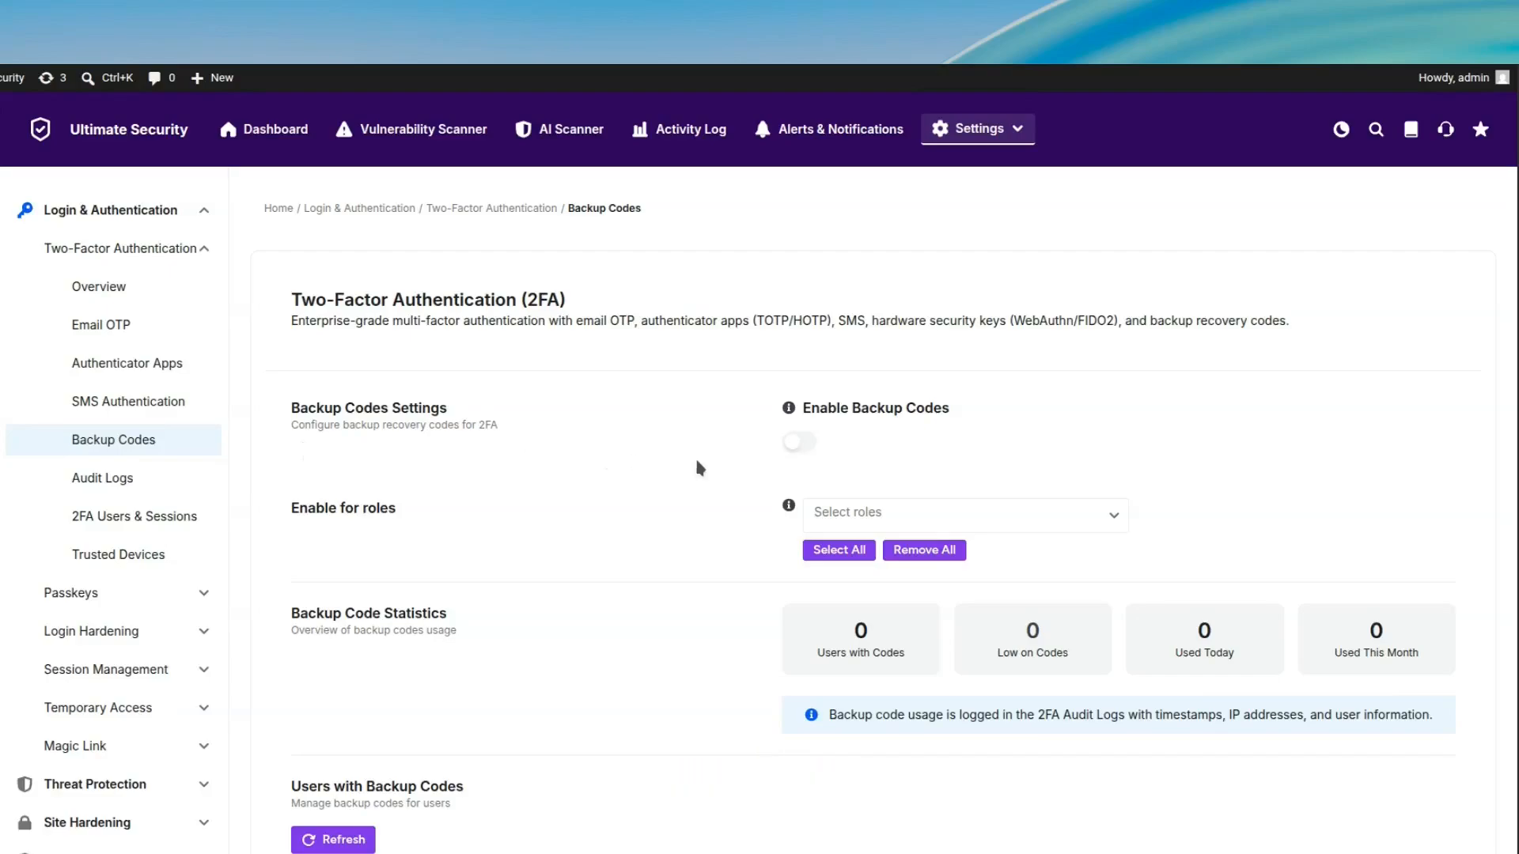
left_click(806, 445)
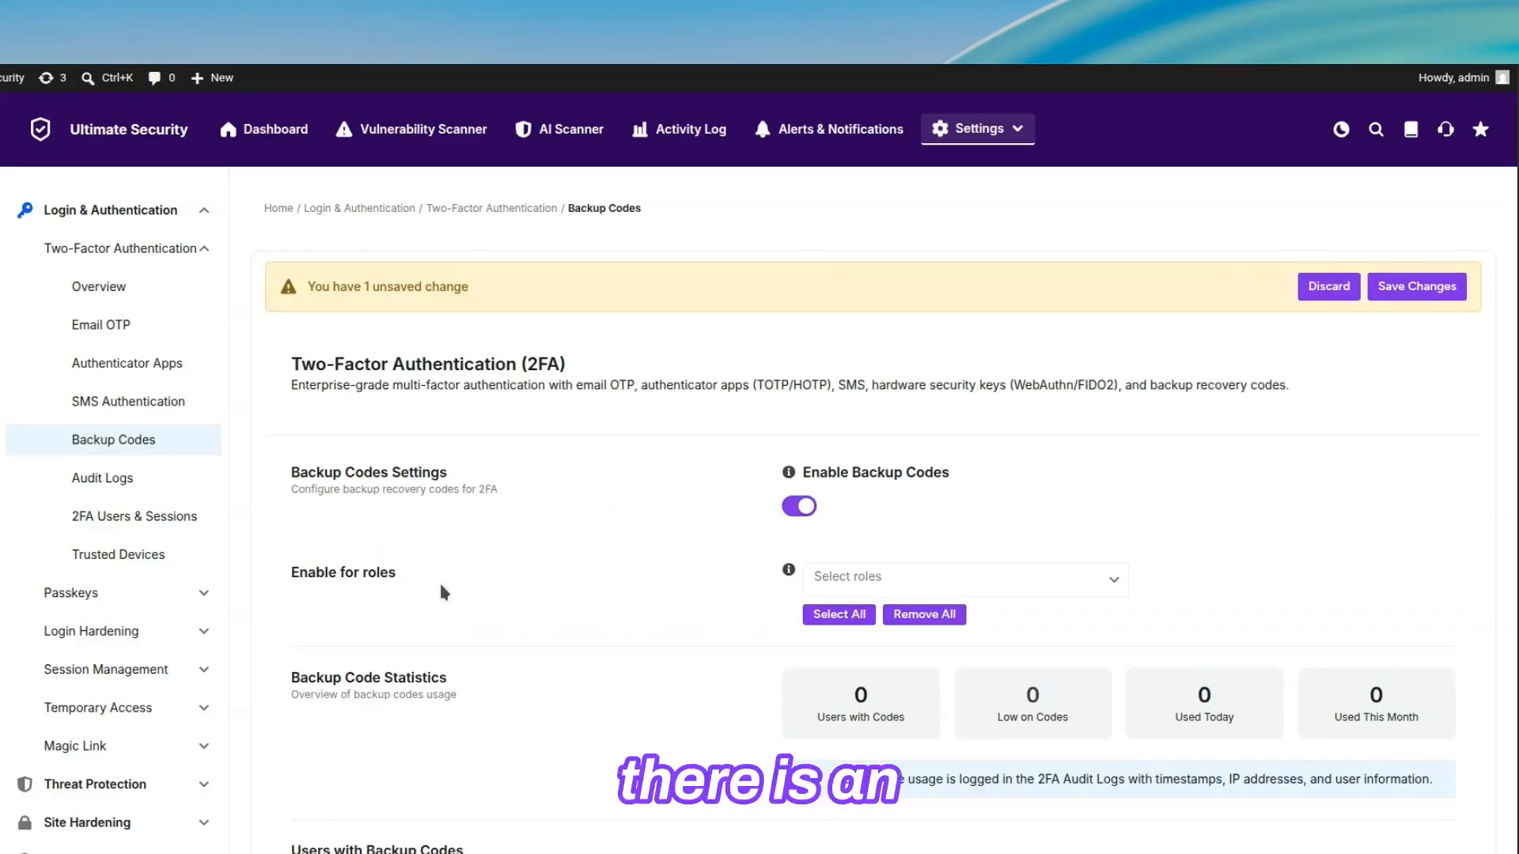
Step: Enable backup codes for the Administrator role, look over the statistics and user sections, and save the changes
left_click(1108, 584)
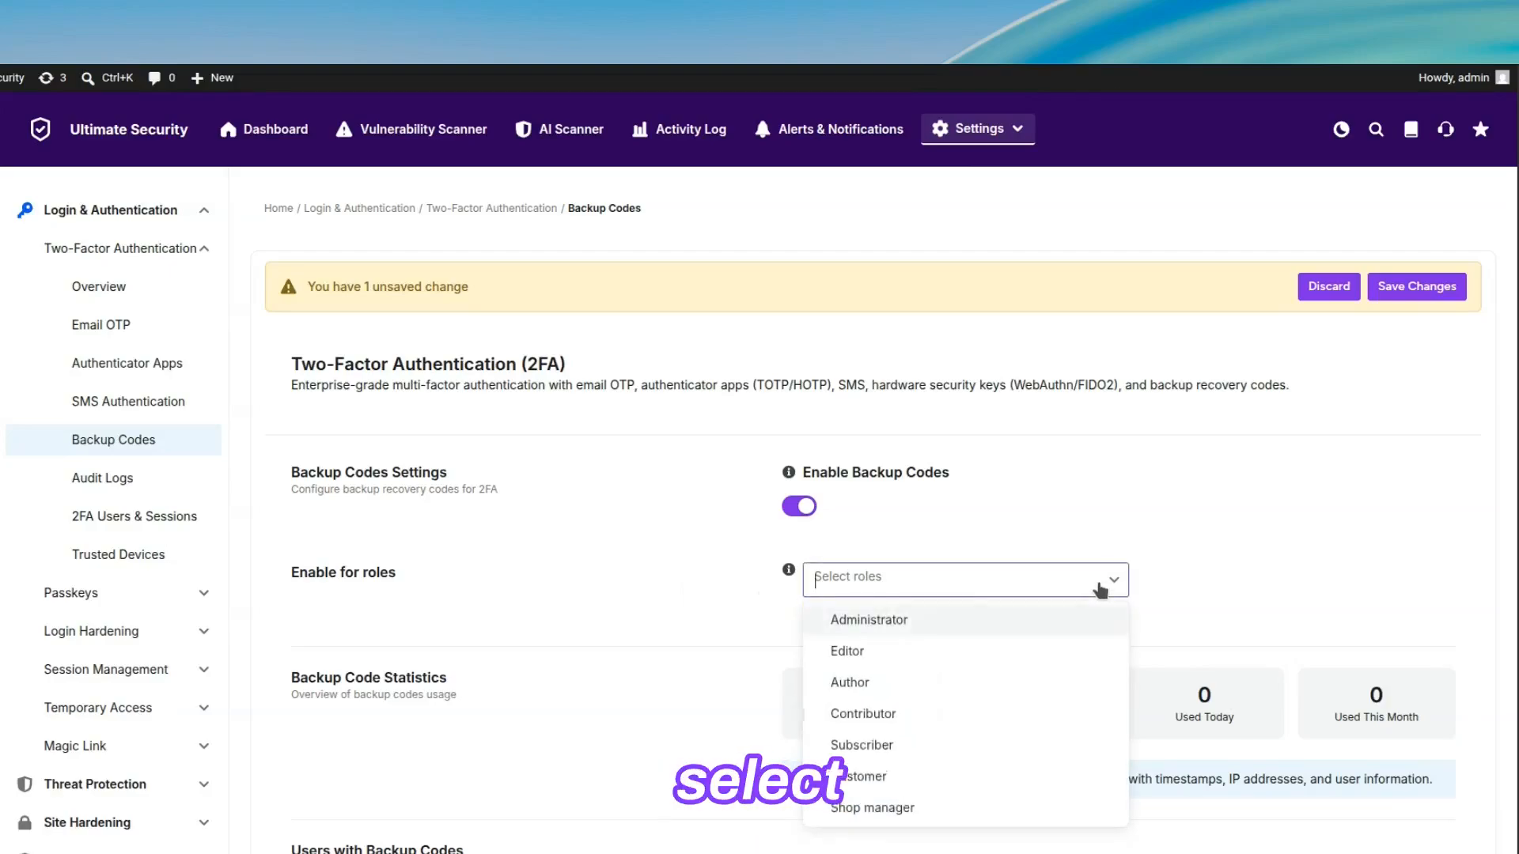
left_click(984, 621)
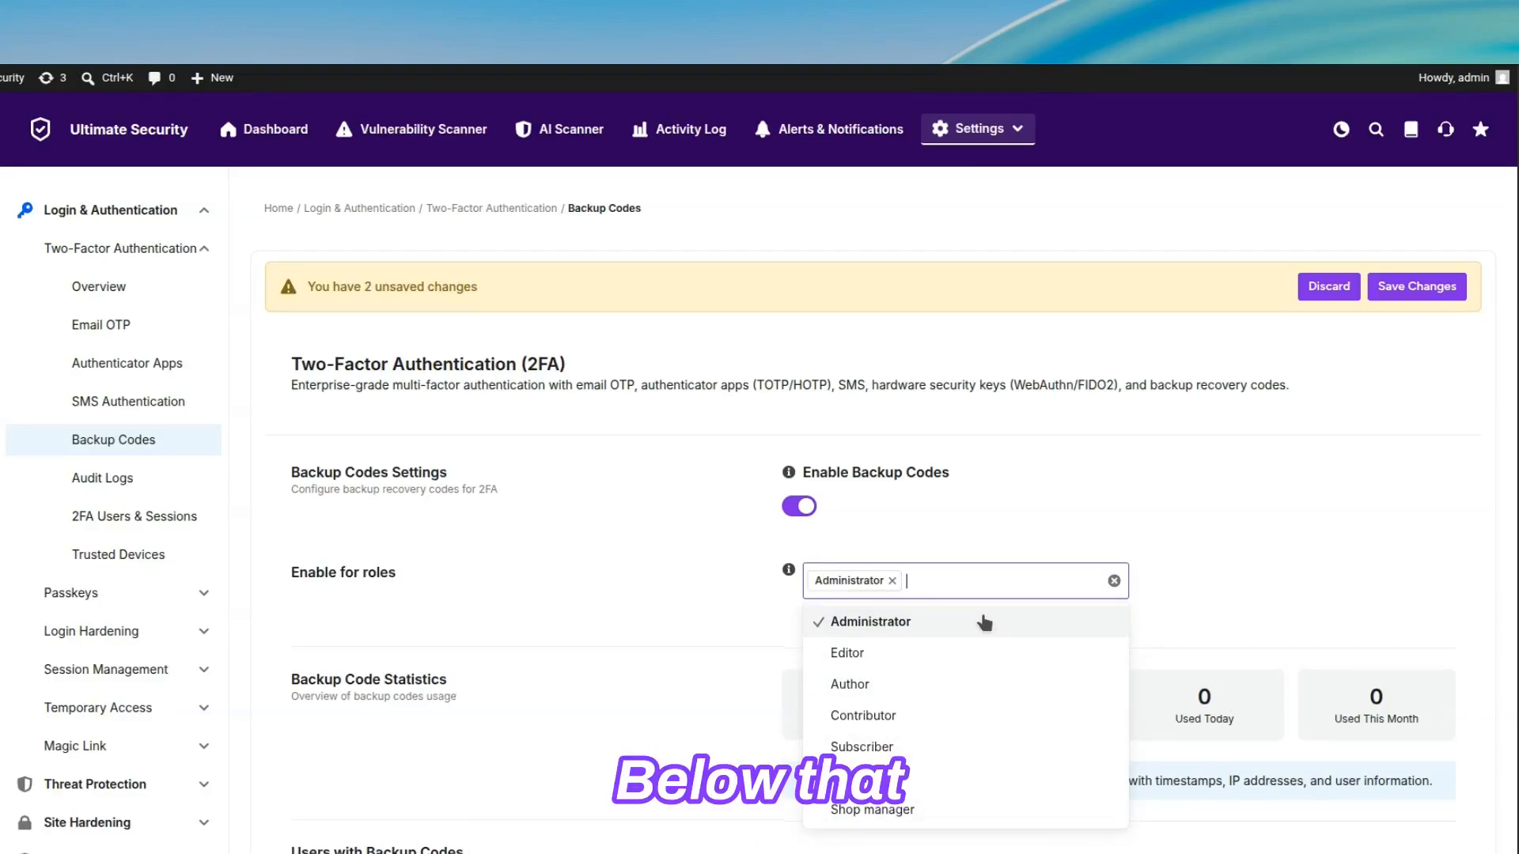
left_click(1169, 625)
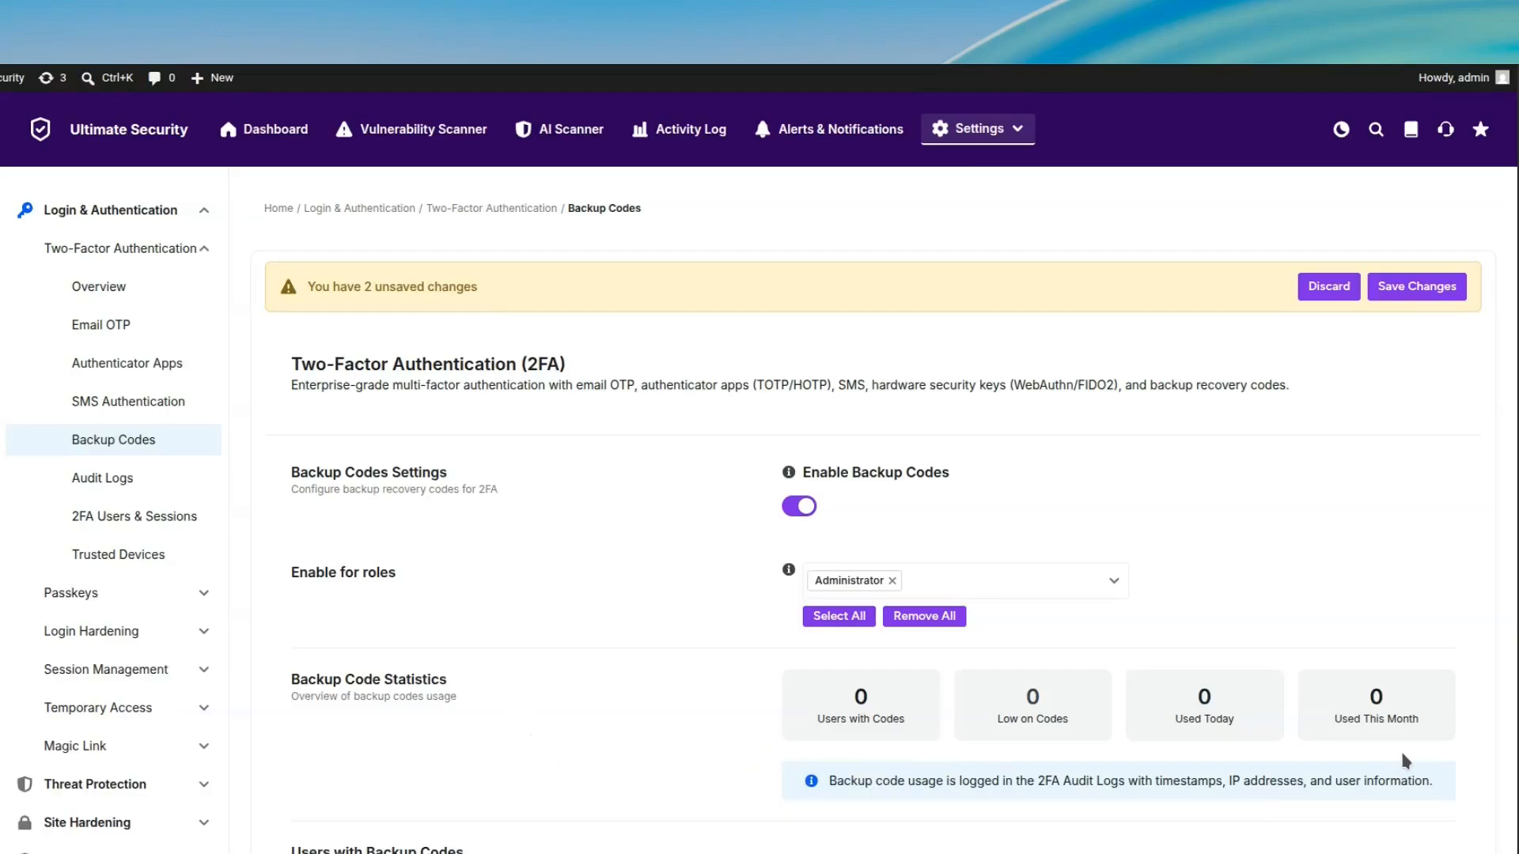
scroll(1403, 760, "down", 3)
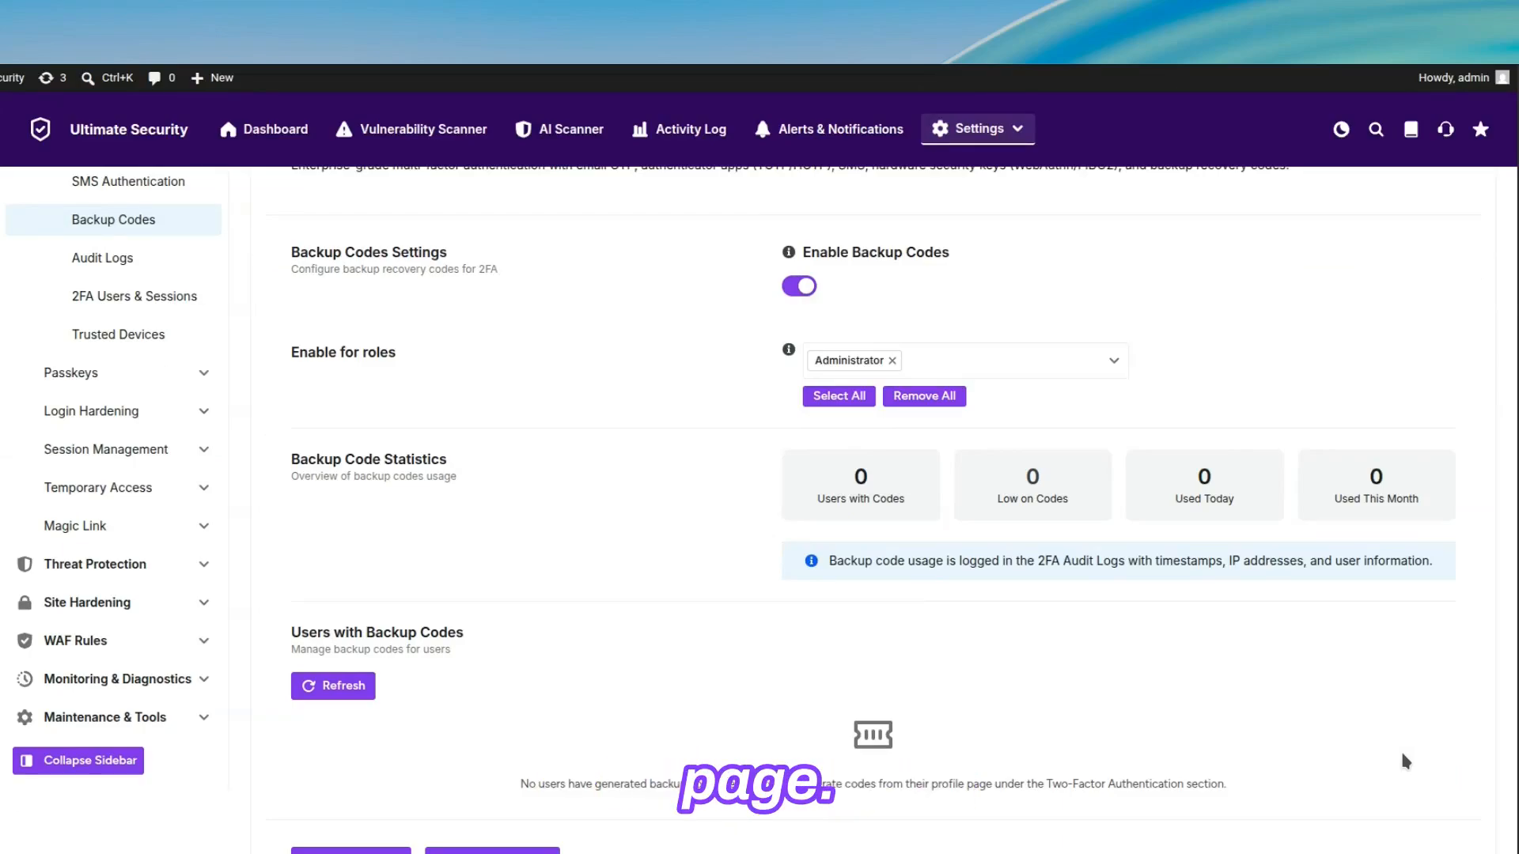
scroll(1400, 748, "up", 3)
left_click(1395, 290)
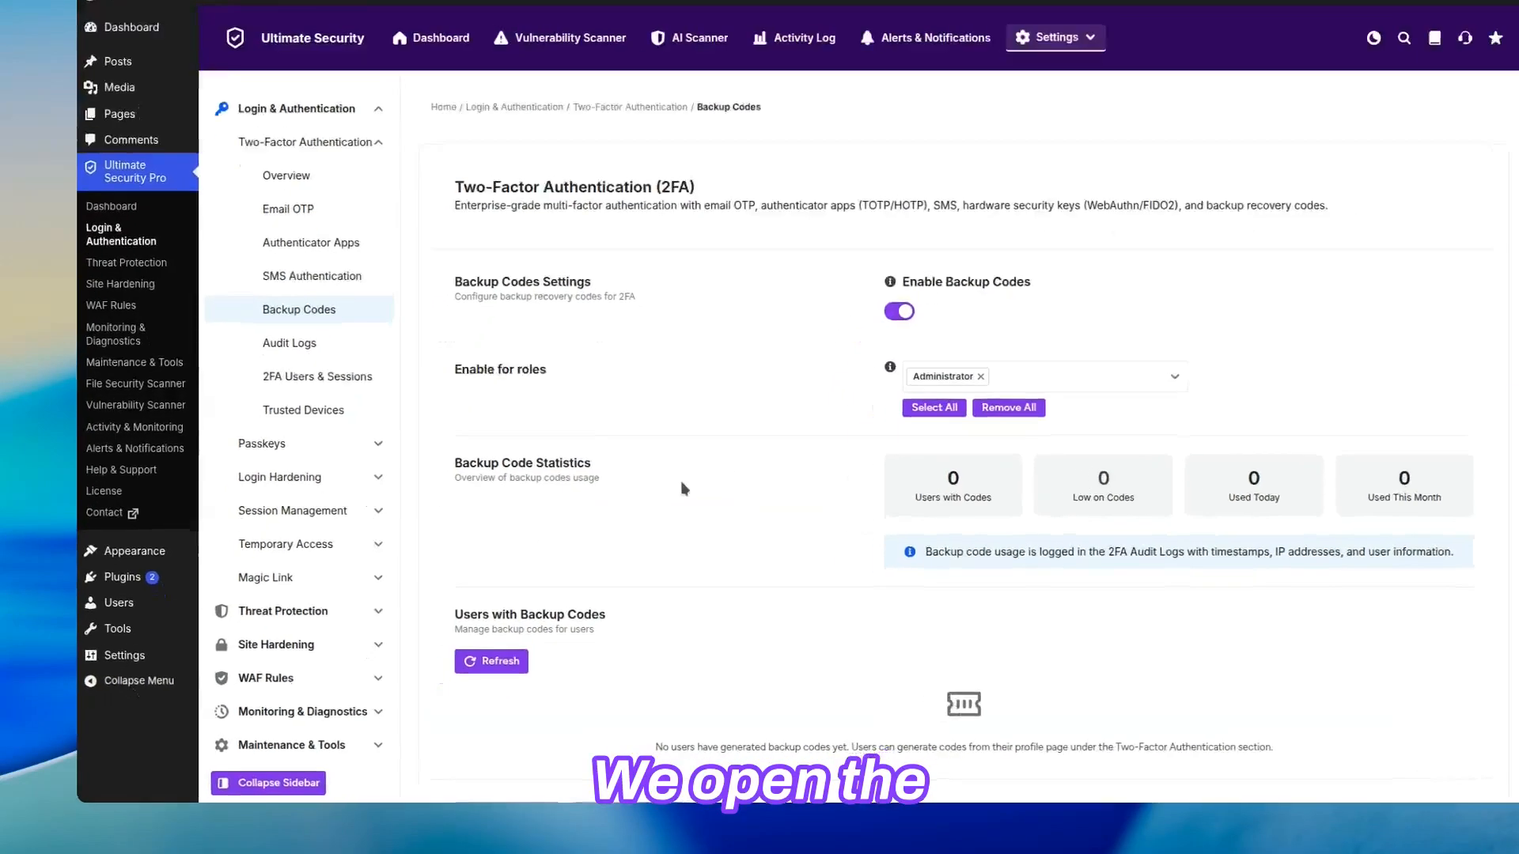
Step: Open the user's own profile and generate new codes in its Backup Codes section
mouse_move(131, 619)
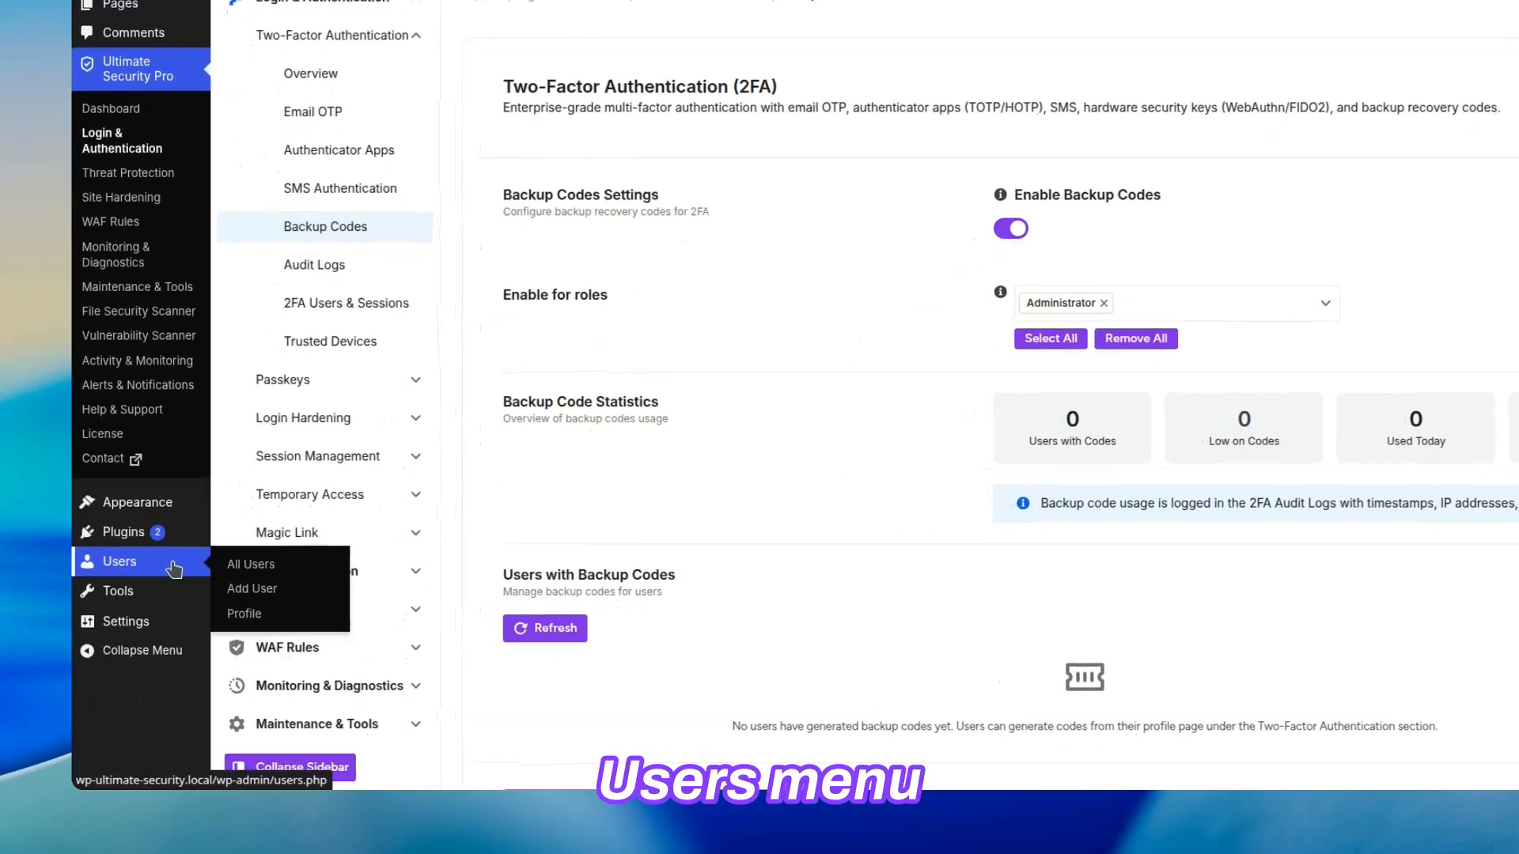
left_click(314, 615)
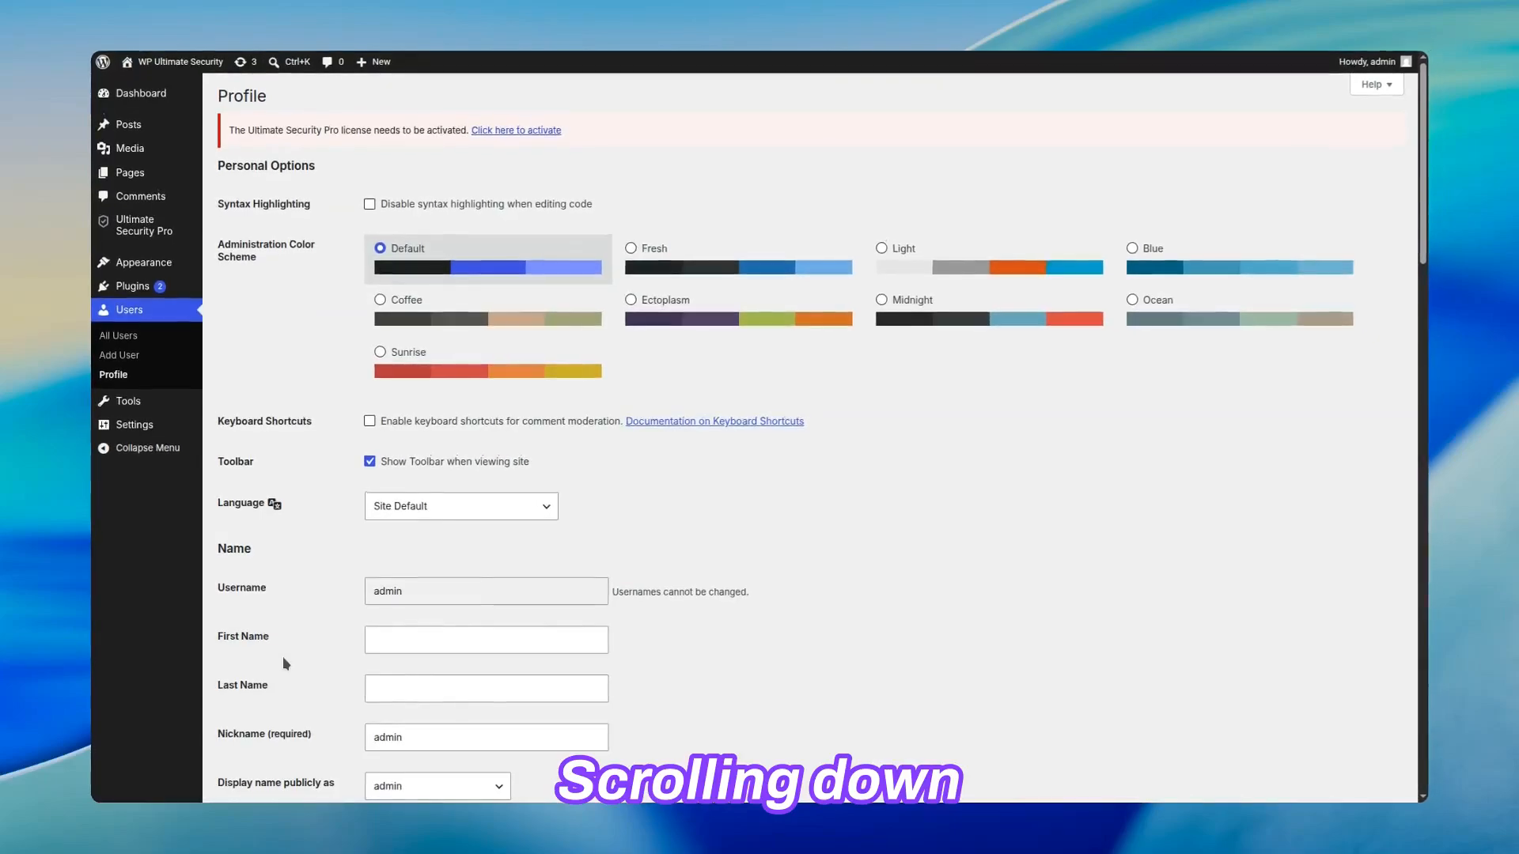
scroll(282, 660, "down", 3)
scroll(283, 663, "down", 15)
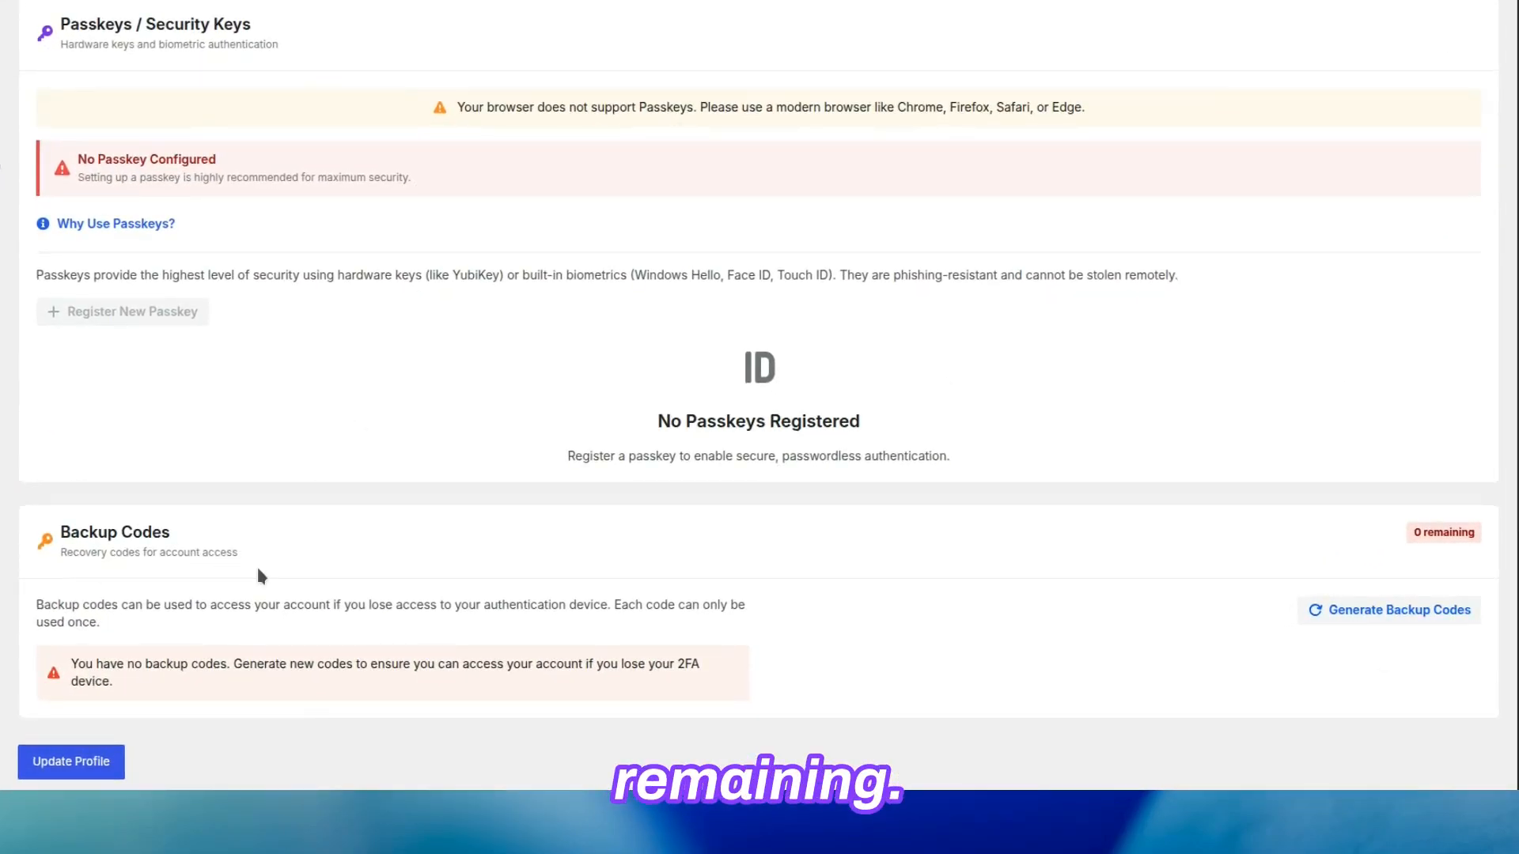
left_click(1422, 620)
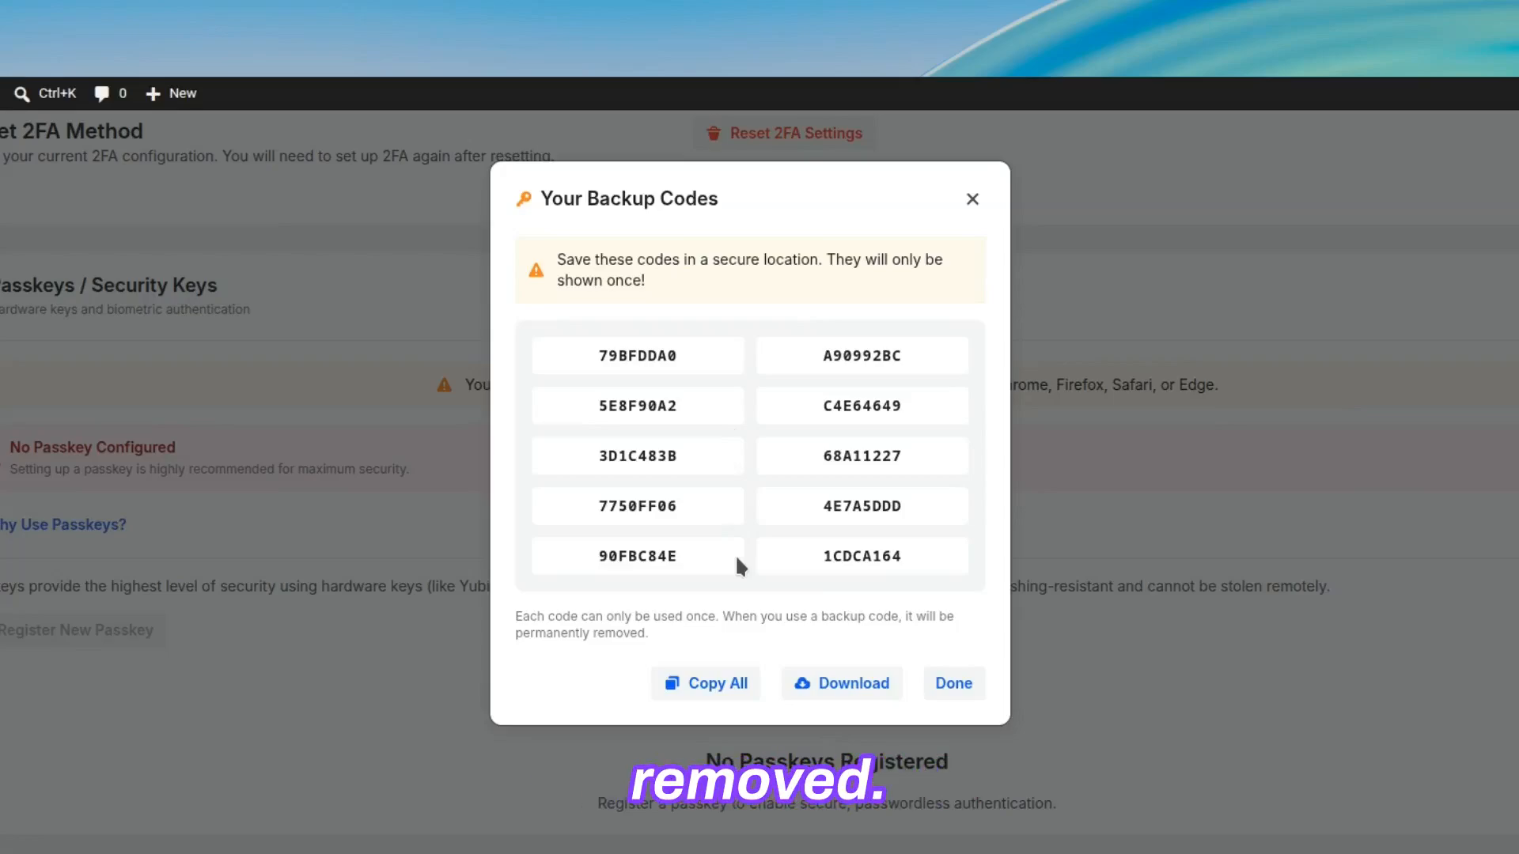
Step: Copy all the generated backup codes, download them as well and close the codes dialog
left_click(701, 685)
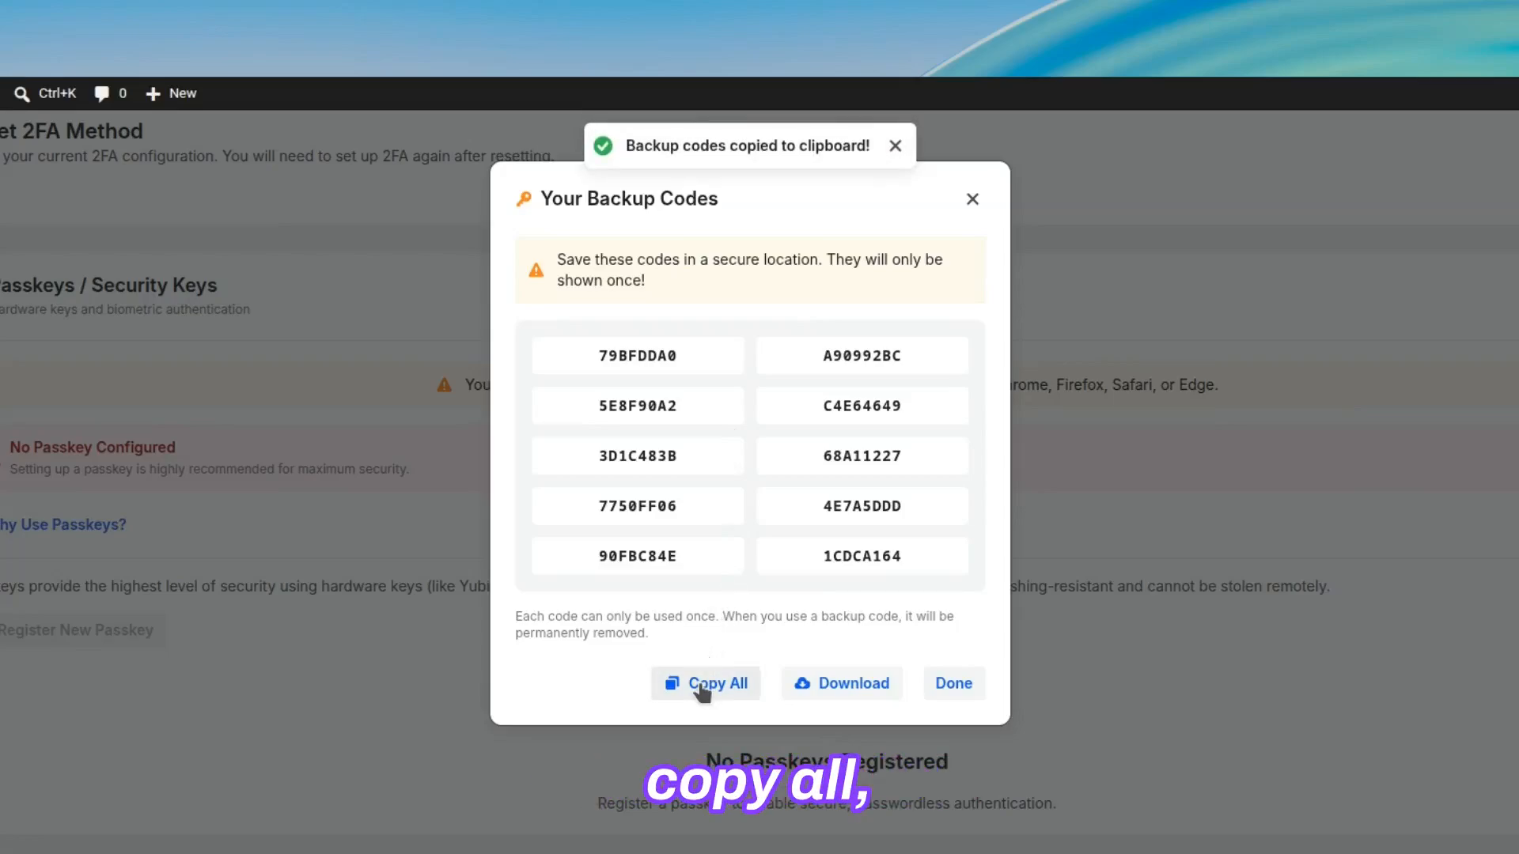
left_click(853, 689)
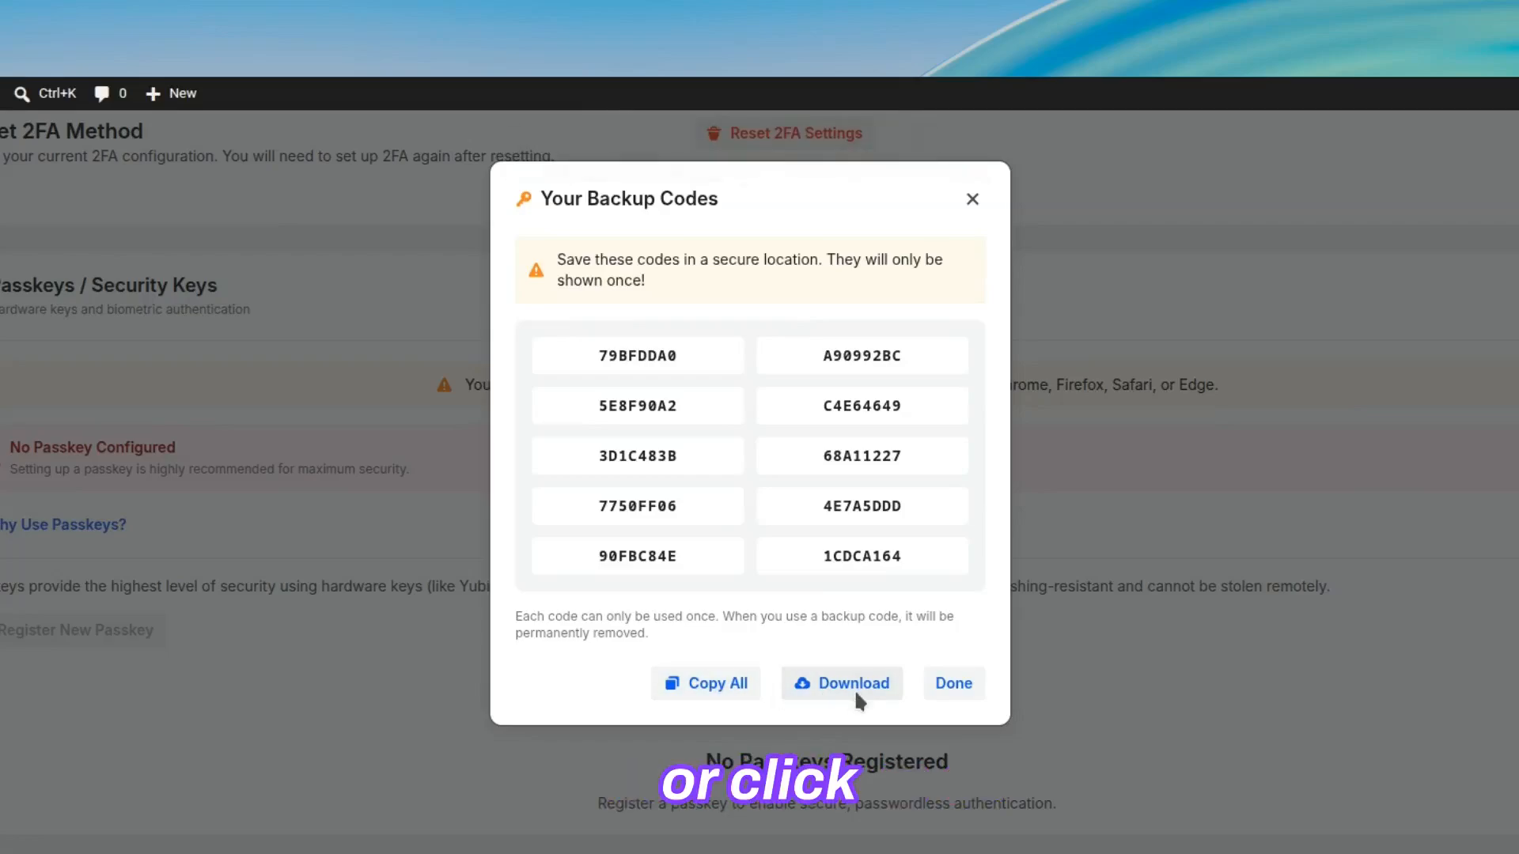
left_click(955, 688)
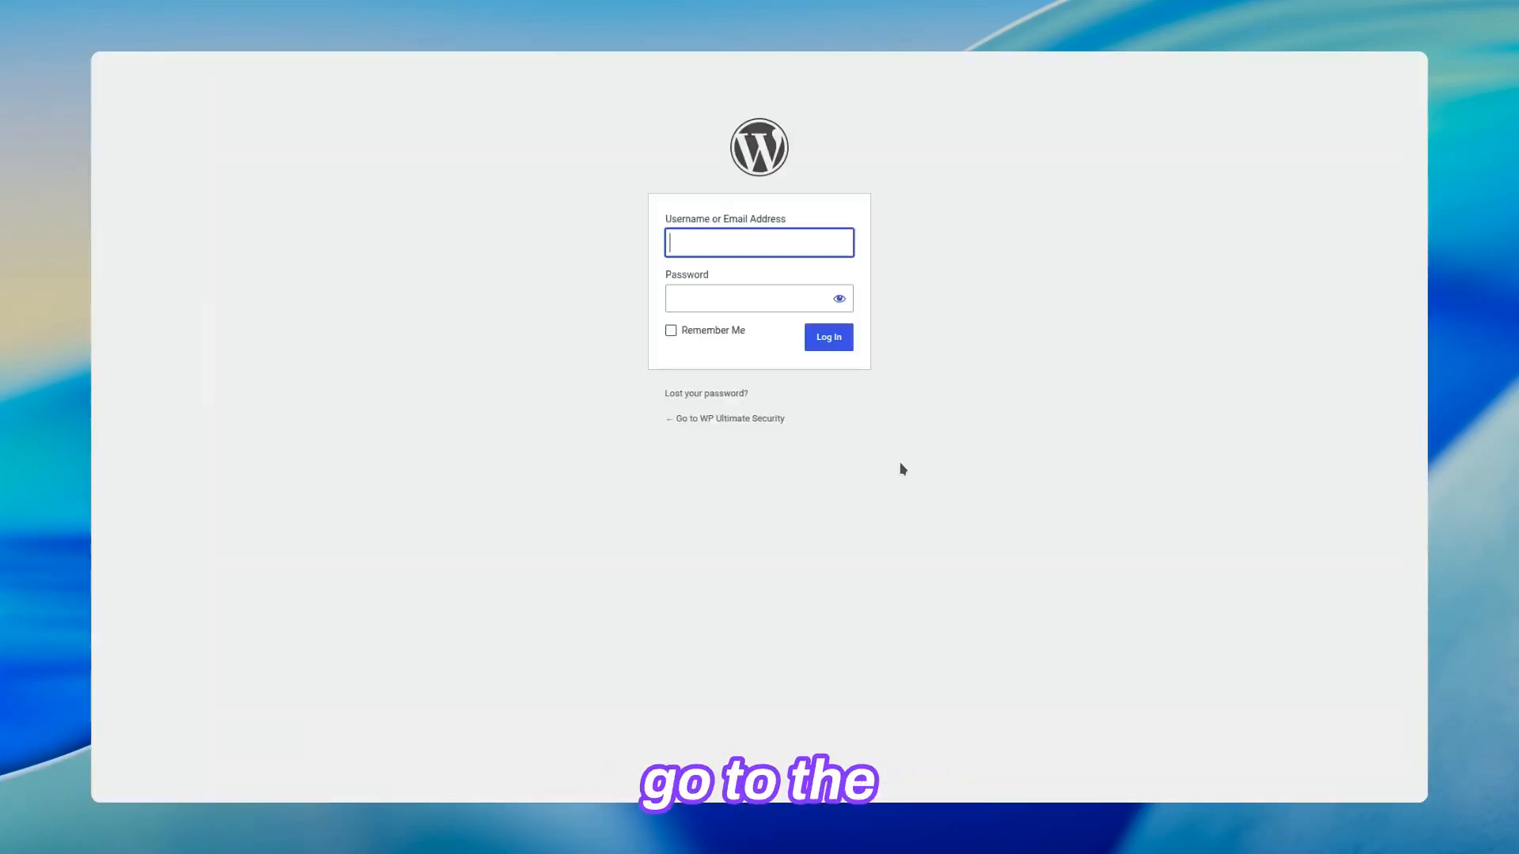
Step: Log in again from the WordPress login page with the administrator's username and account password
type("ad")
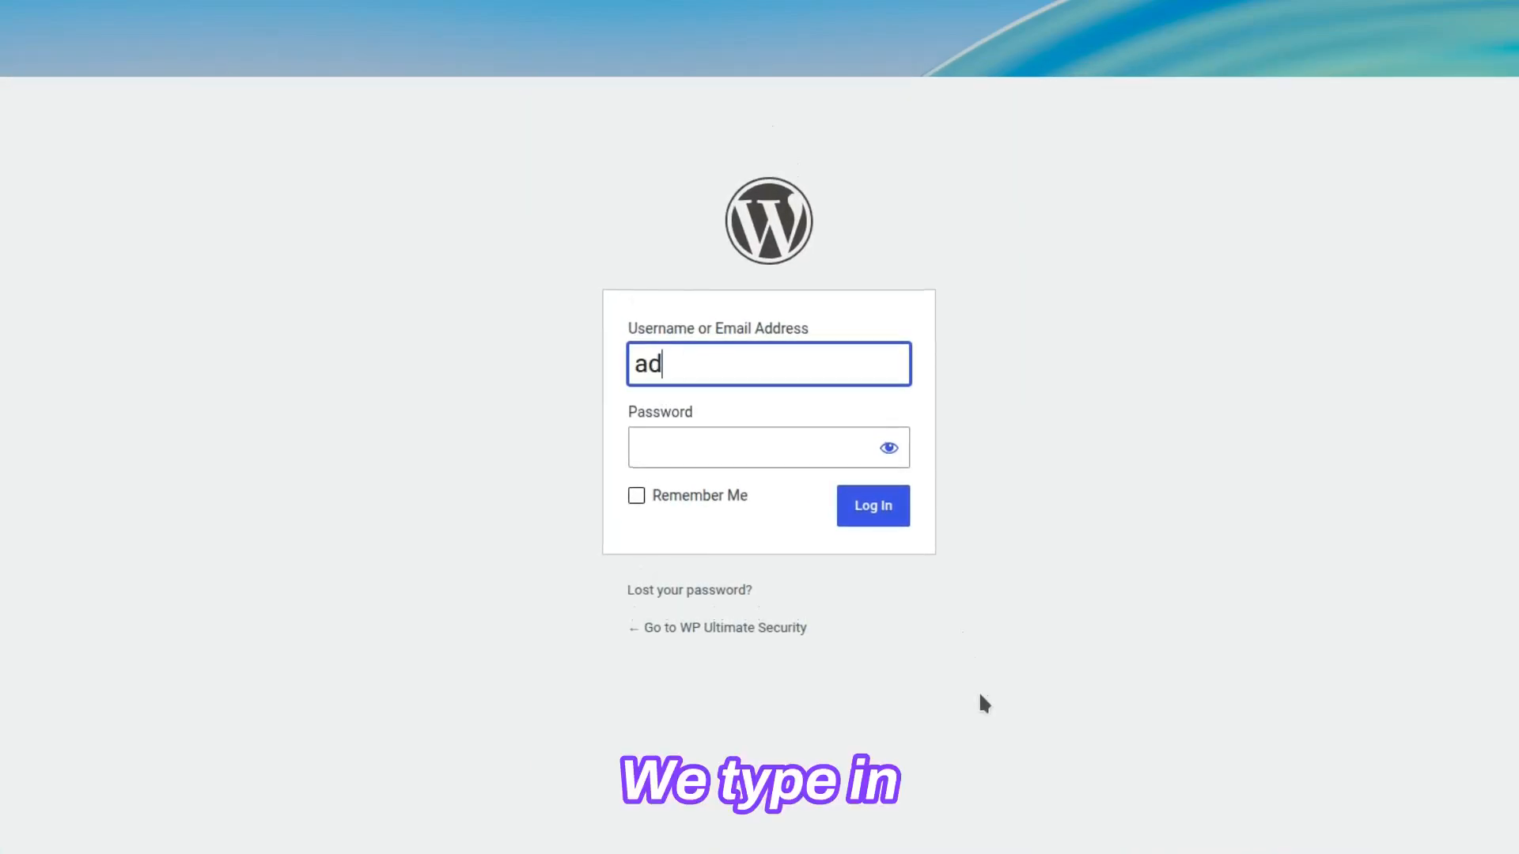
type("min")
key("Tab")
type("•••••")
left_click(880, 507)
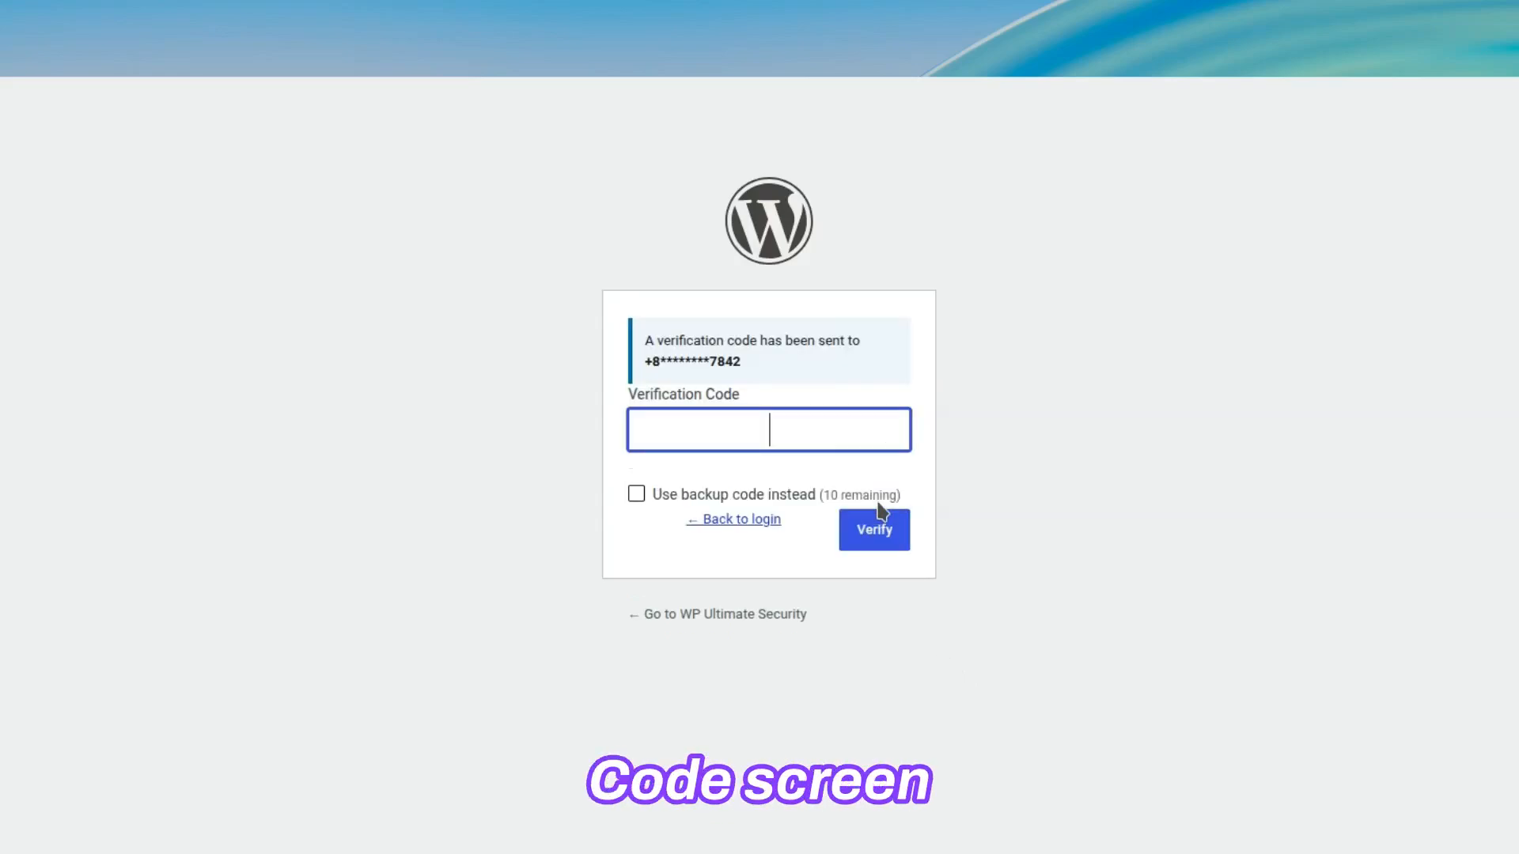
Step: Choose to use a backup code instead of the SMS code, paste one saved backup code and verify it
left_click(635, 495)
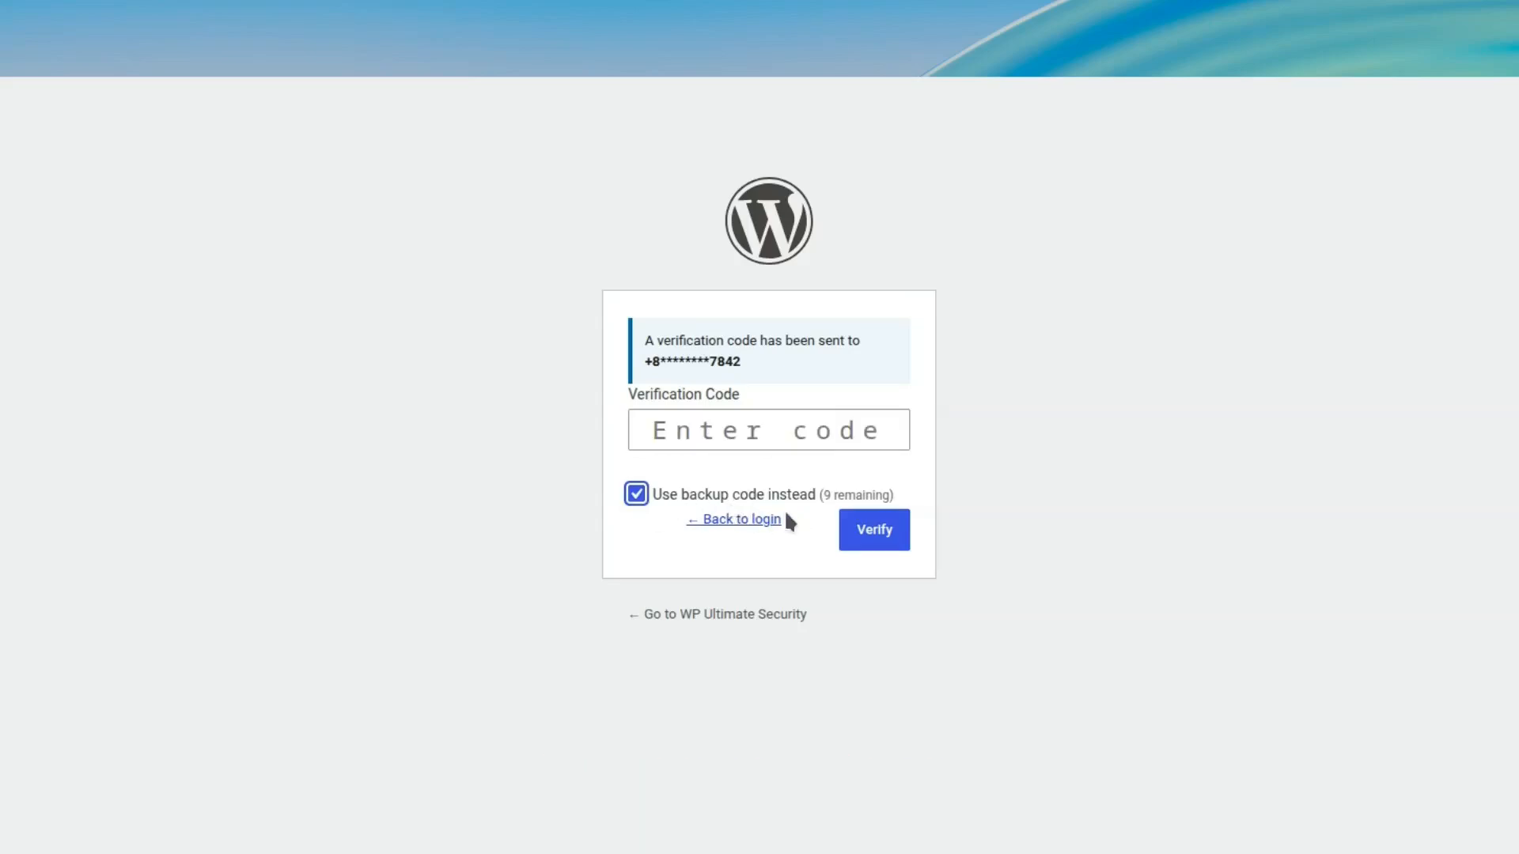
left_click(775, 448)
key("ctrl+v")
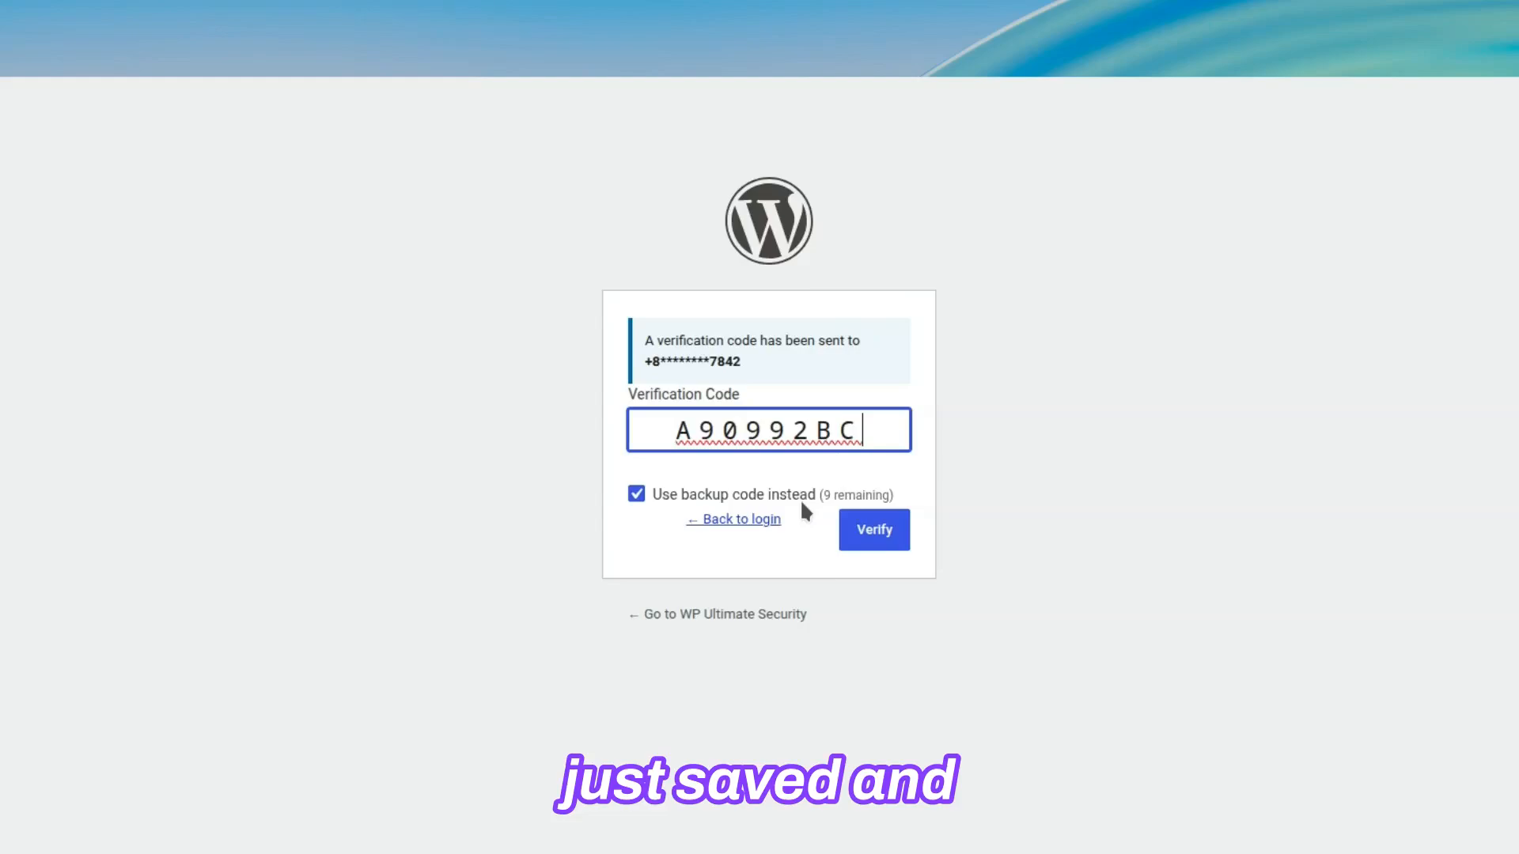
left_click(873, 545)
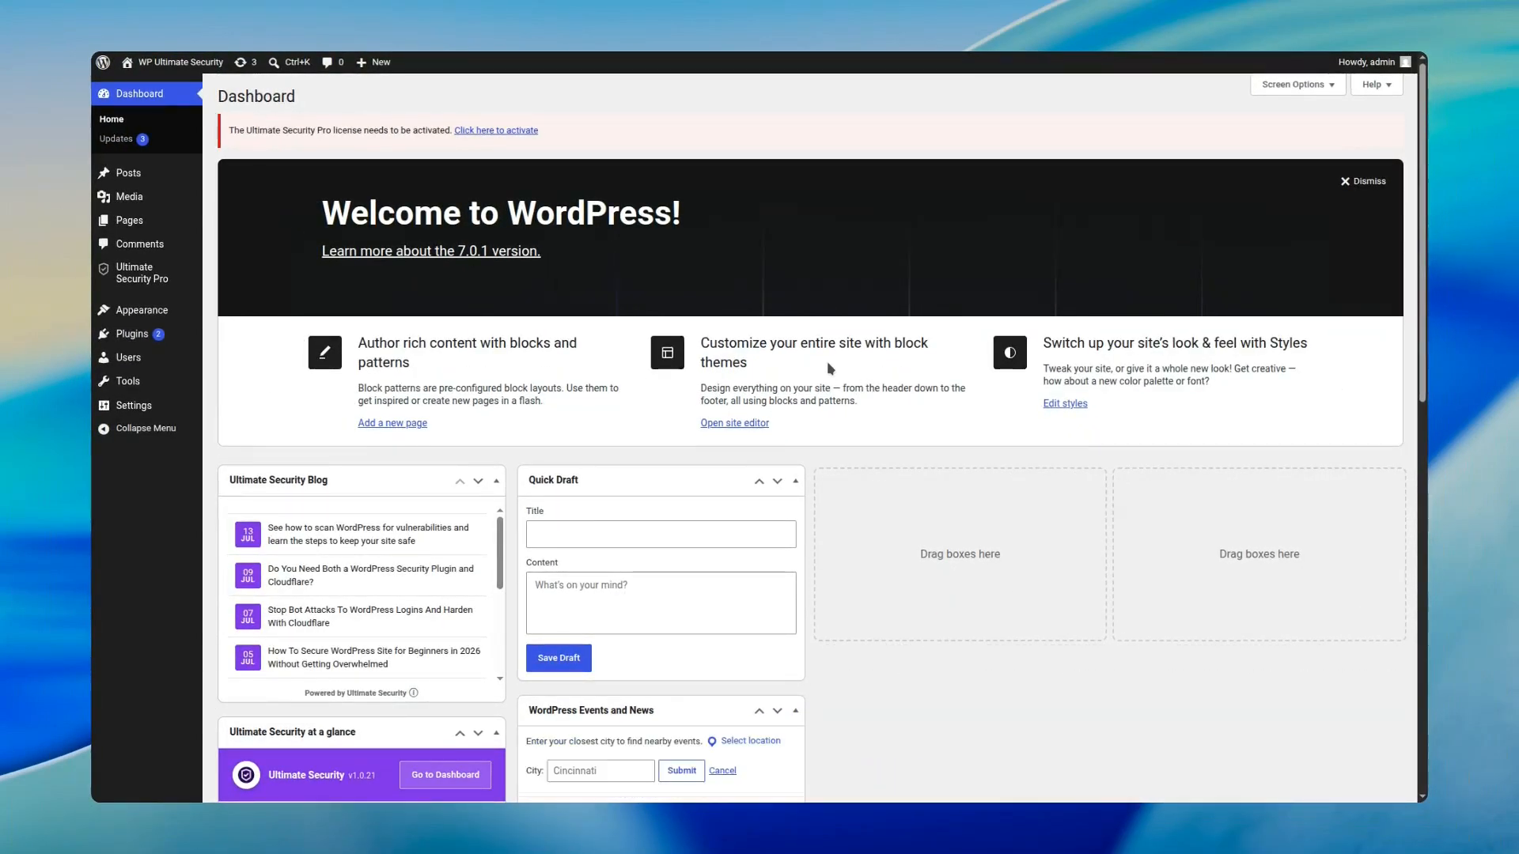
Step: Open the 2FA Users & Sessions page in Ultimate Security Pro's Login & Authentication settings
mouse_move(120, 286)
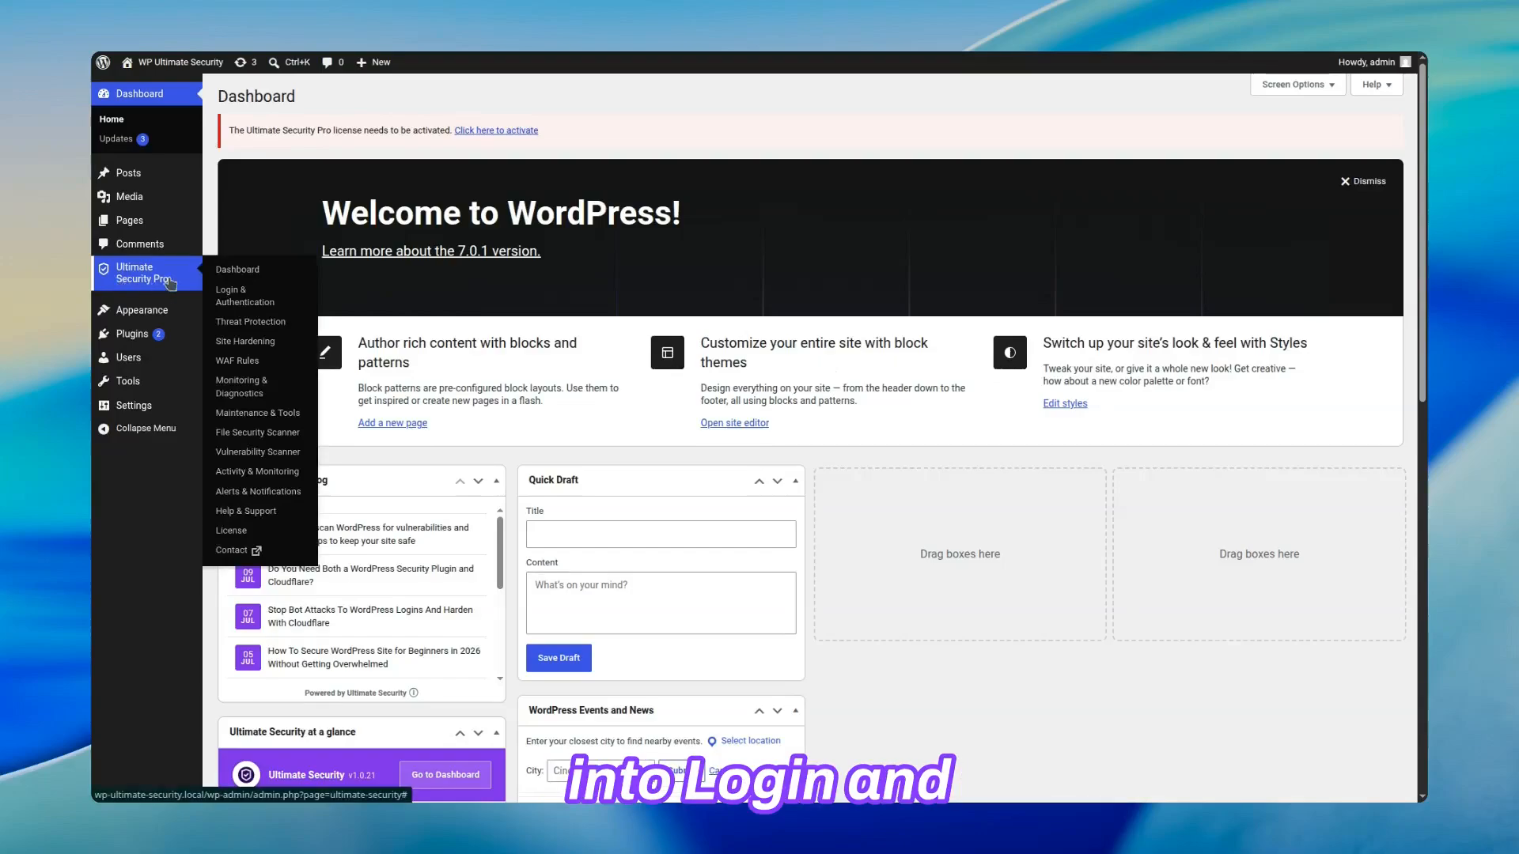
left_click(276, 307)
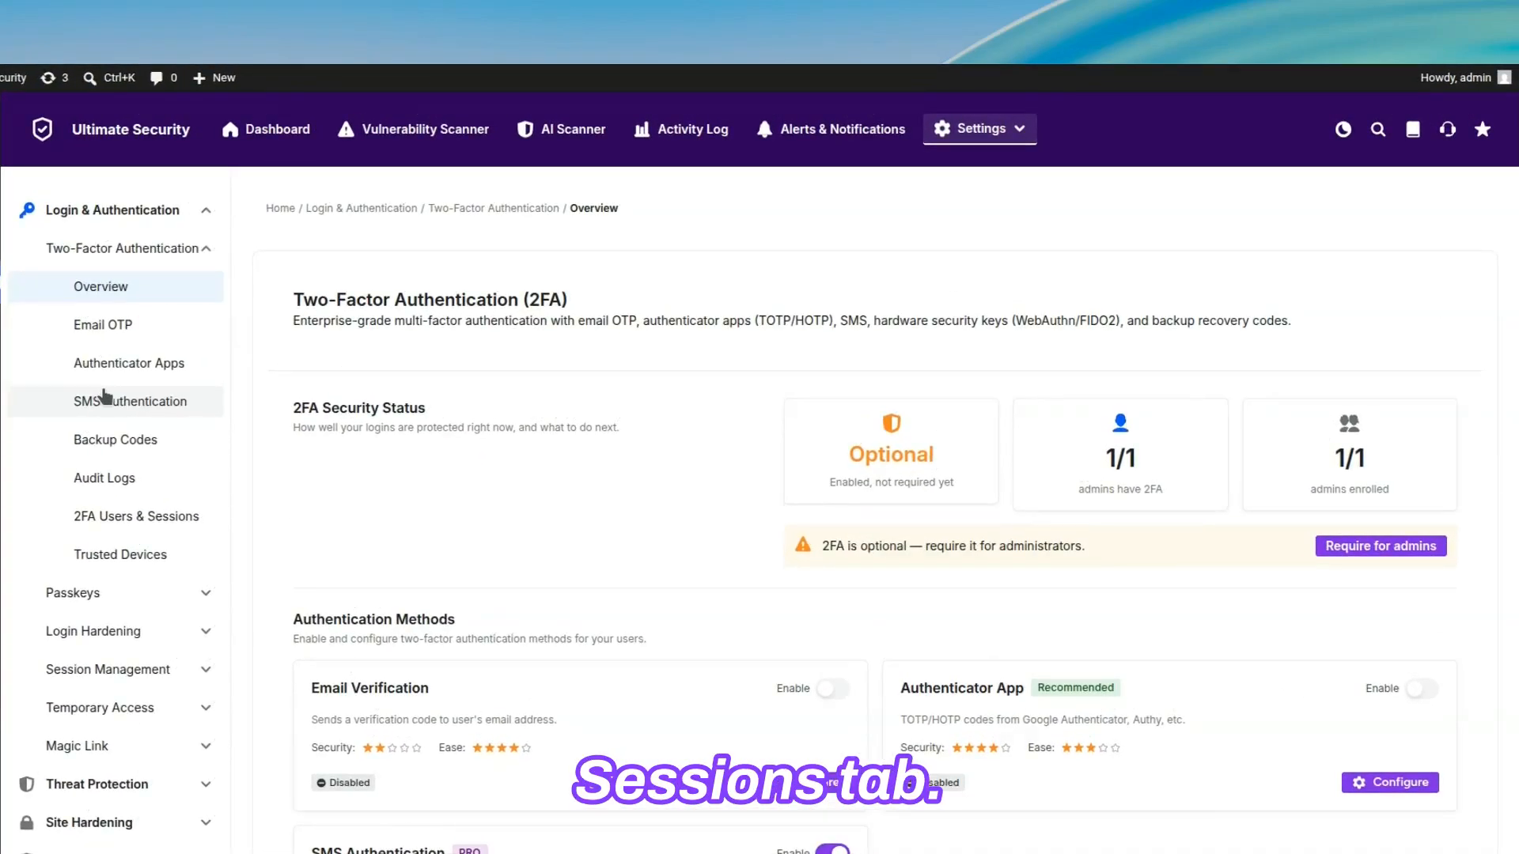
left_click(131, 522)
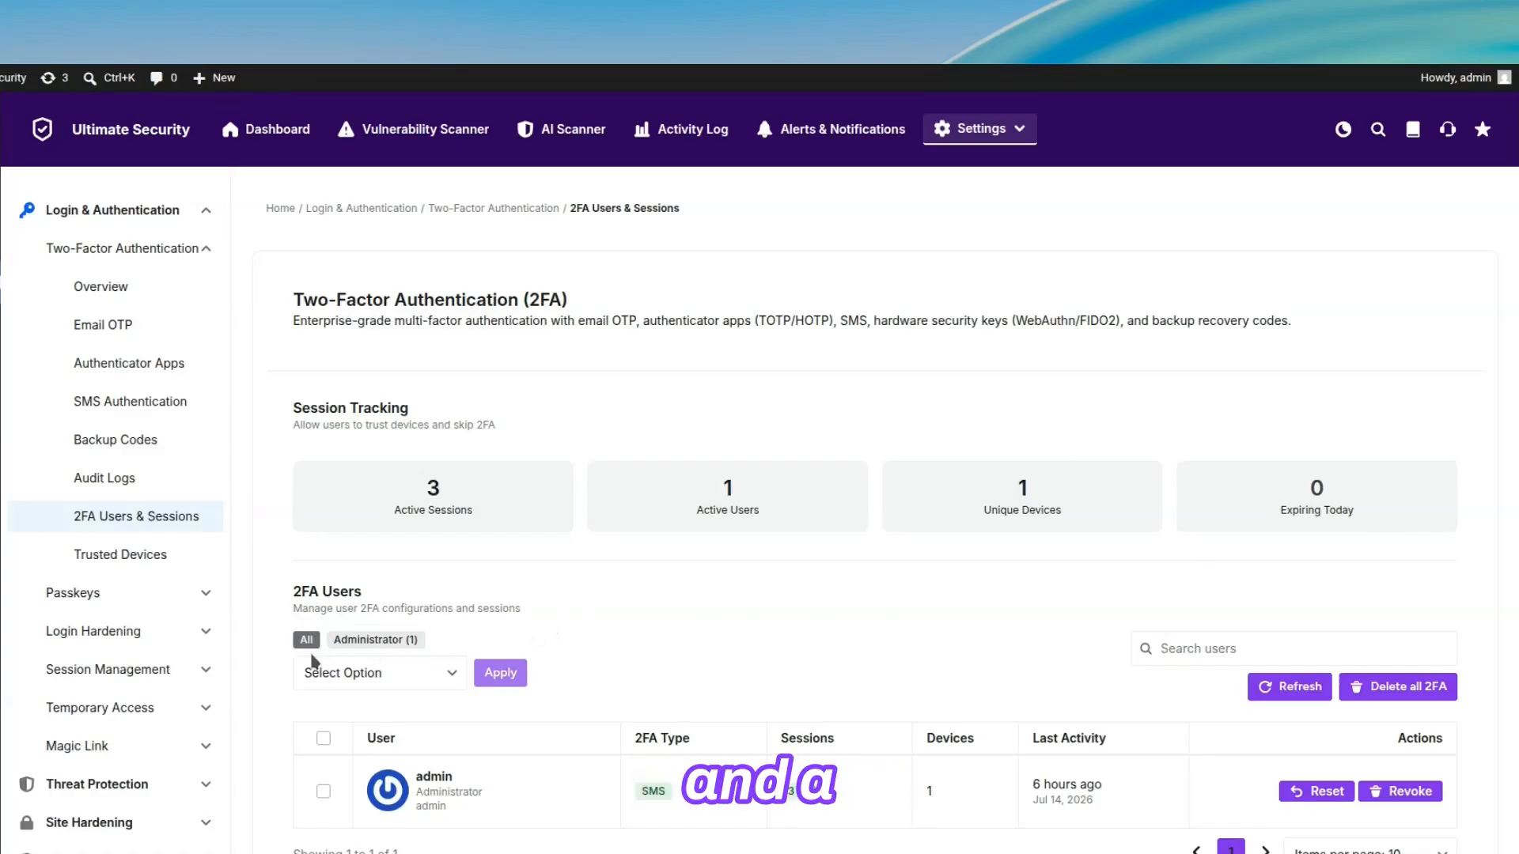
Step: Look over the bulk actions and user search of the 2FA Users list, and refresh the list
left_click(450, 685)
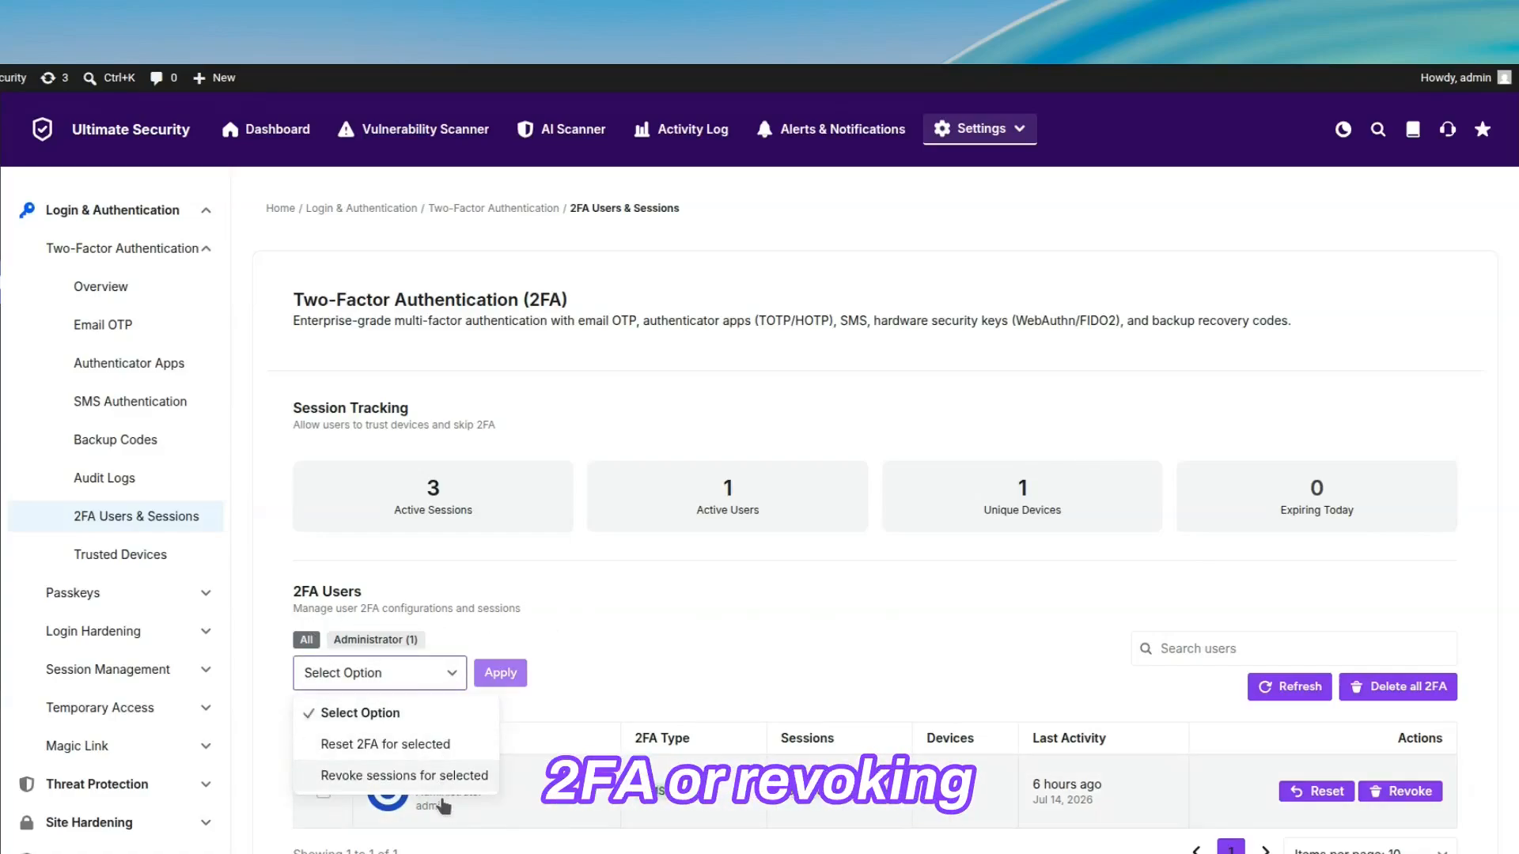
left_click(440, 710)
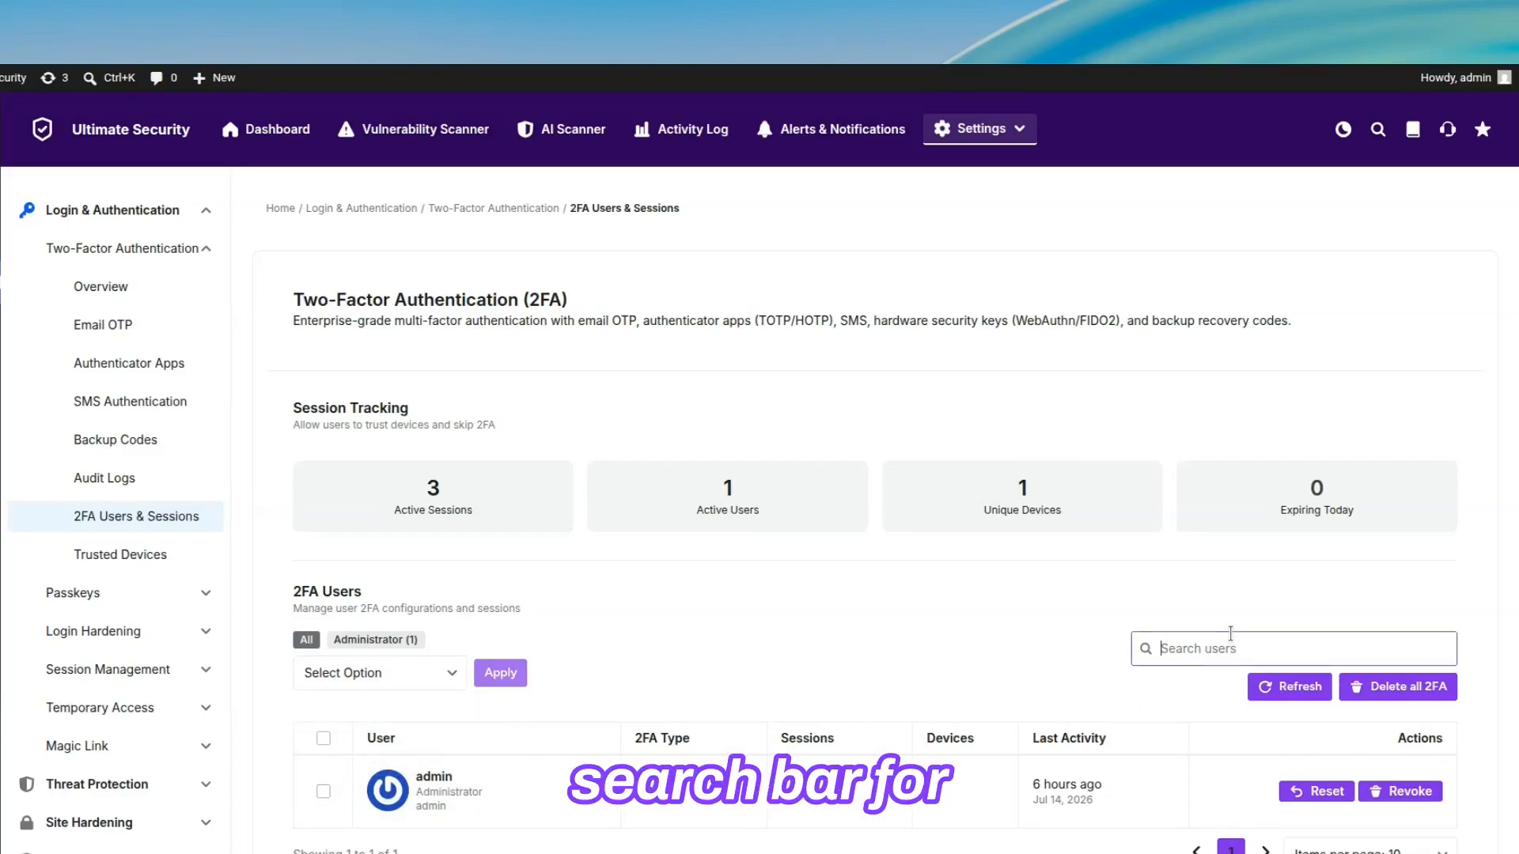
left_click(1184, 696)
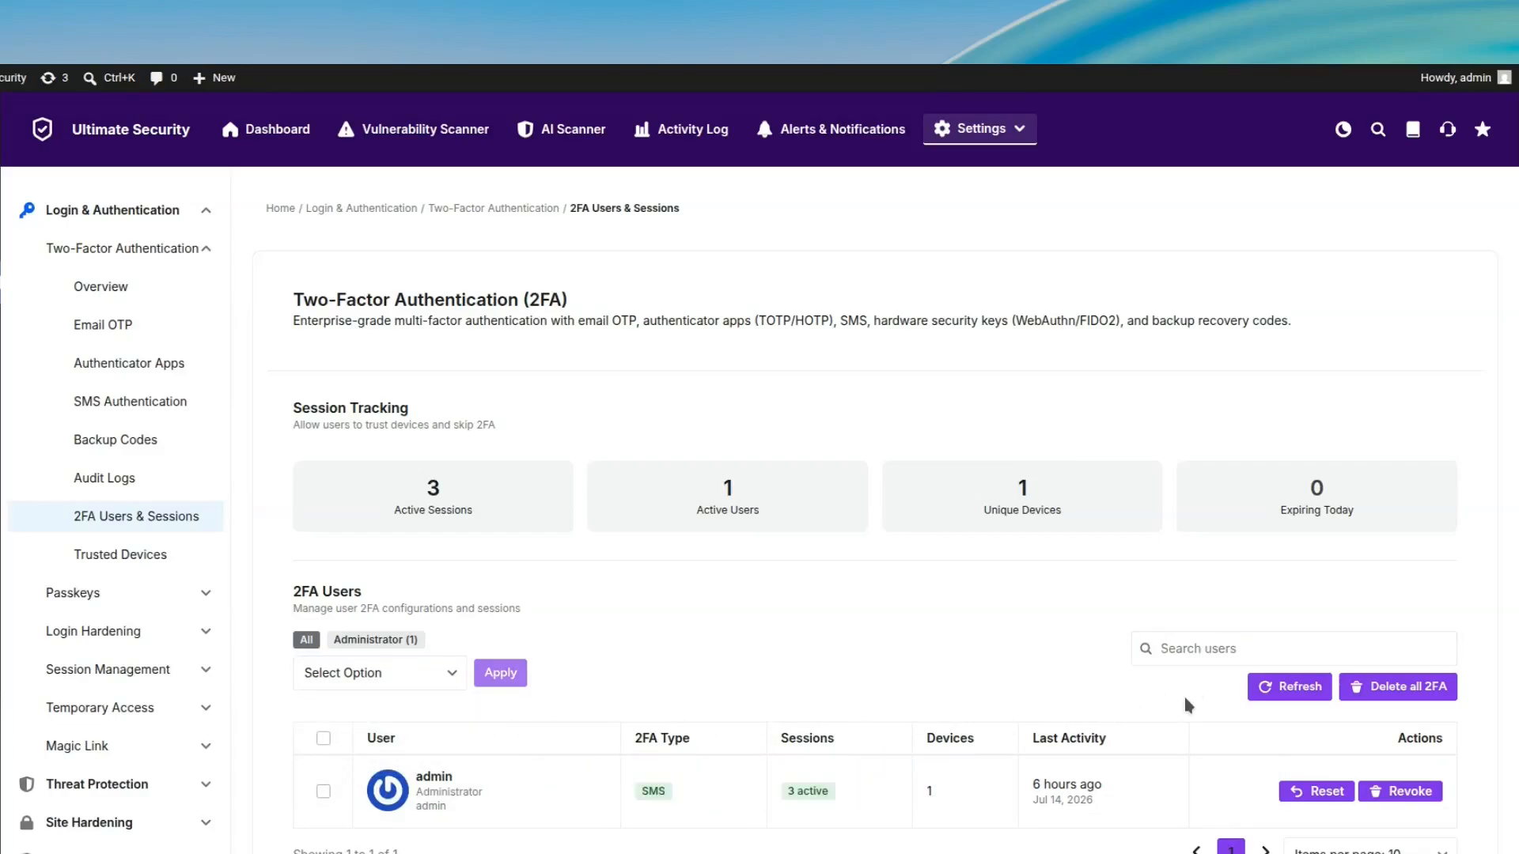
left_click(1311, 698)
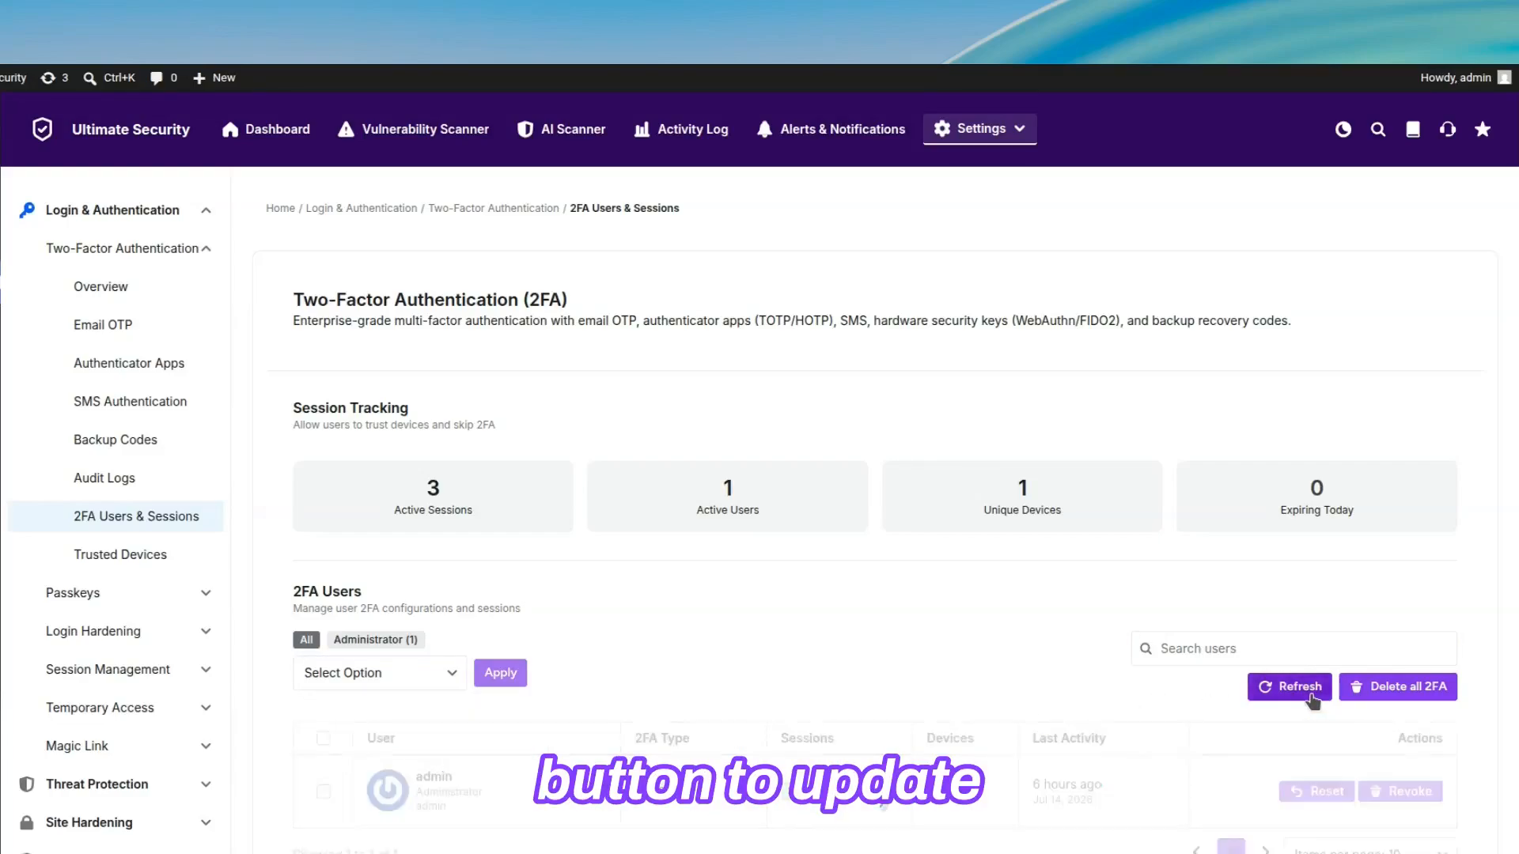
Step: Look at the confirmations for deleting all user 2FA setups and for revoking all of admin's sessions, cancelling both
left_click(1416, 694)
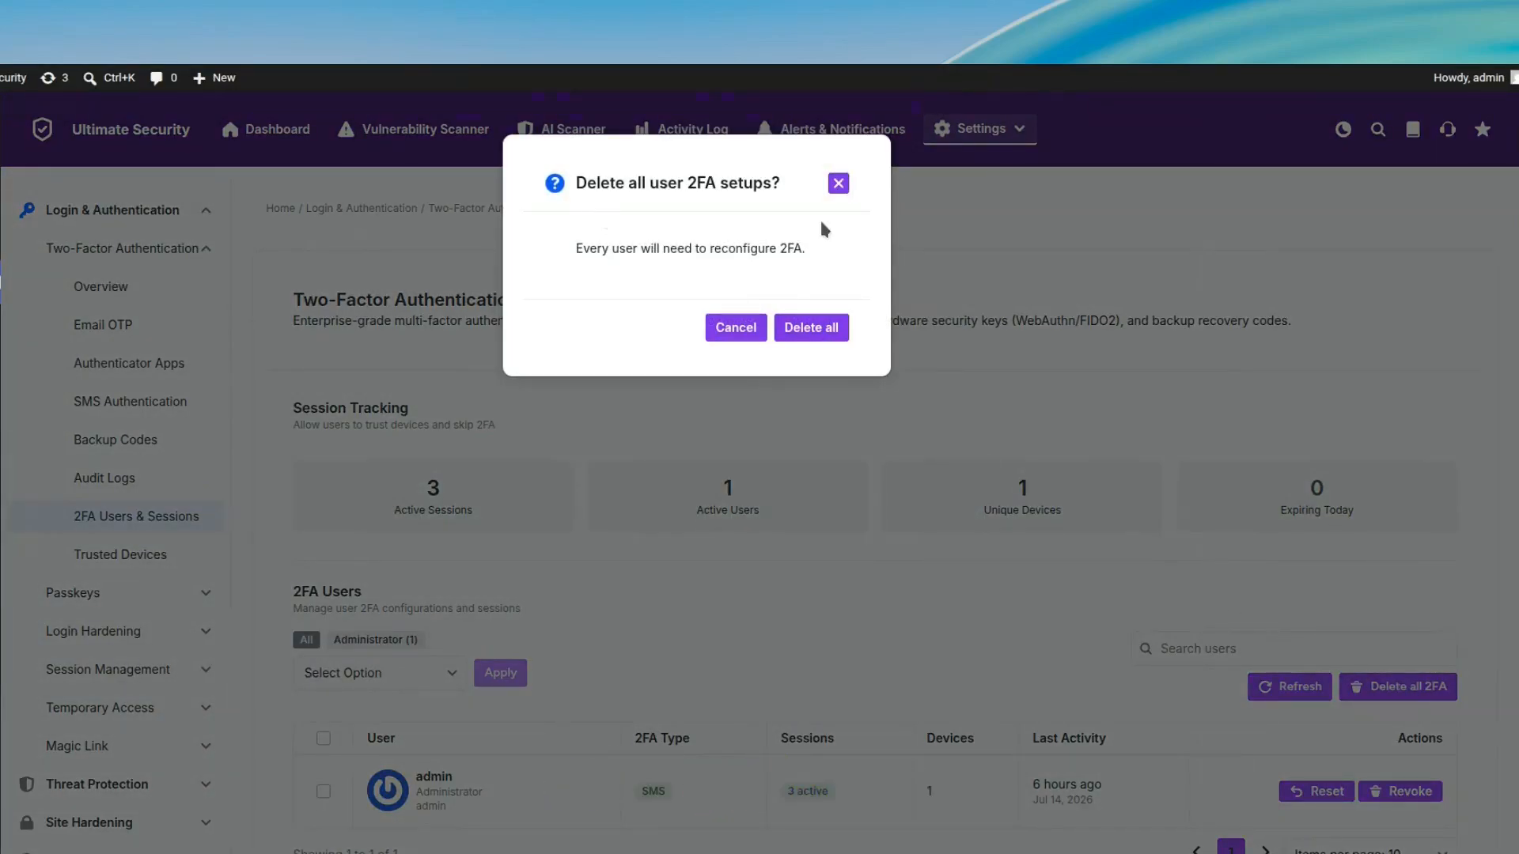
left_click(732, 327)
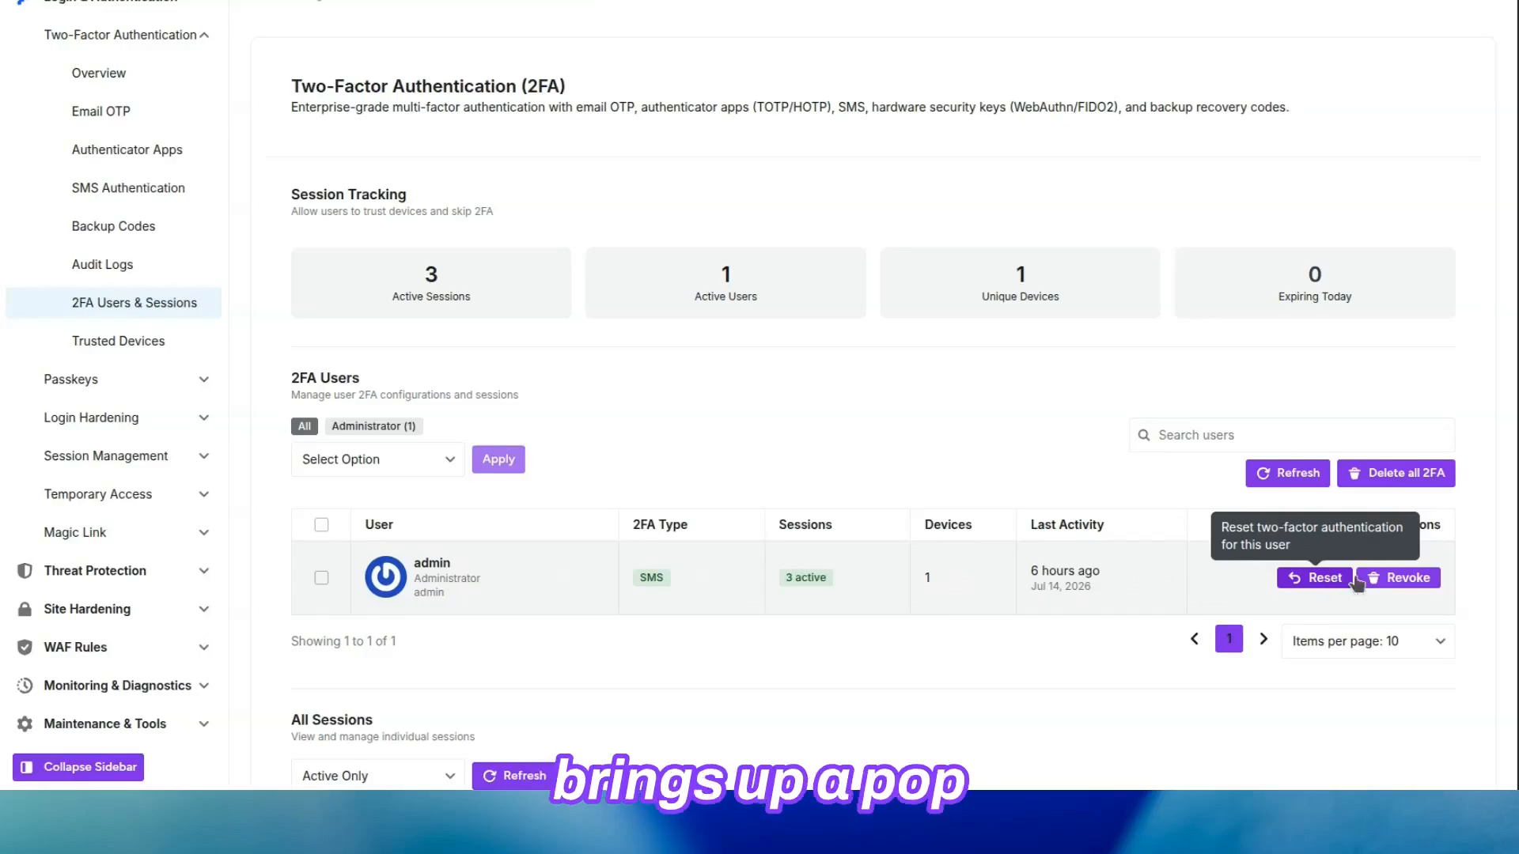
left_click(1401, 578)
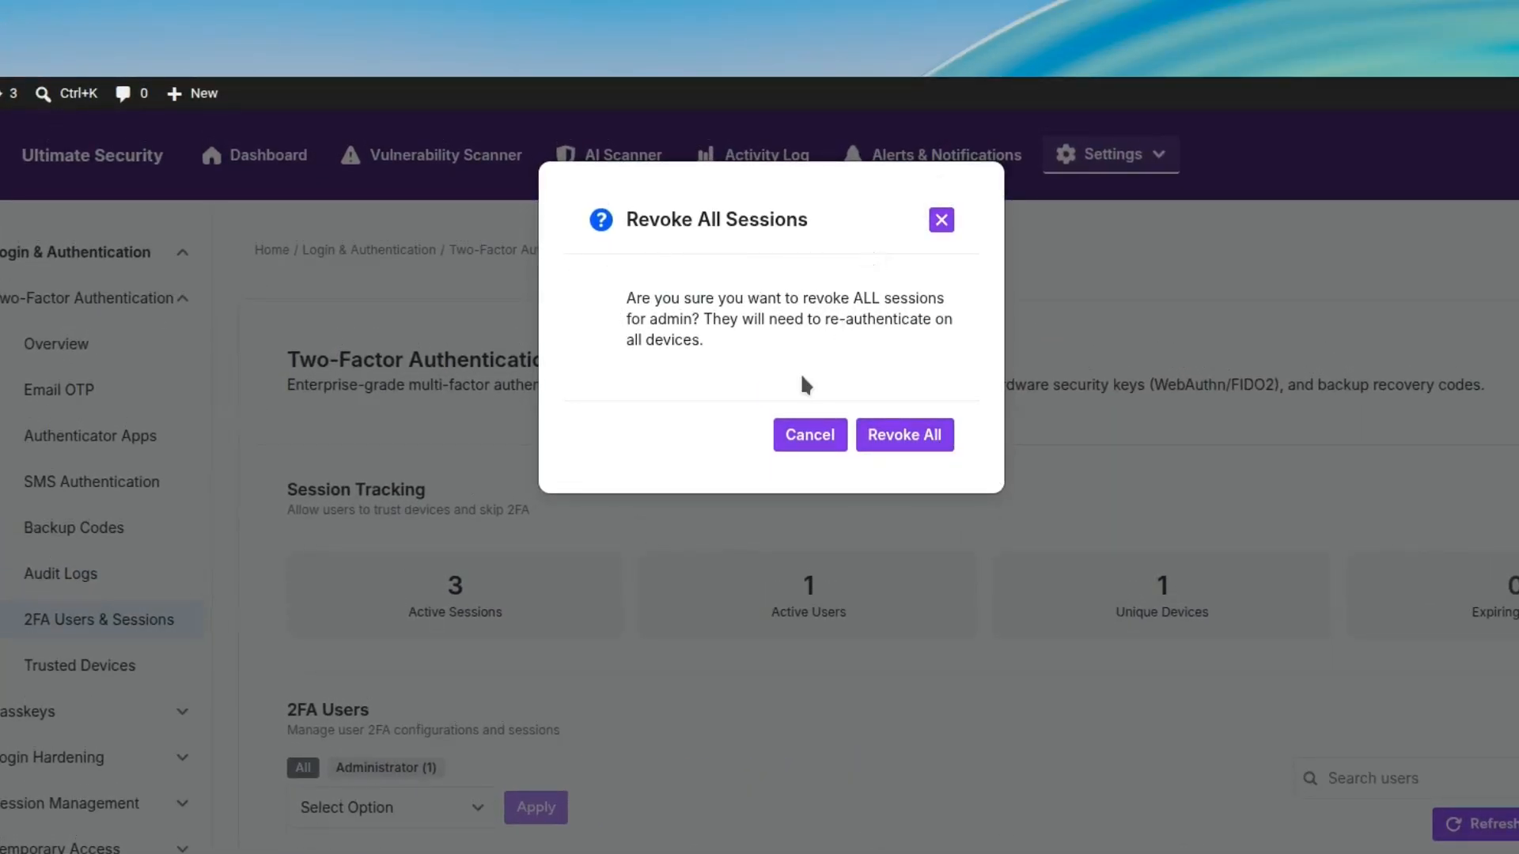
left_click(810, 434)
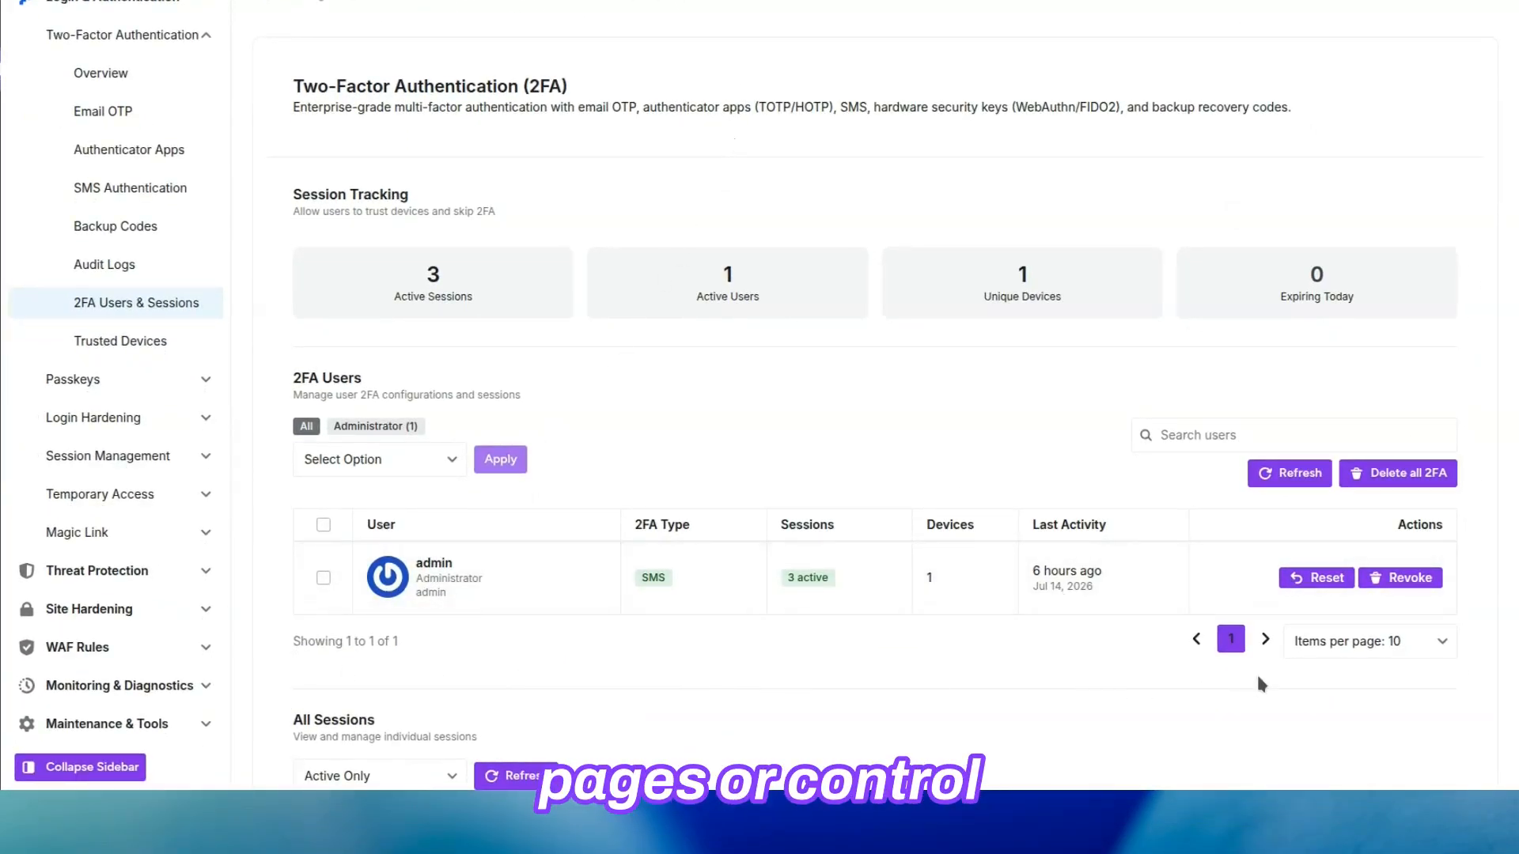
Step: Look over the 2FA Users items-per-page options and the All Sessions status filter, and refresh the session list
left_click(1419, 642)
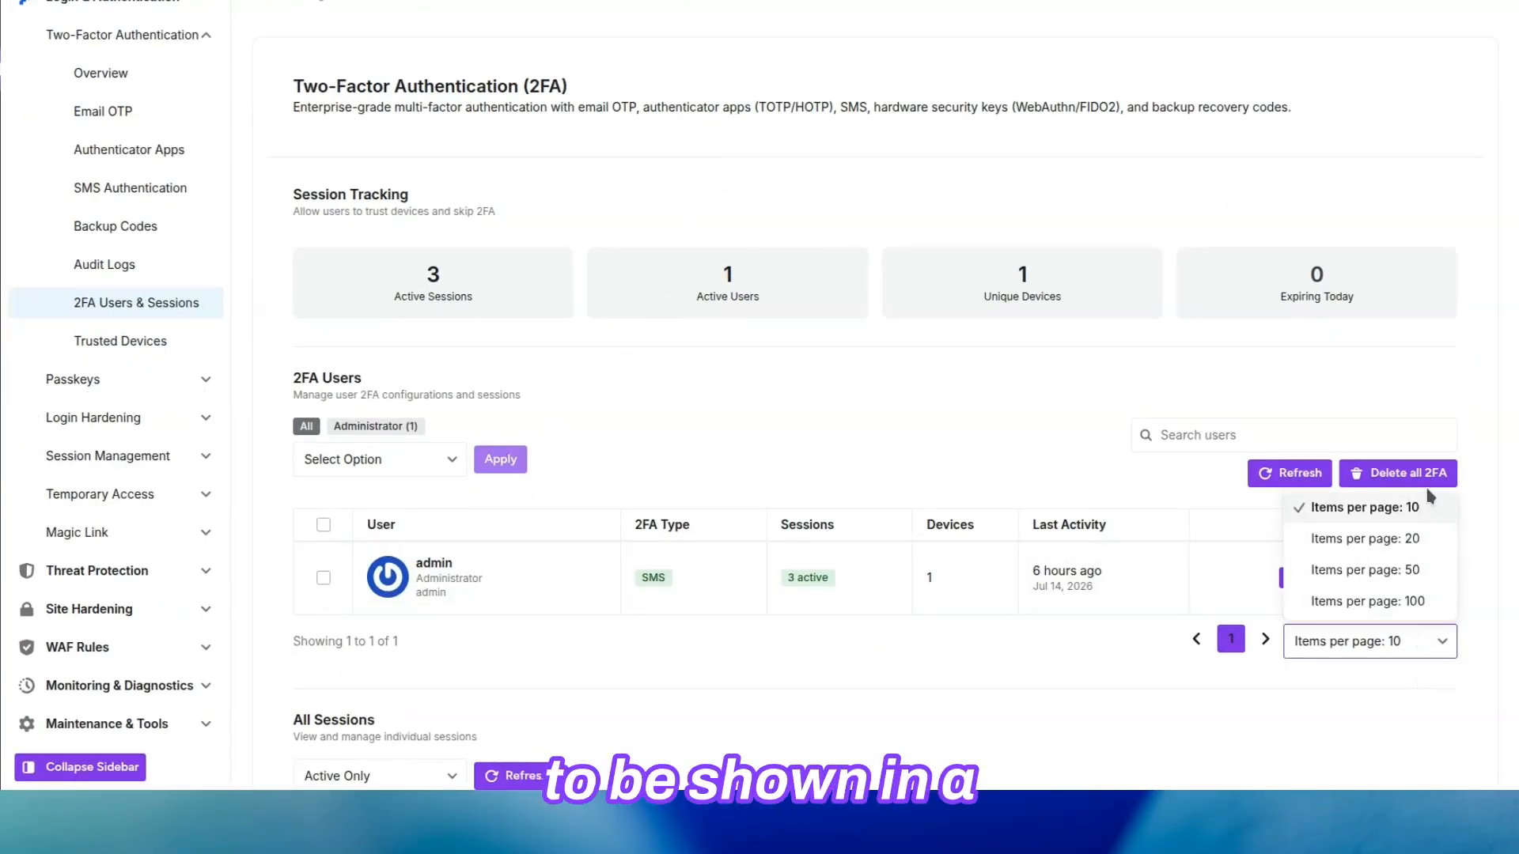
left_click(1395, 667)
scroll(1396, 667, "down", 8)
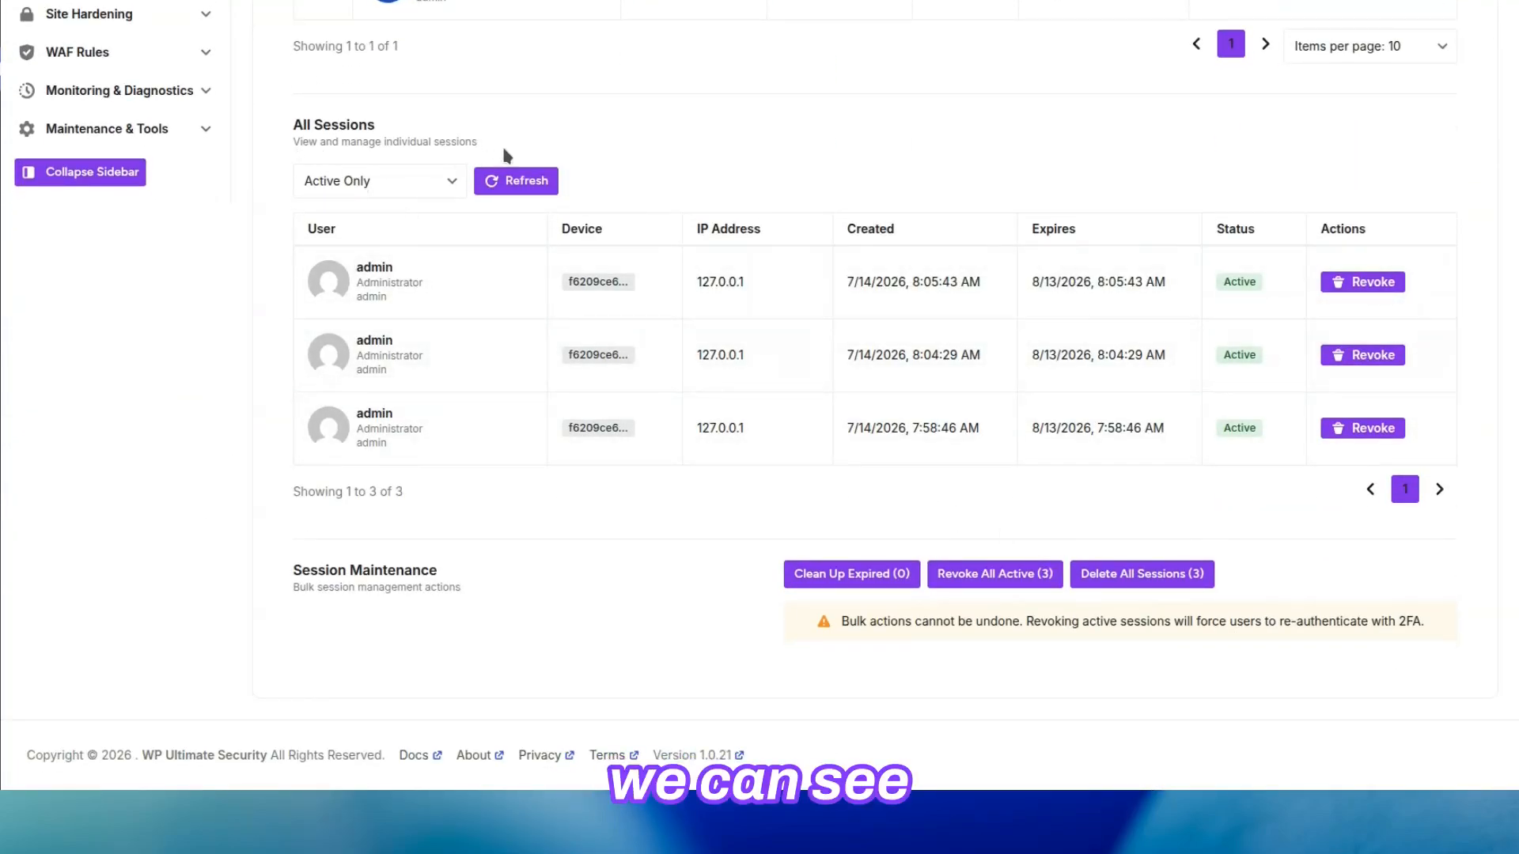
left_click(403, 188)
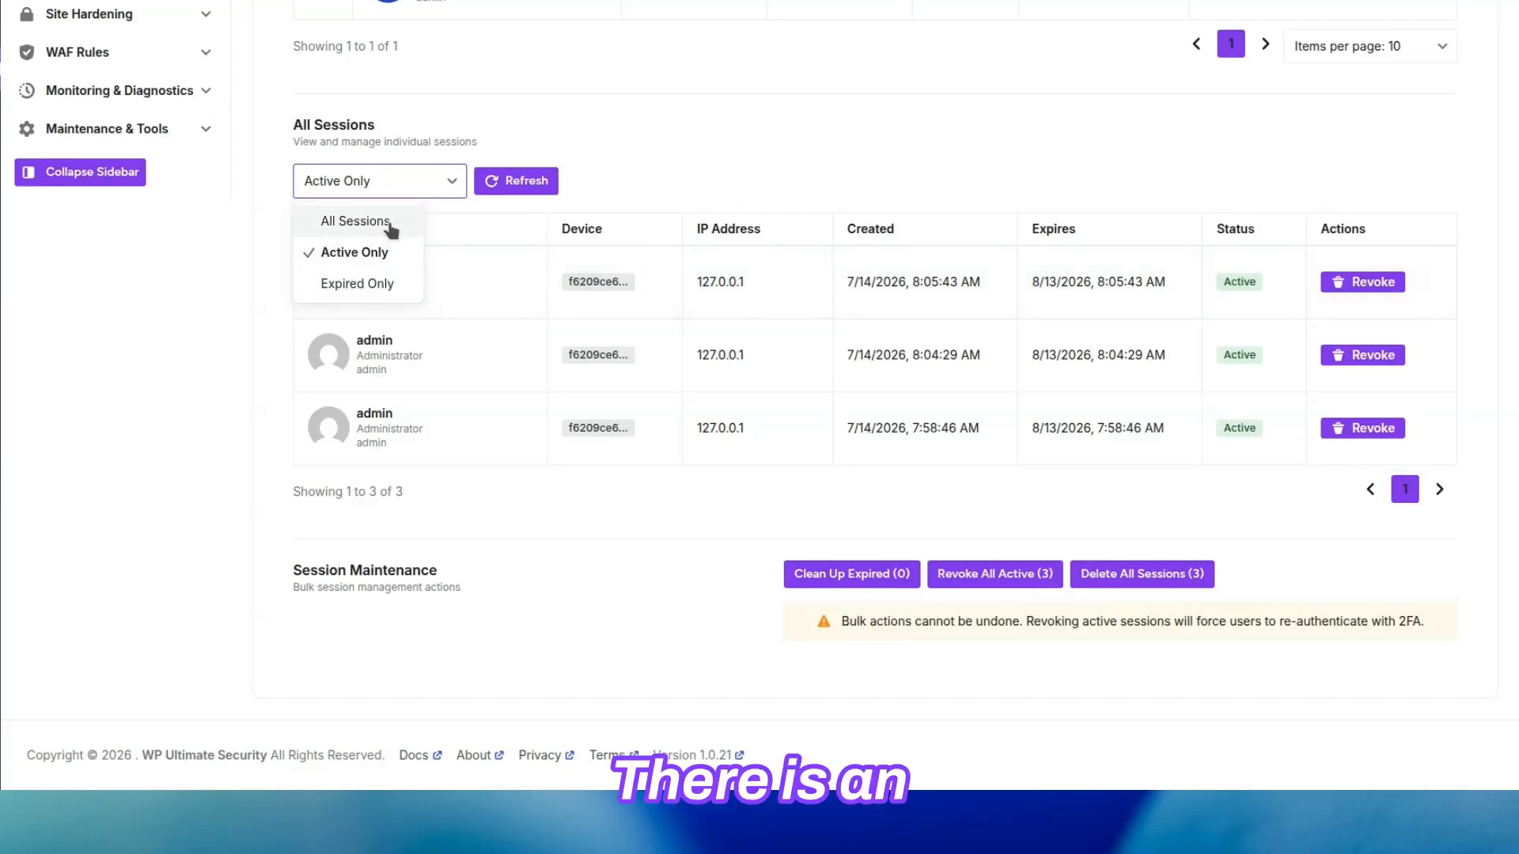
left_click(509, 207)
left_click(530, 189)
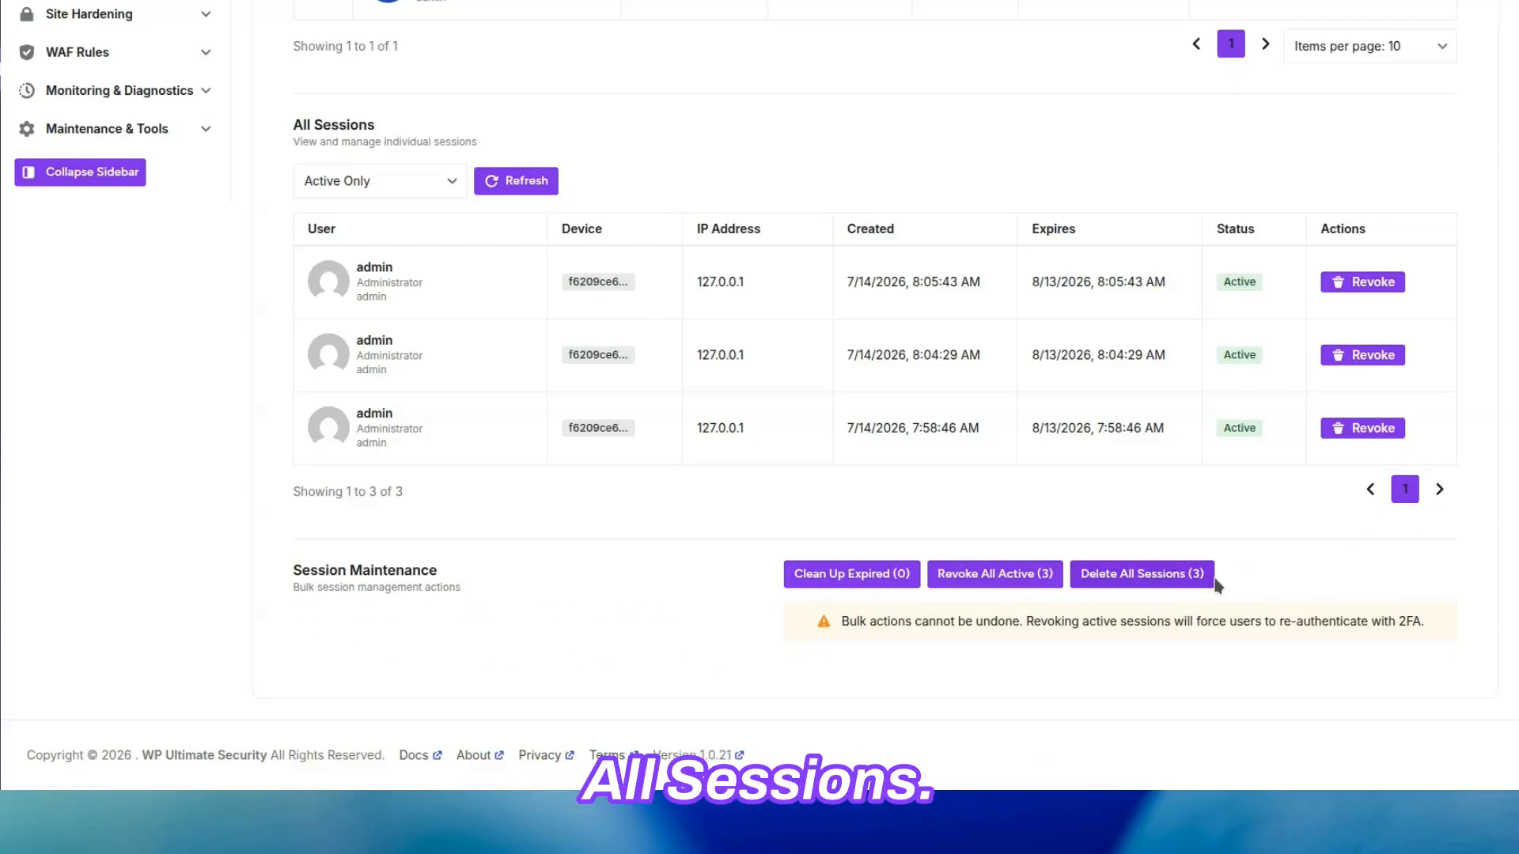
Step: Look at the confirmation for cleaning up expired sessions under Session Maintenance and cancel it
left_click(863, 574)
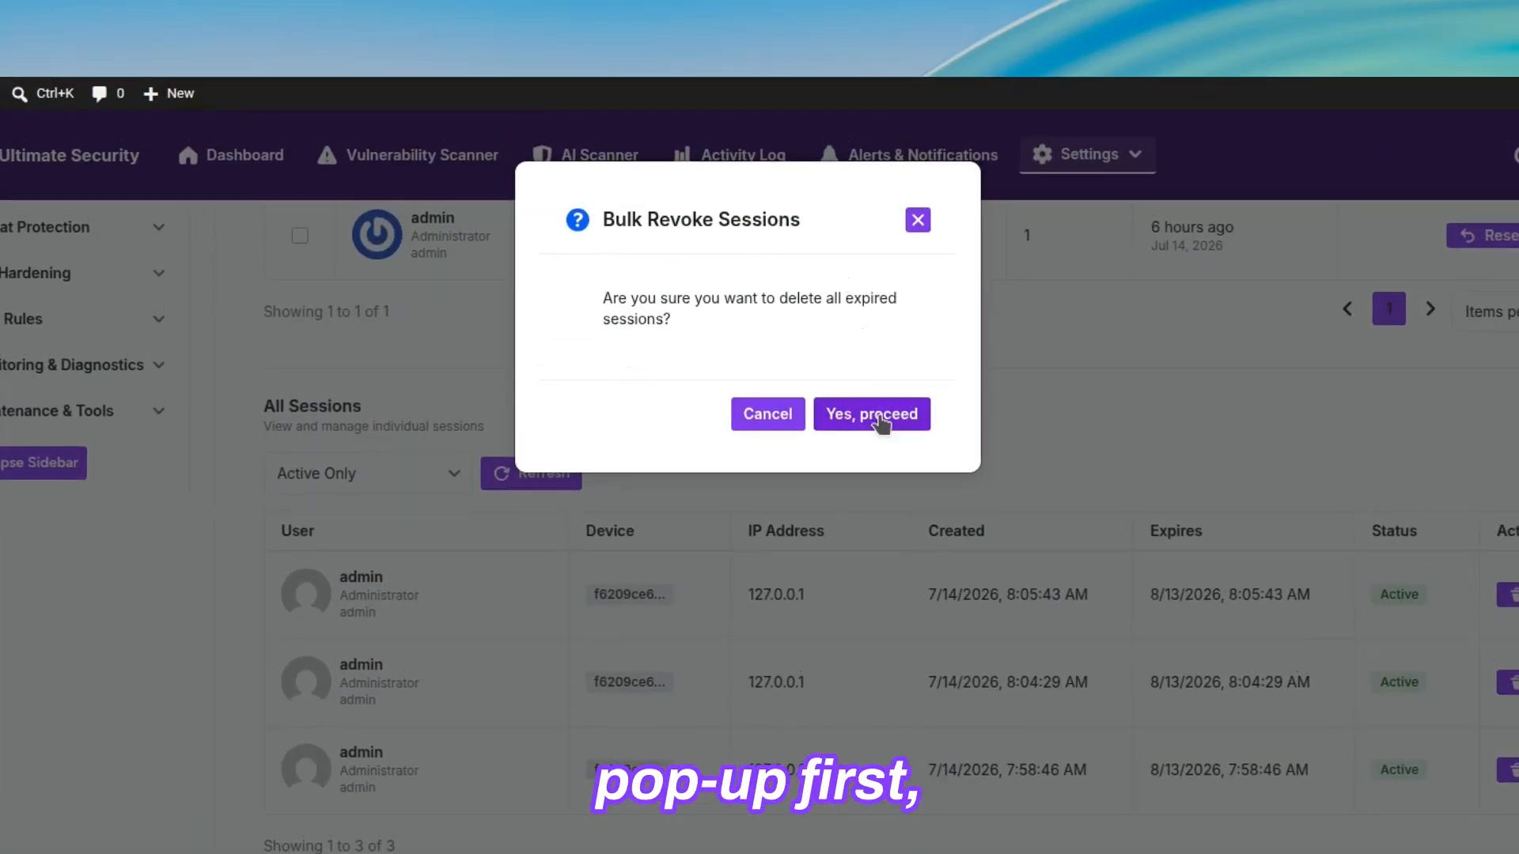
left_click(748, 409)
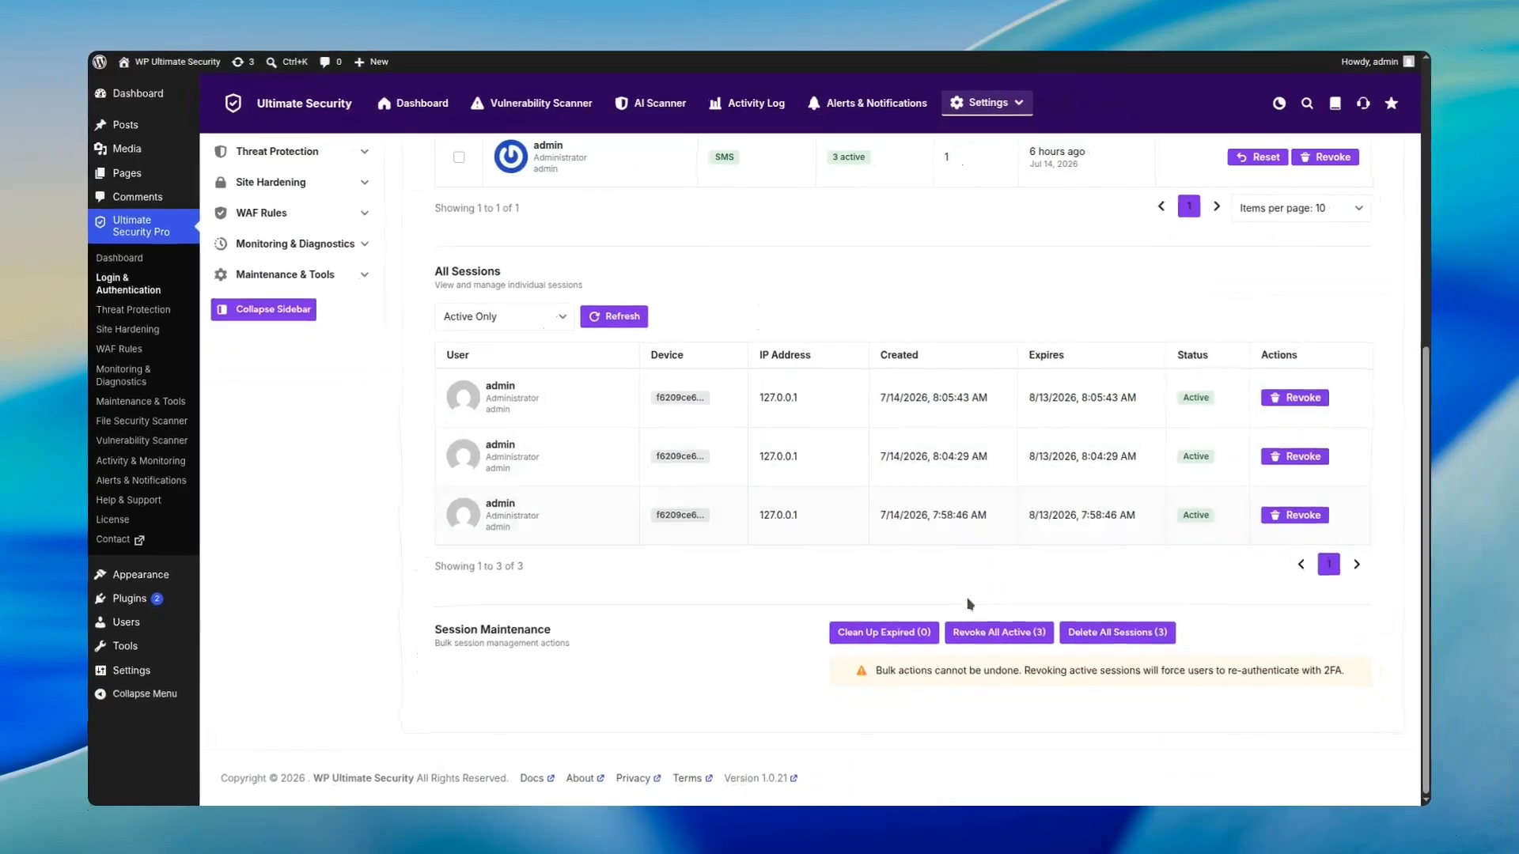
Step: Open the Trusted Devices page of the Two-Factor Authentication settings and enable trusted devices
scroll(1129, 639, "up", 6)
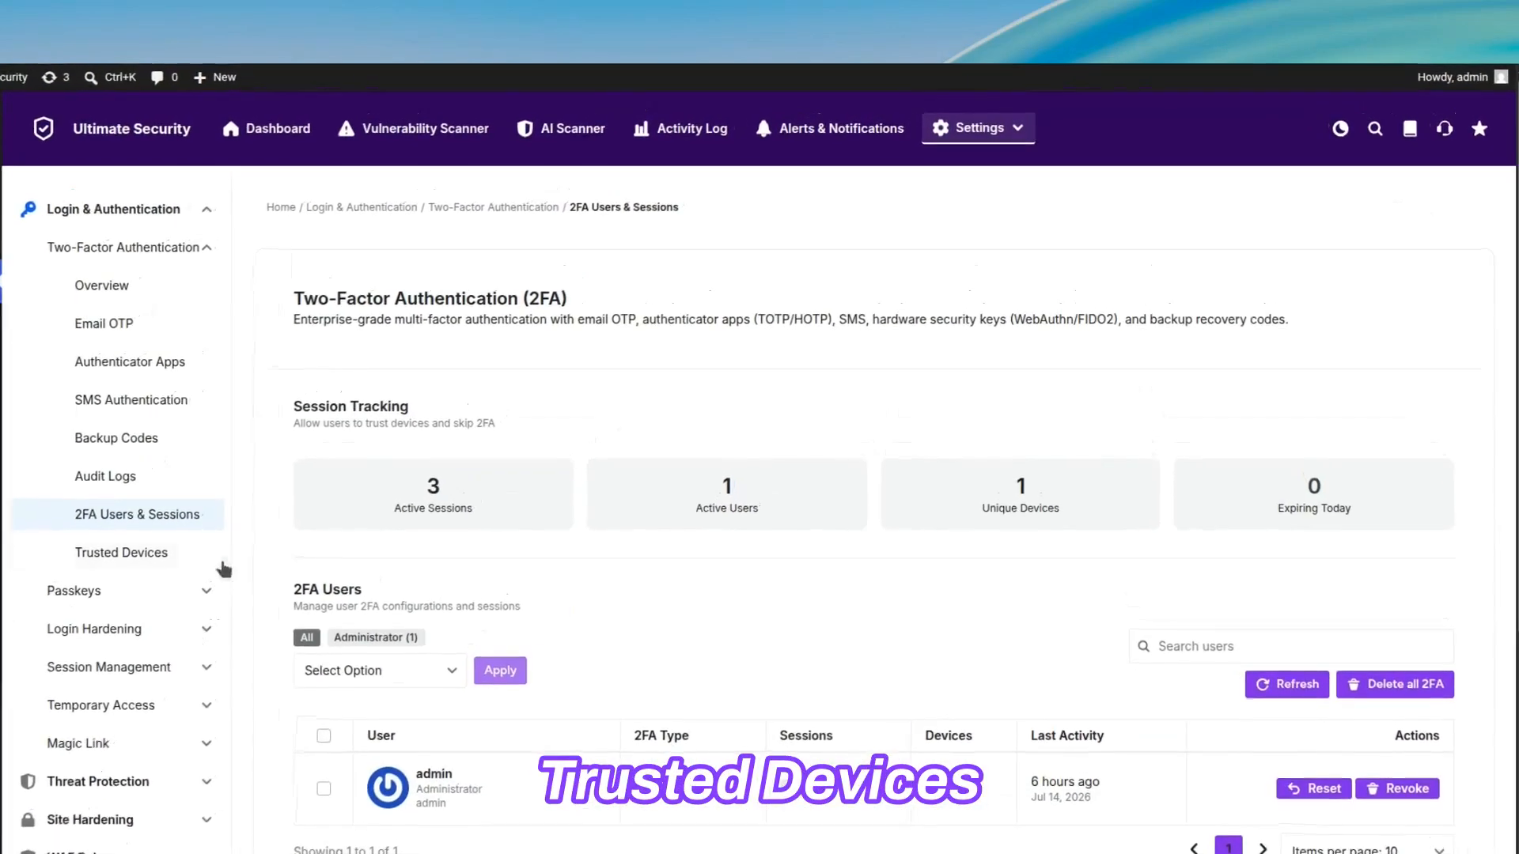
left_click(345, 448)
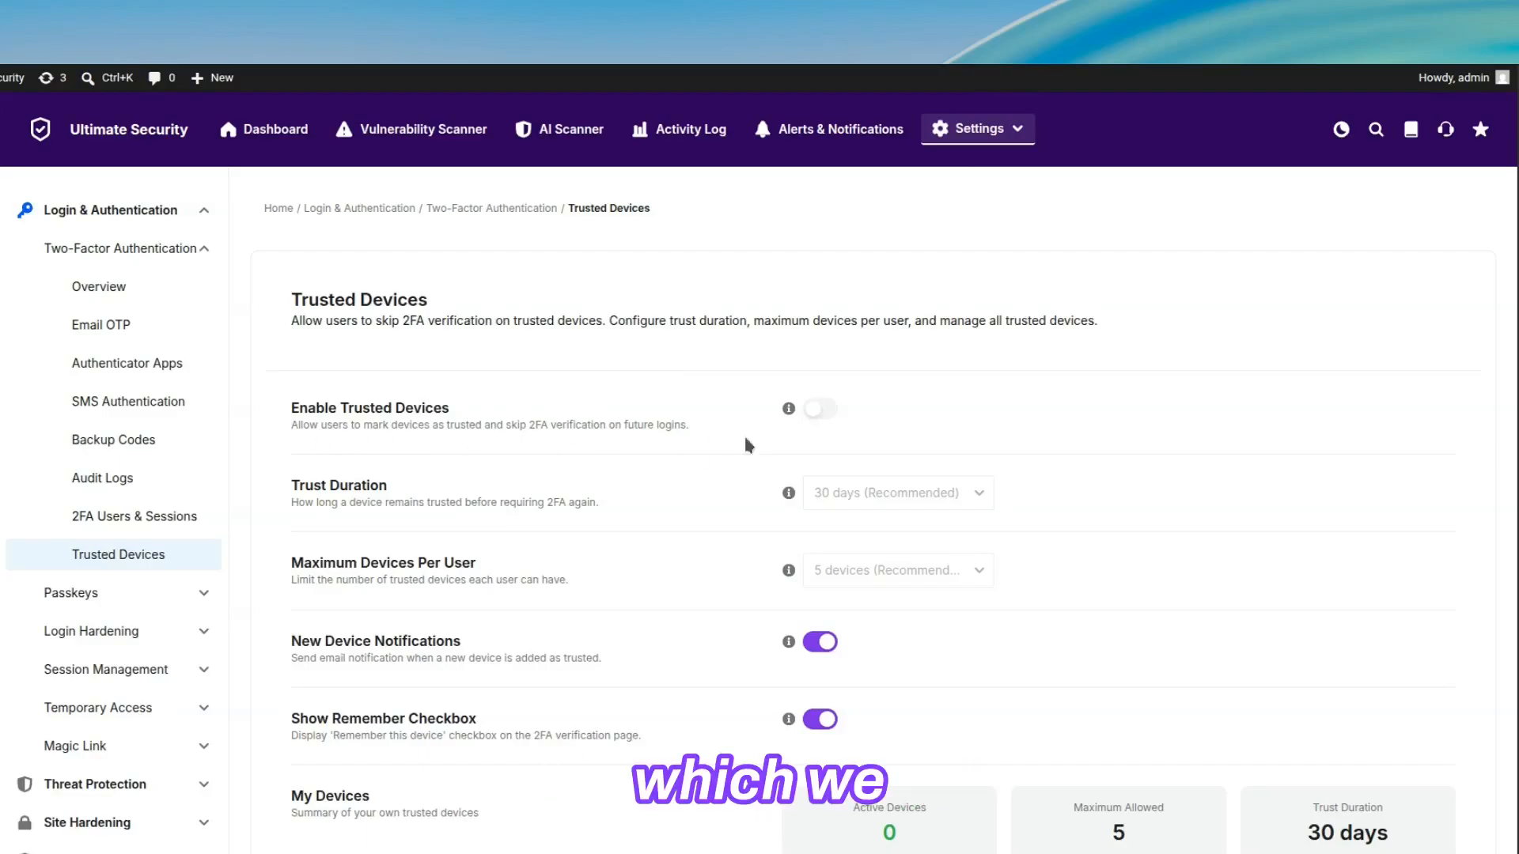
left_click(821, 409)
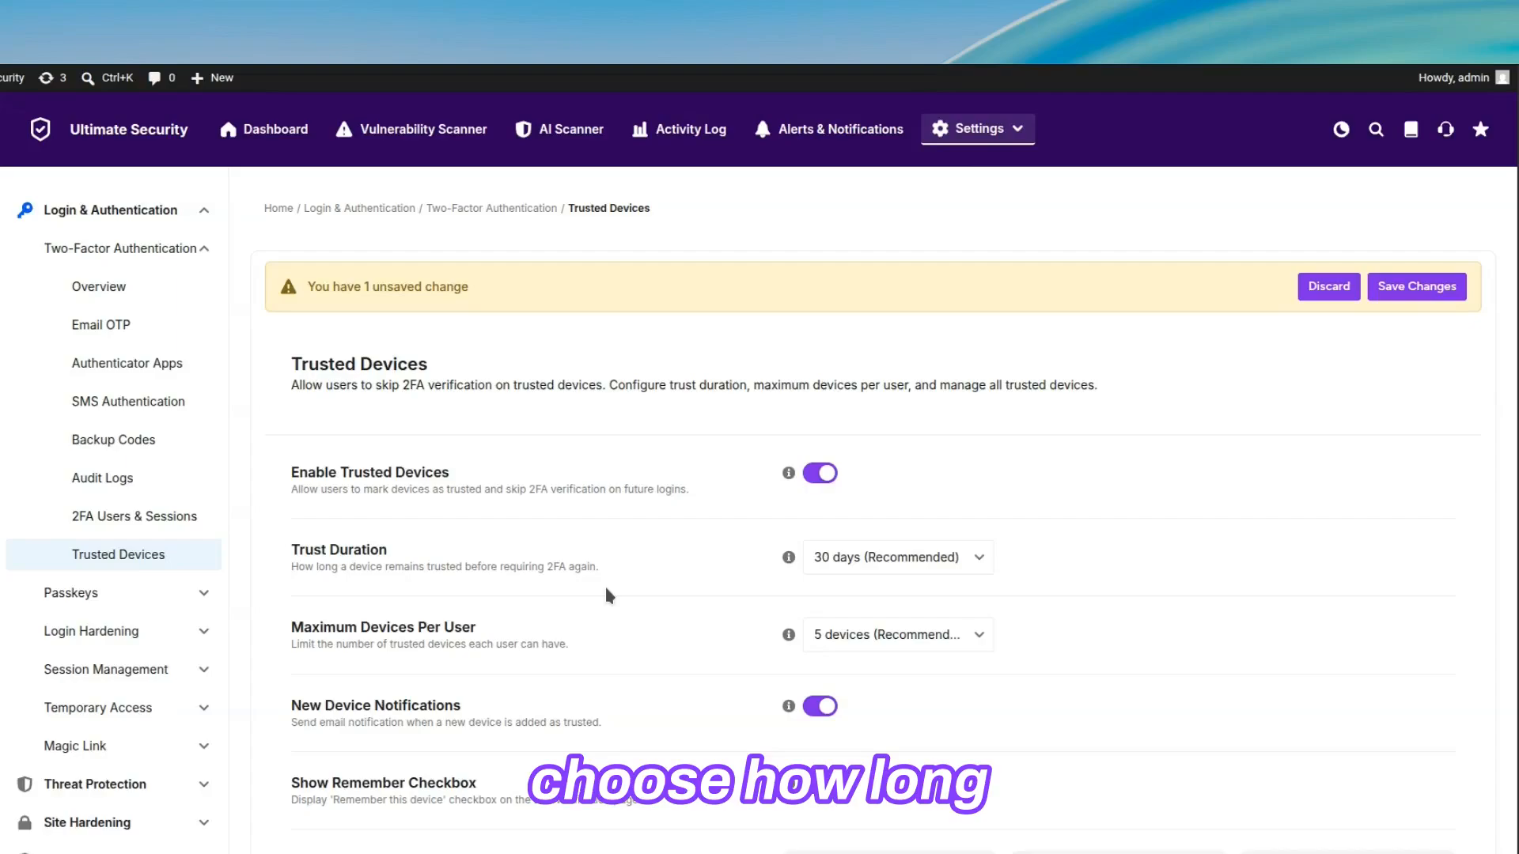
Step: Keep the trust duration at 30 days (Recommended) and set the maximum devices per user to 3 devices
left_click(965, 566)
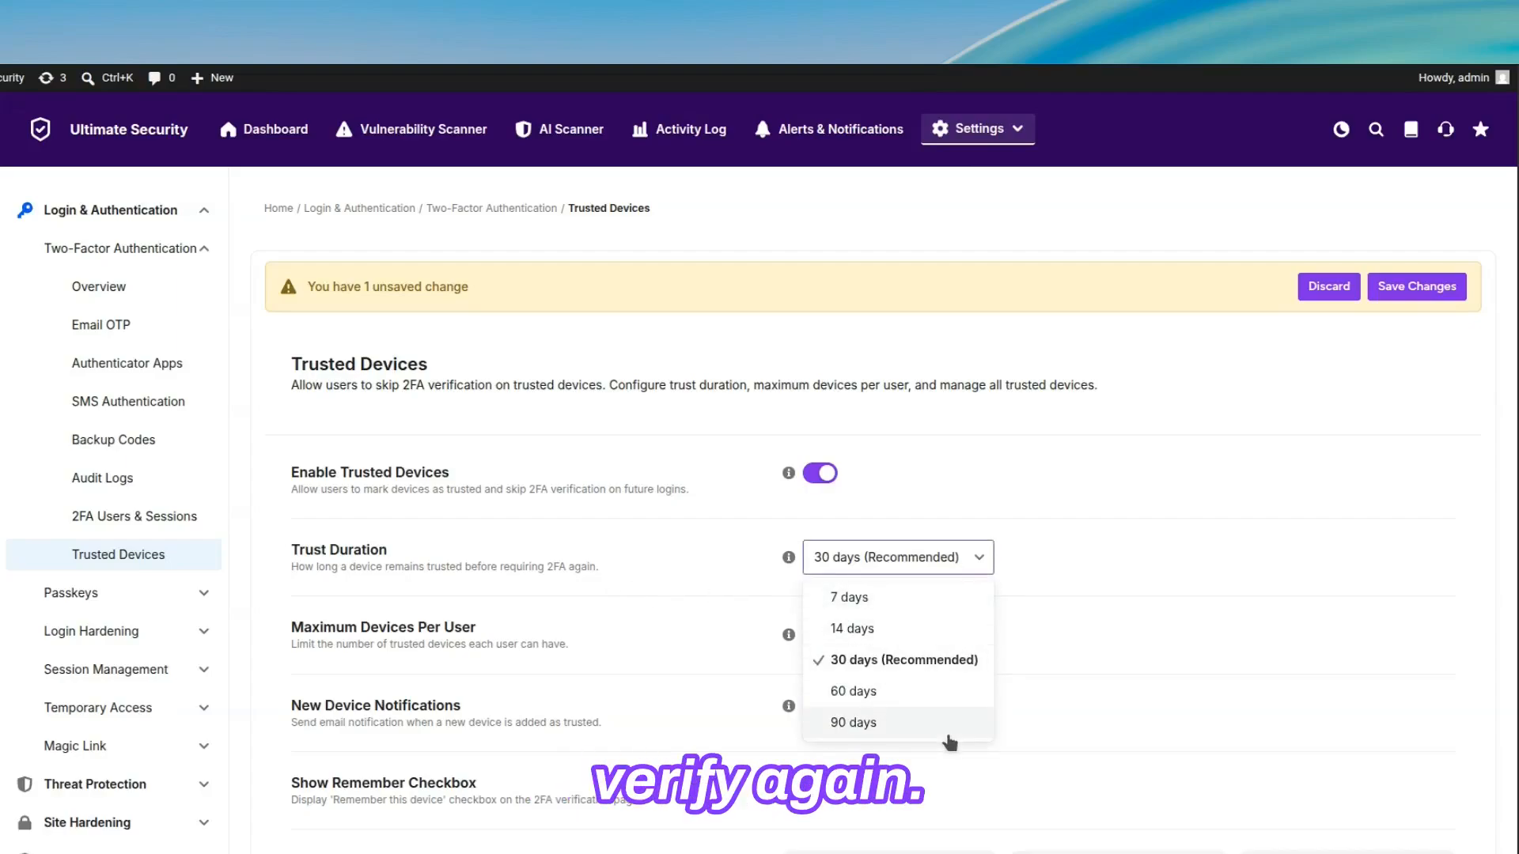
left_click(957, 660)
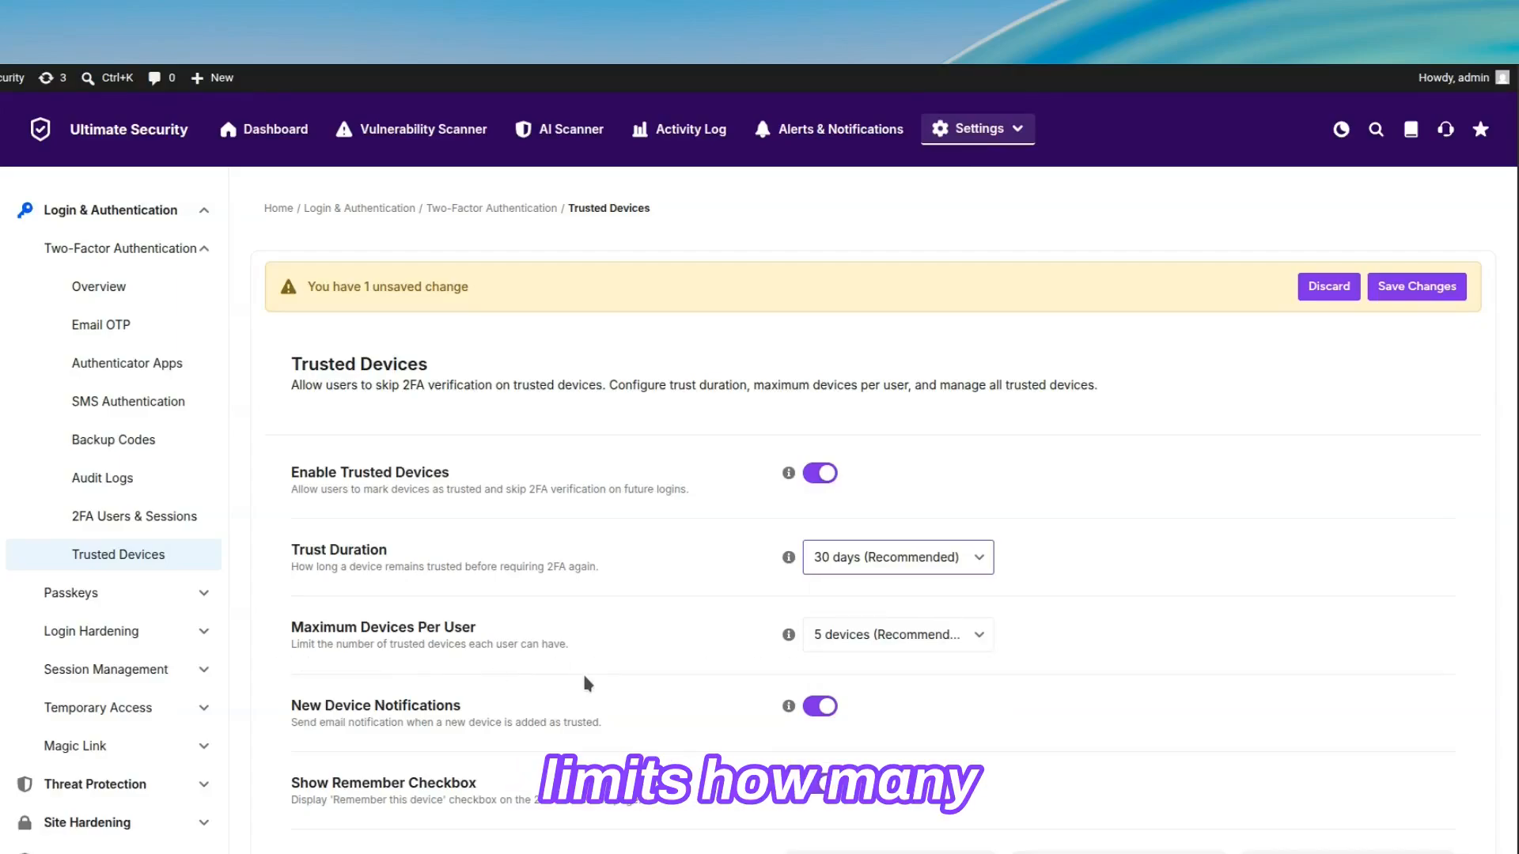
left_click(946, 637)
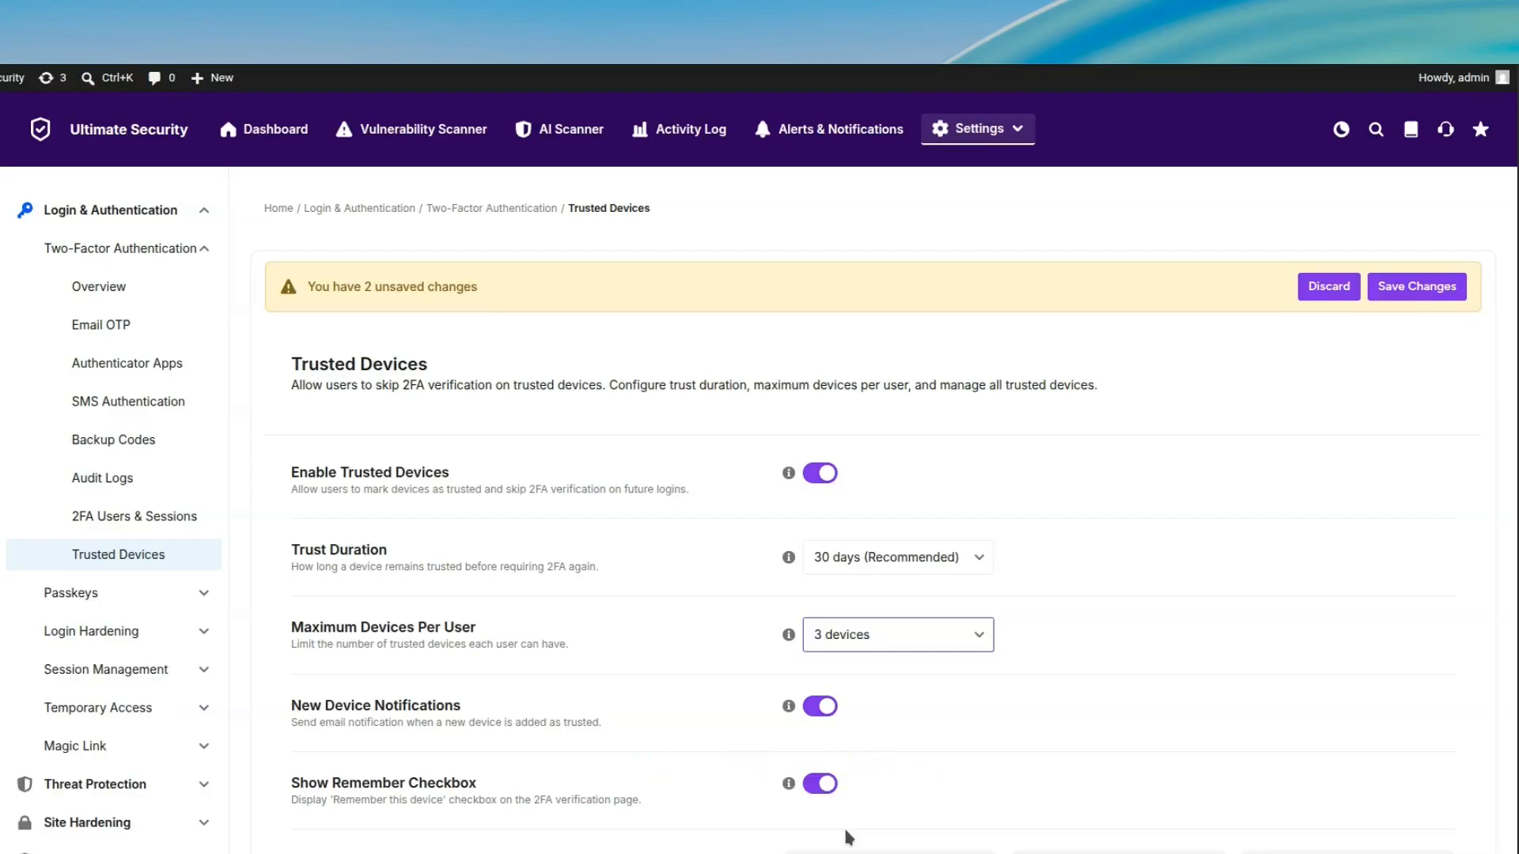
Step: Refresh the Your Devices list, review the rest of the Trusted Devices page and save the changes
scroll(848, 836, "down", 7)
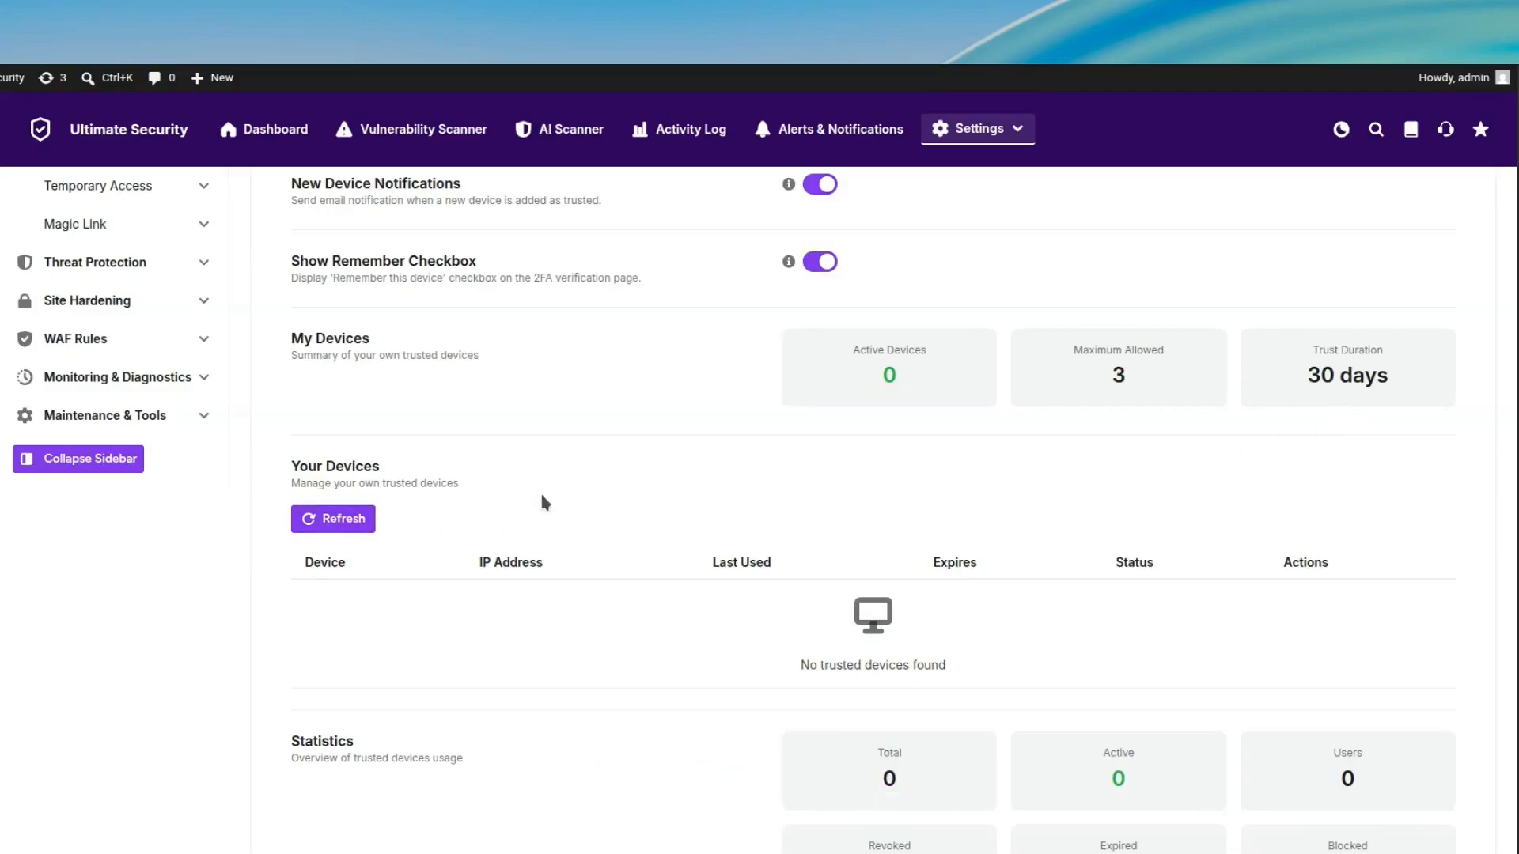
left_click(356, 524)
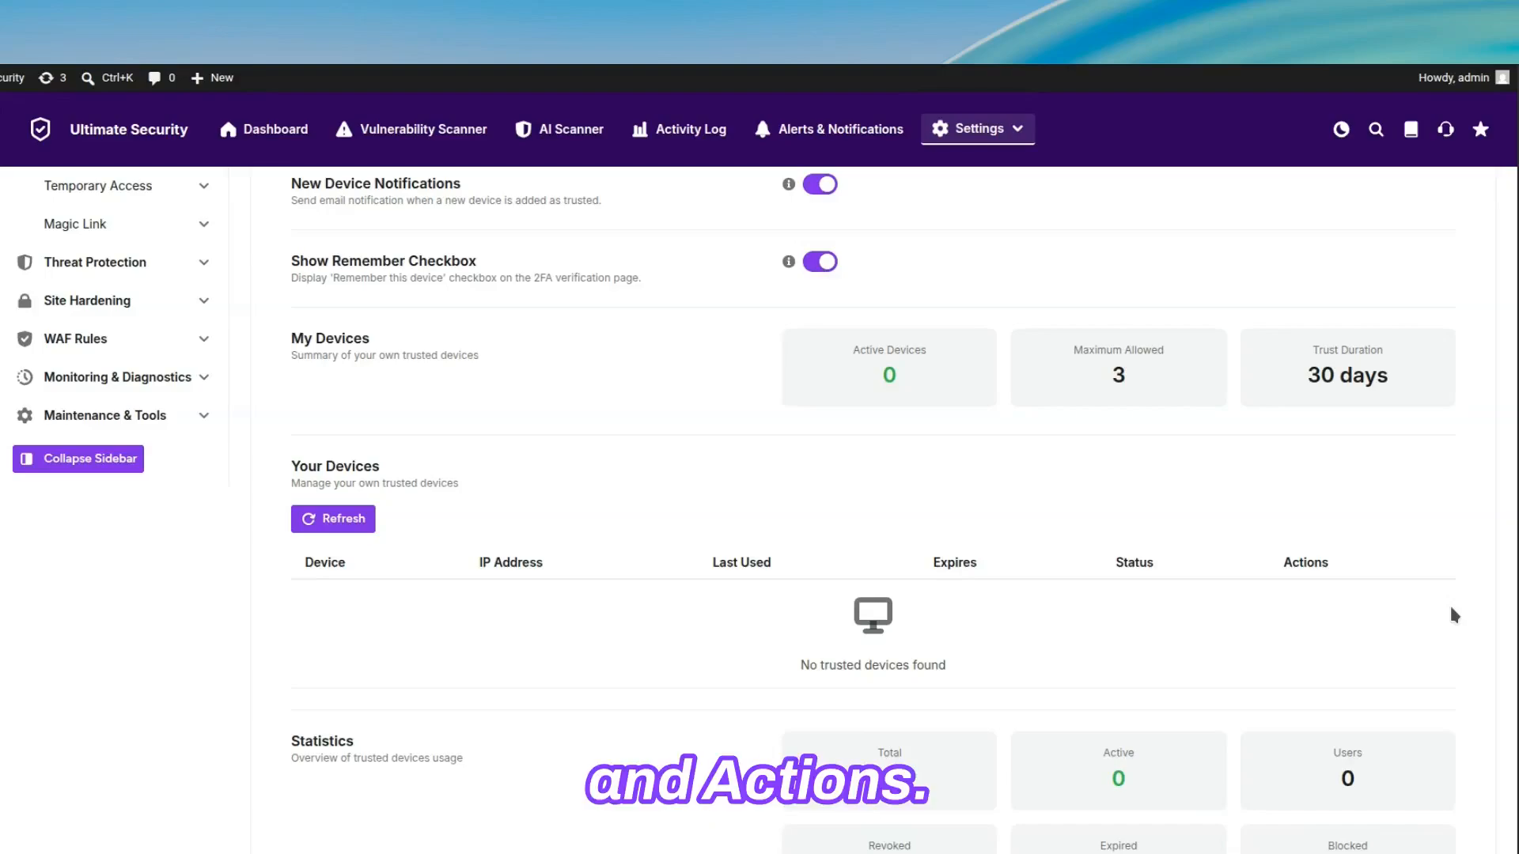
scroll(1451, 609, "down", 6)
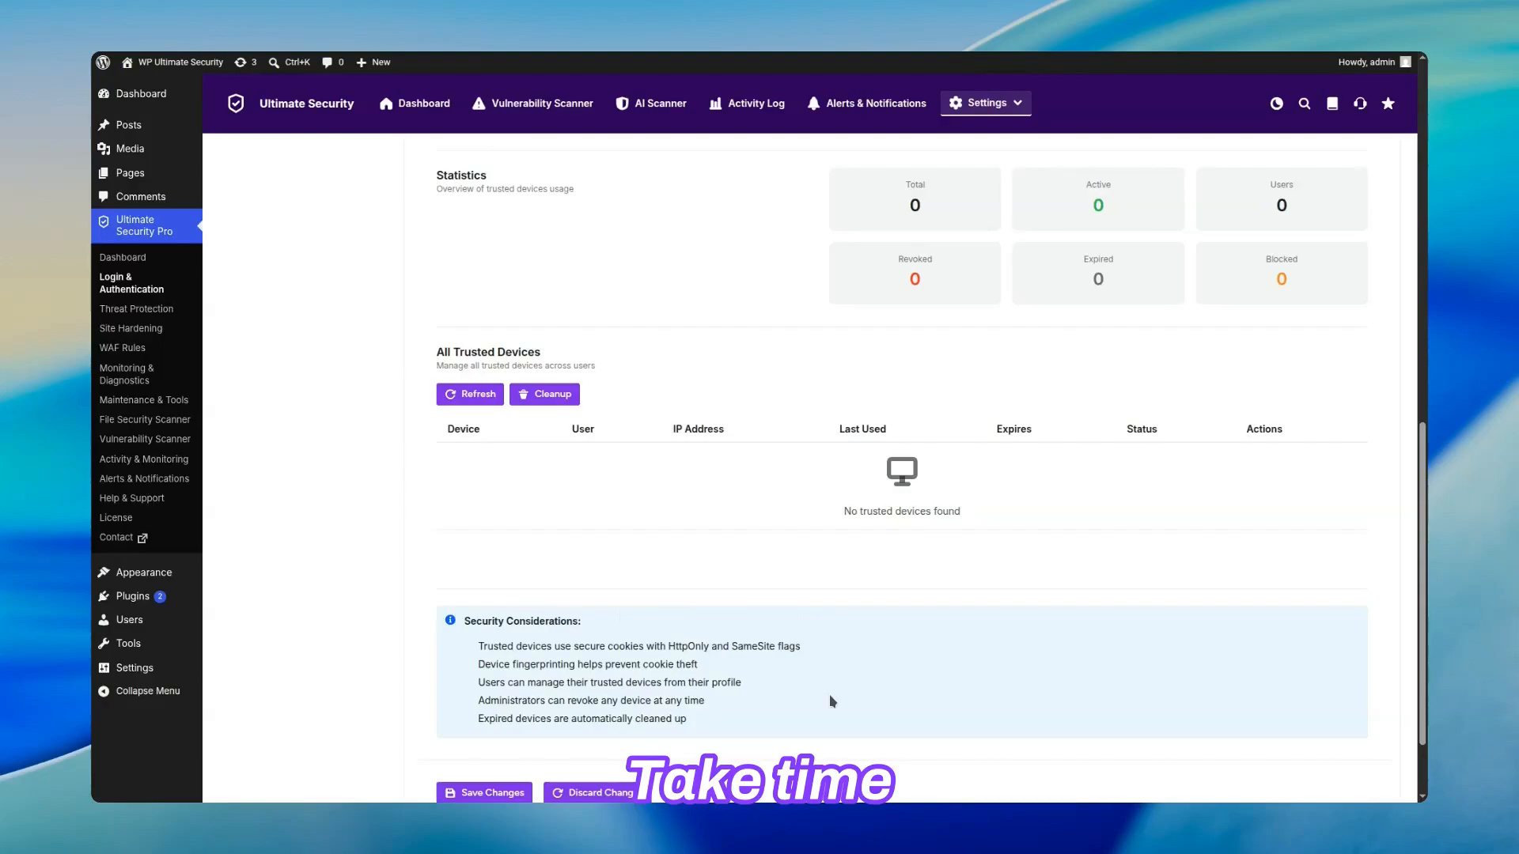
scroll(828, 694, "up", 15)
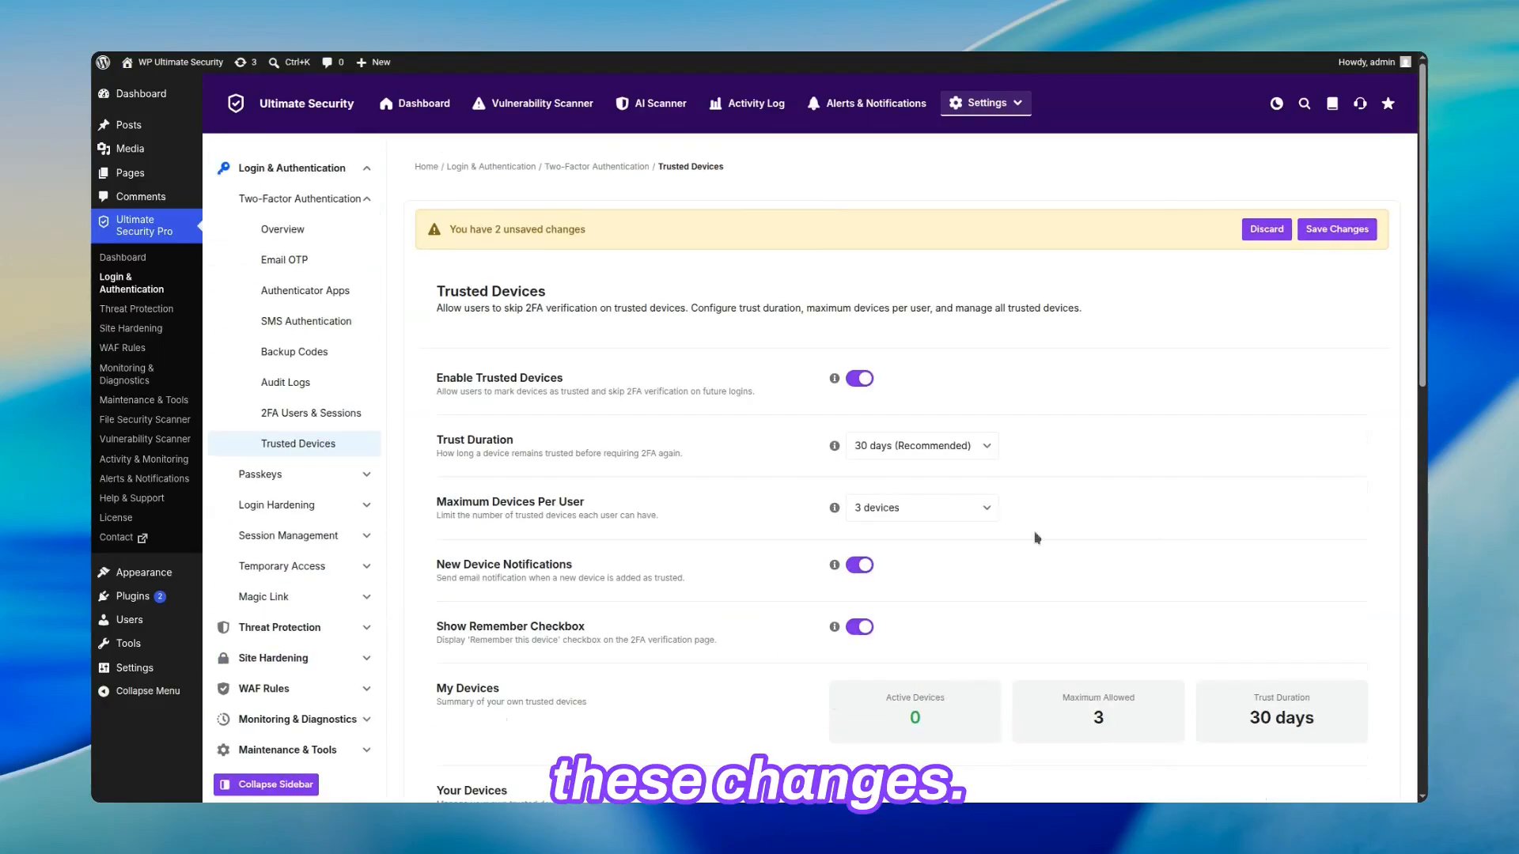
left_click(1341, 229)
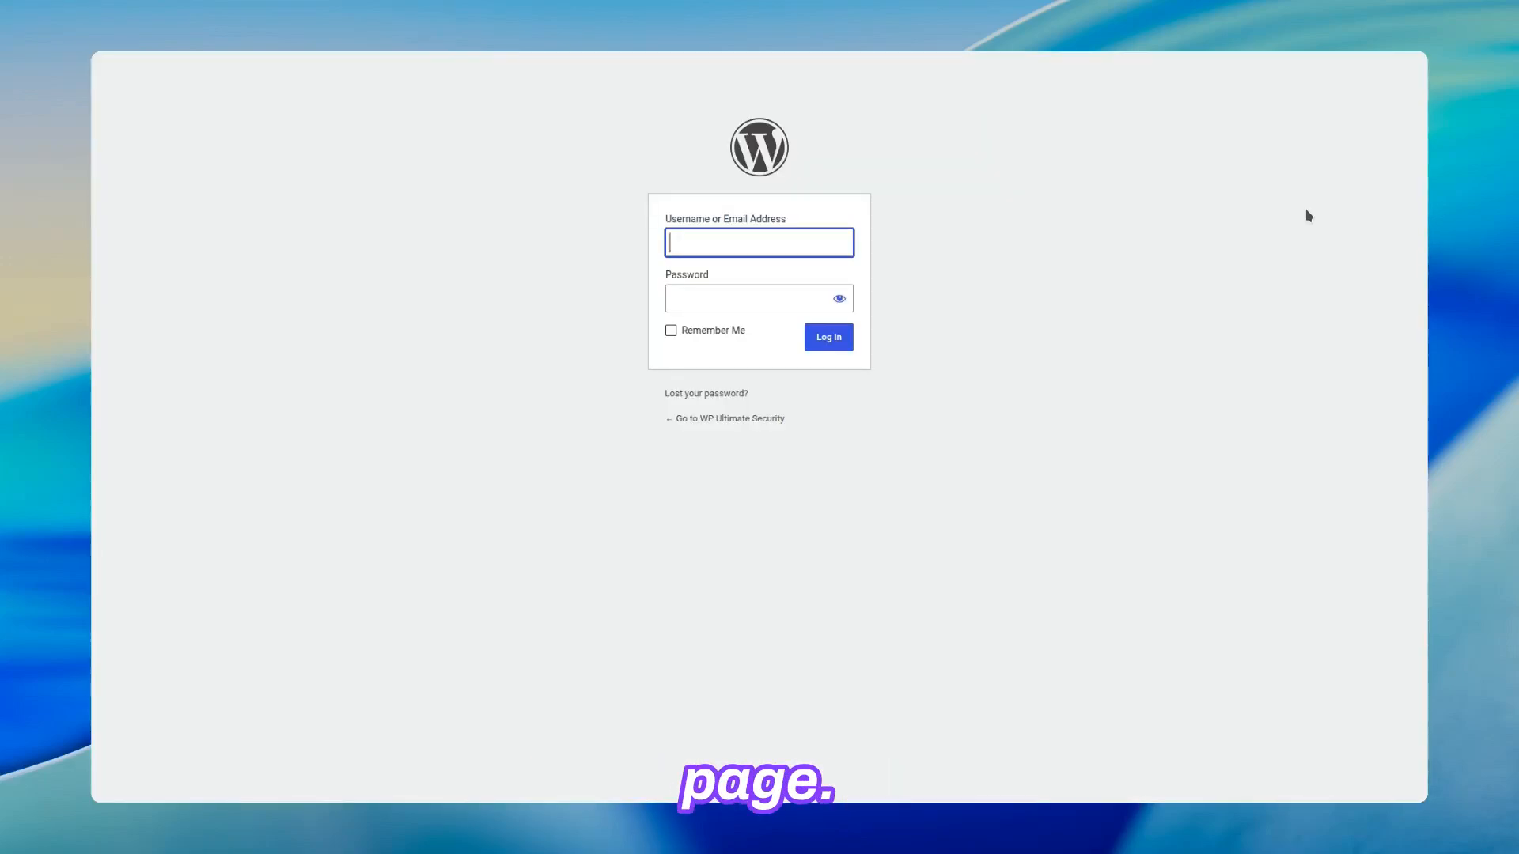
Step: Log in from the WordPress login page with the administrator's username and account password
type("admin")
key("Tab")
type("•••••")
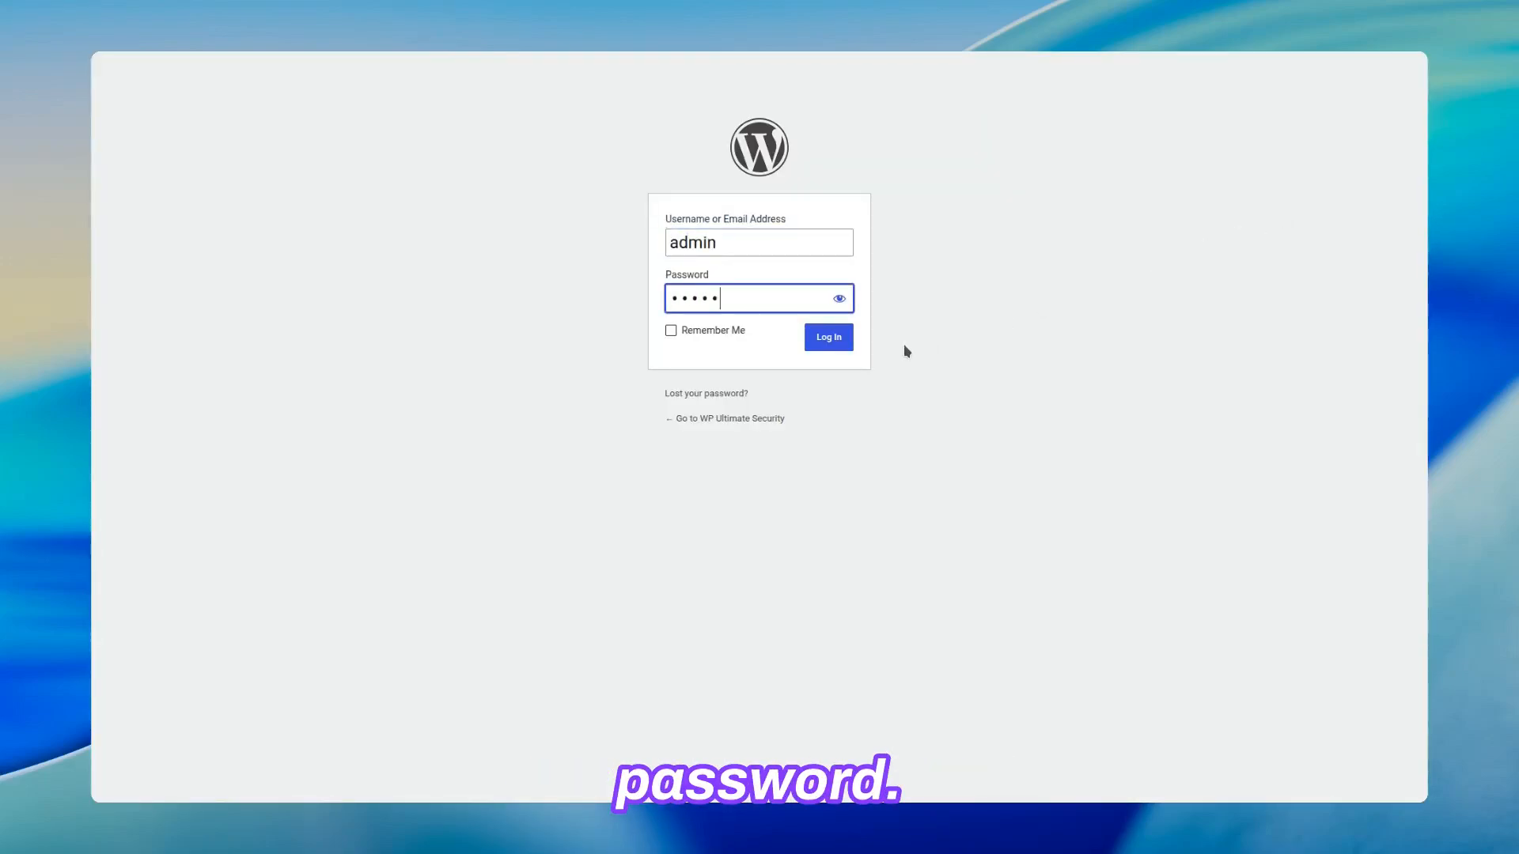
left_click(826, 345)
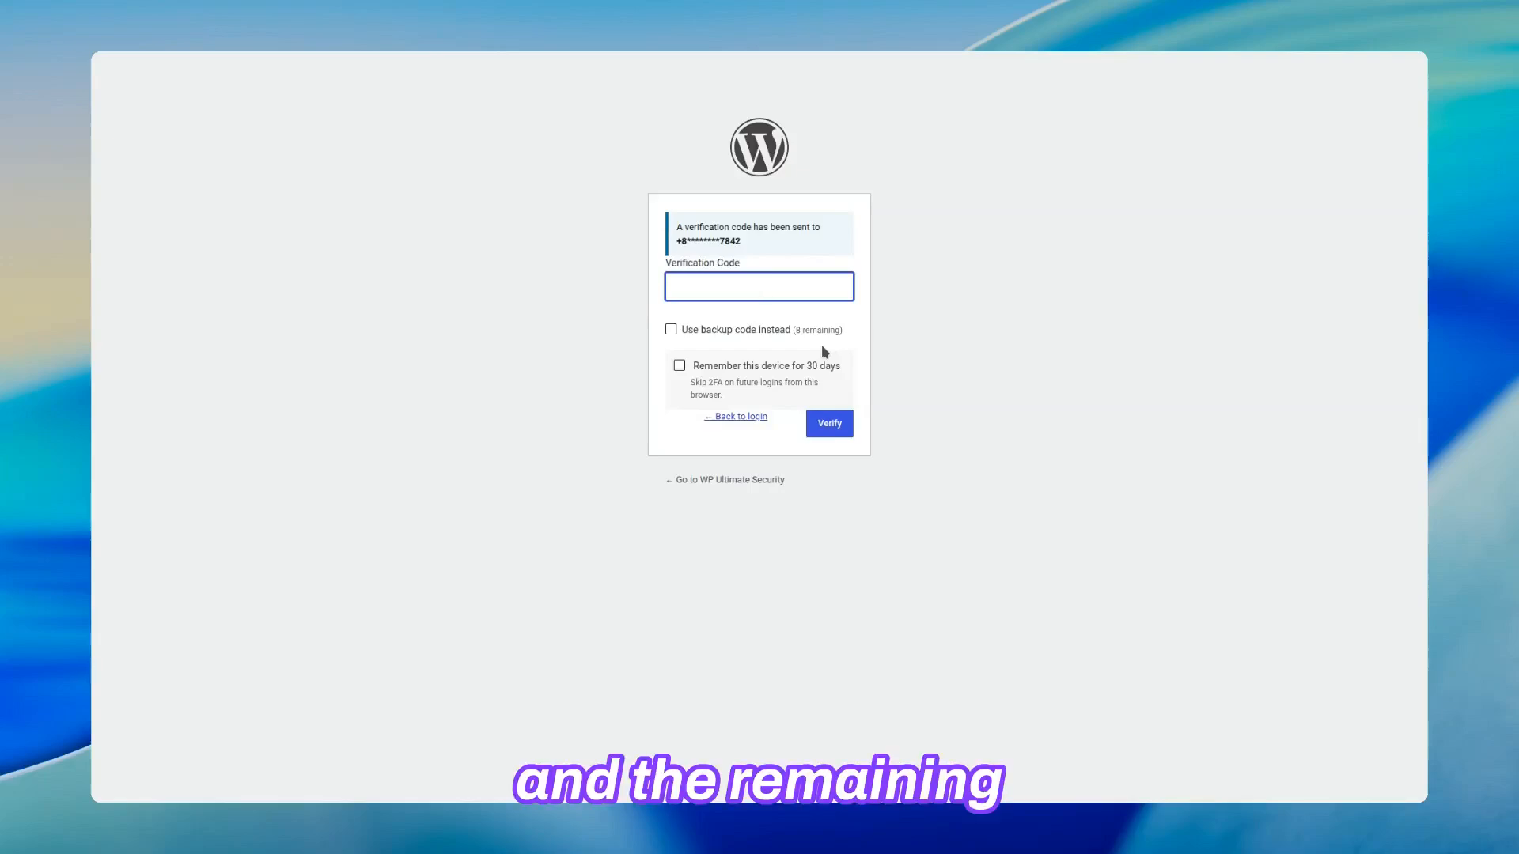
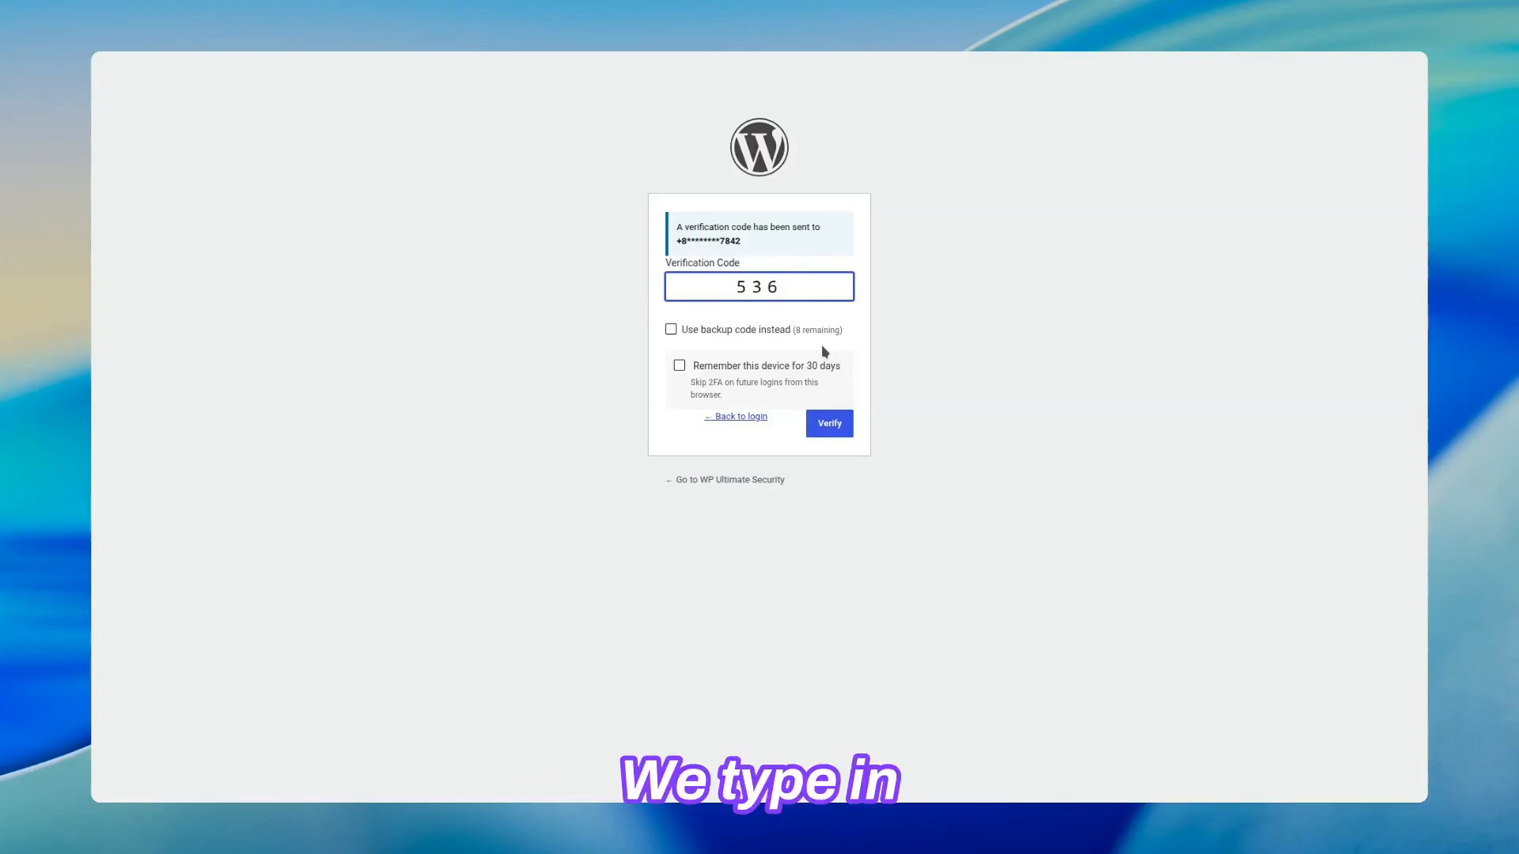
Step: Enter the SMS verification code, choose to remember this device for 30 days and verify the login
left_click(678, 366)
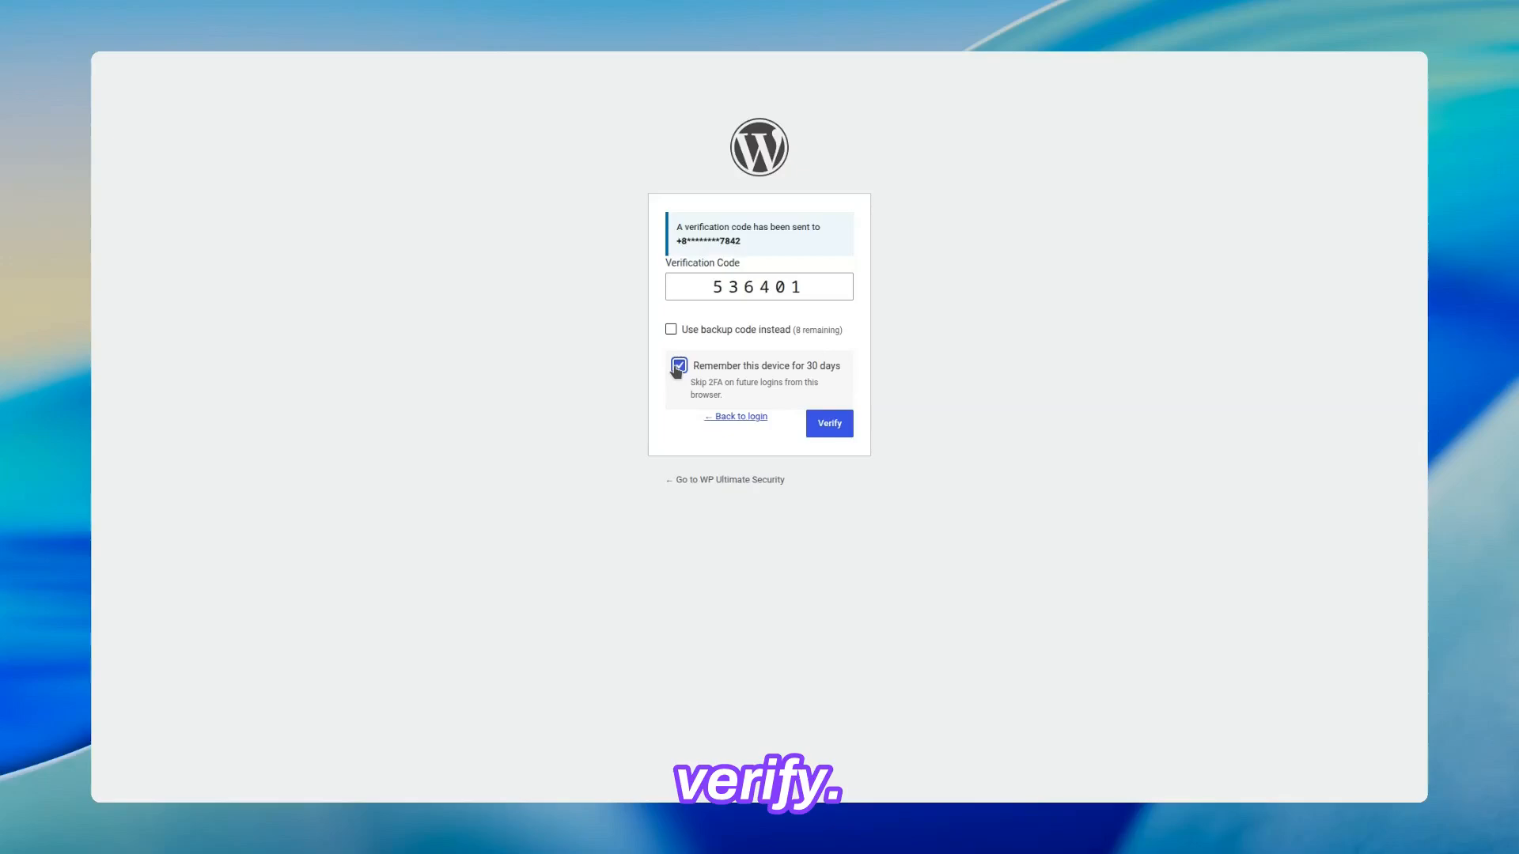
left_click(824, 423)
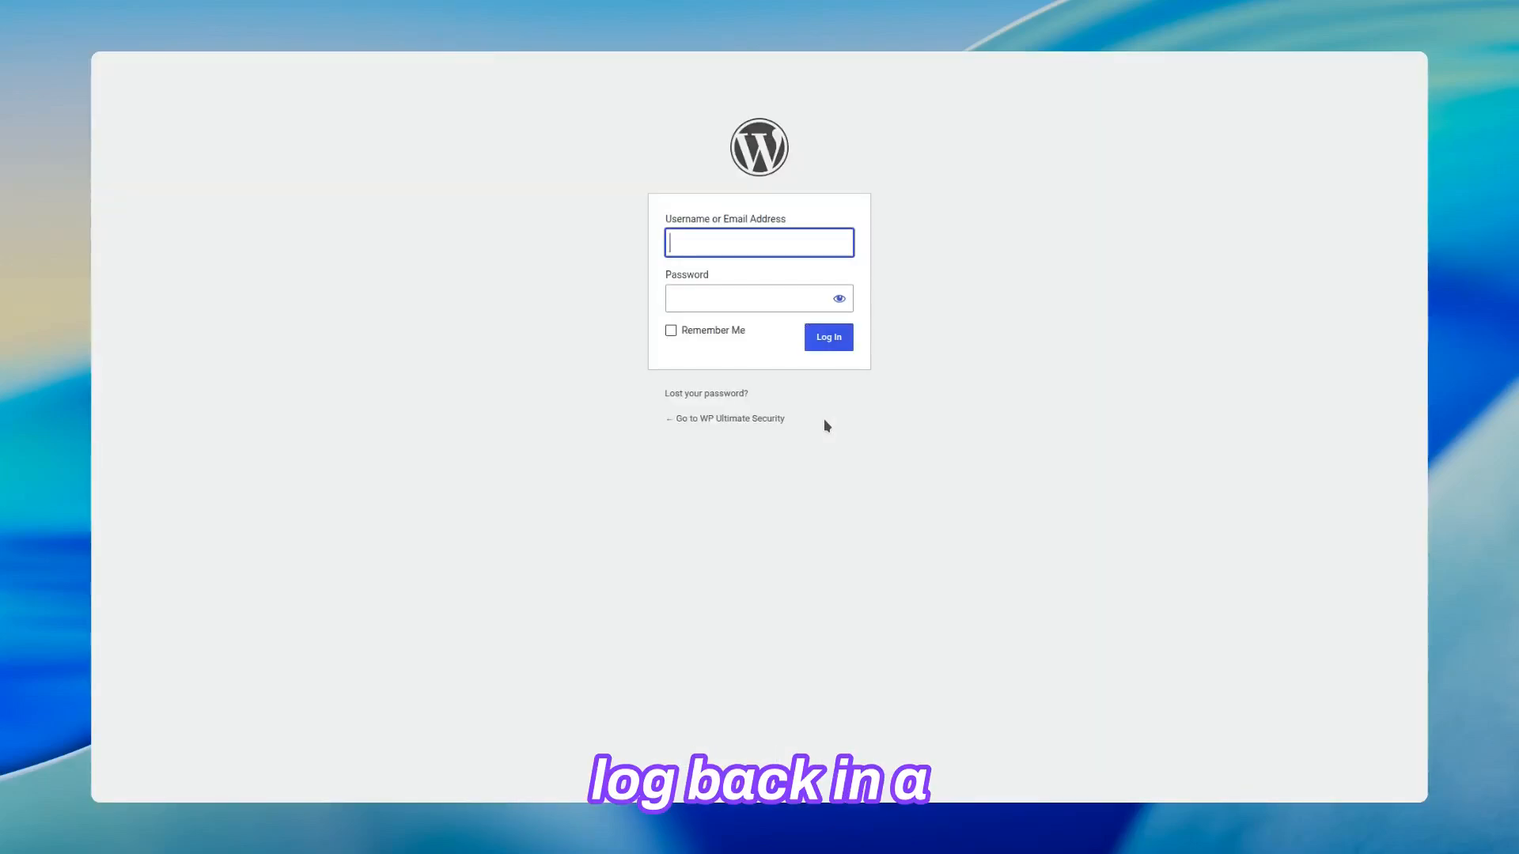
Step: Log in a second time from a fresh WordPress login page with the administrator's username and account password
type("admin")
key("Tab")
type("•••")
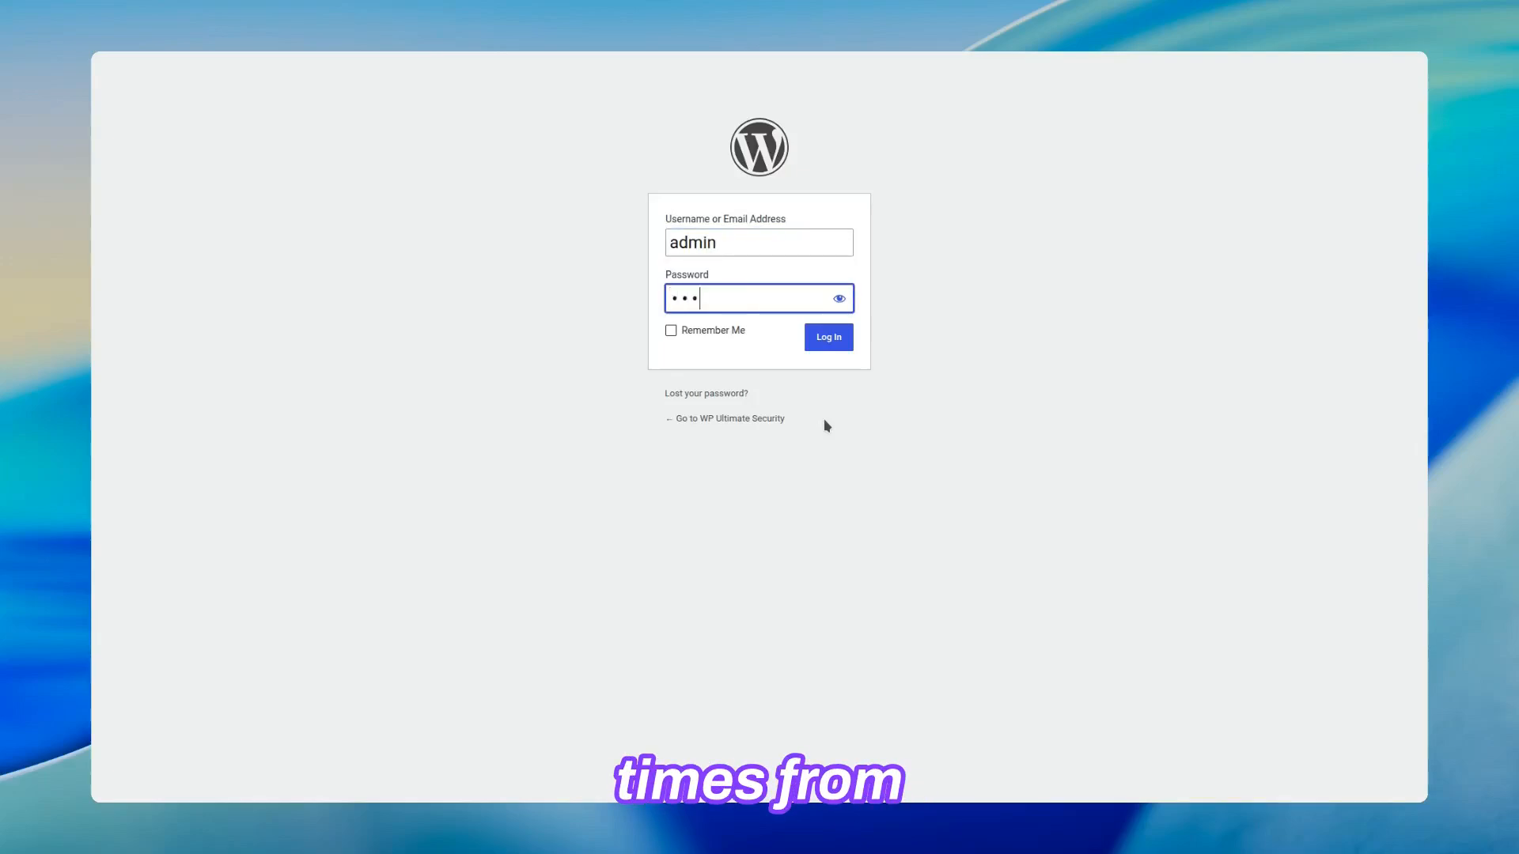
type("••")
left_click(828, 338)
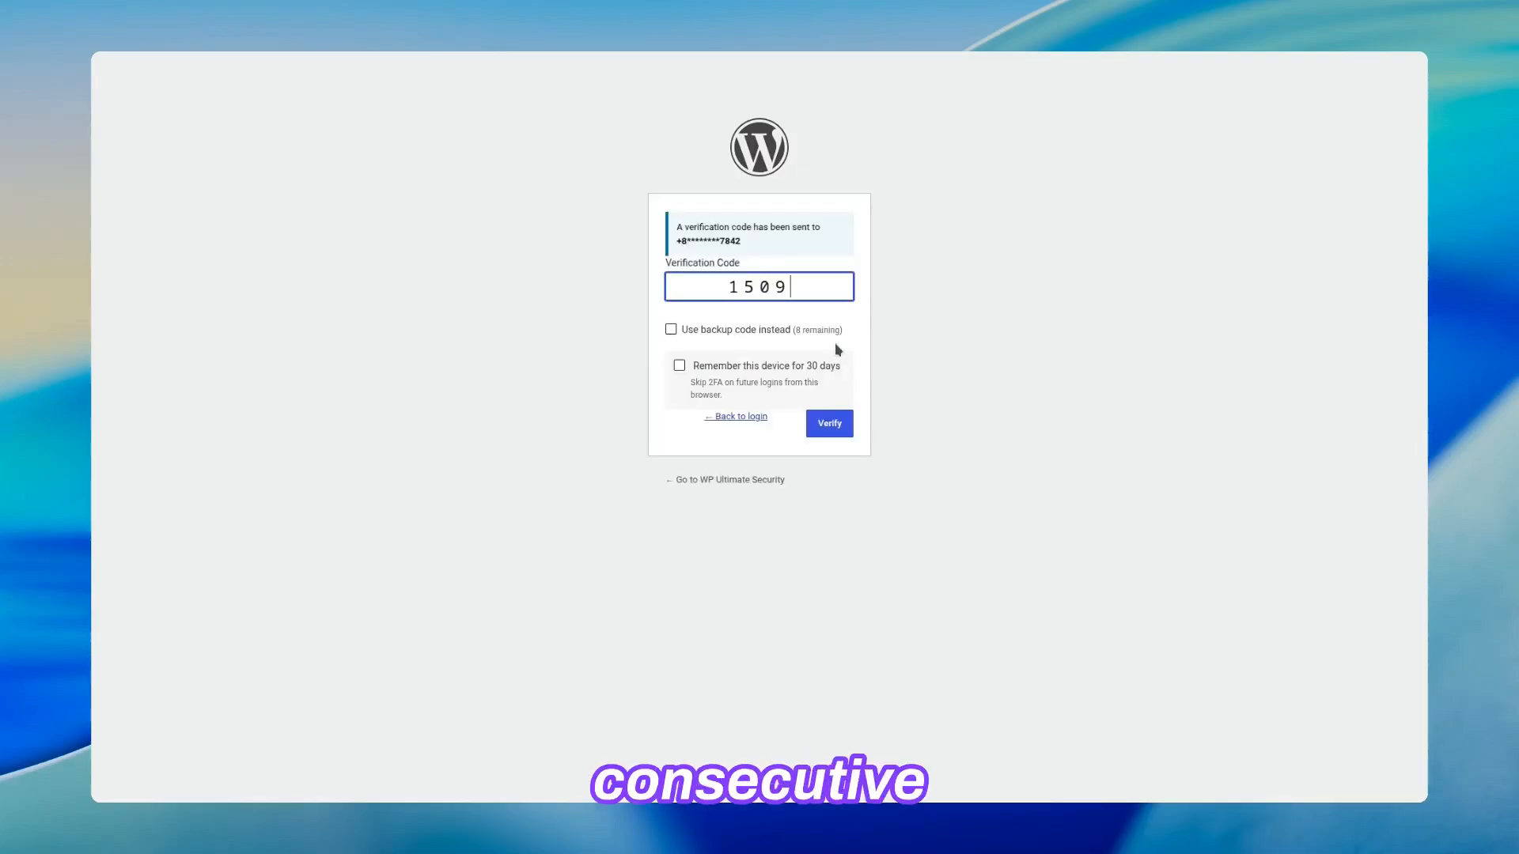
Step: Complete the second login with its SMS verification code, remembering this device for 30 days as well
left_click(679, 366)
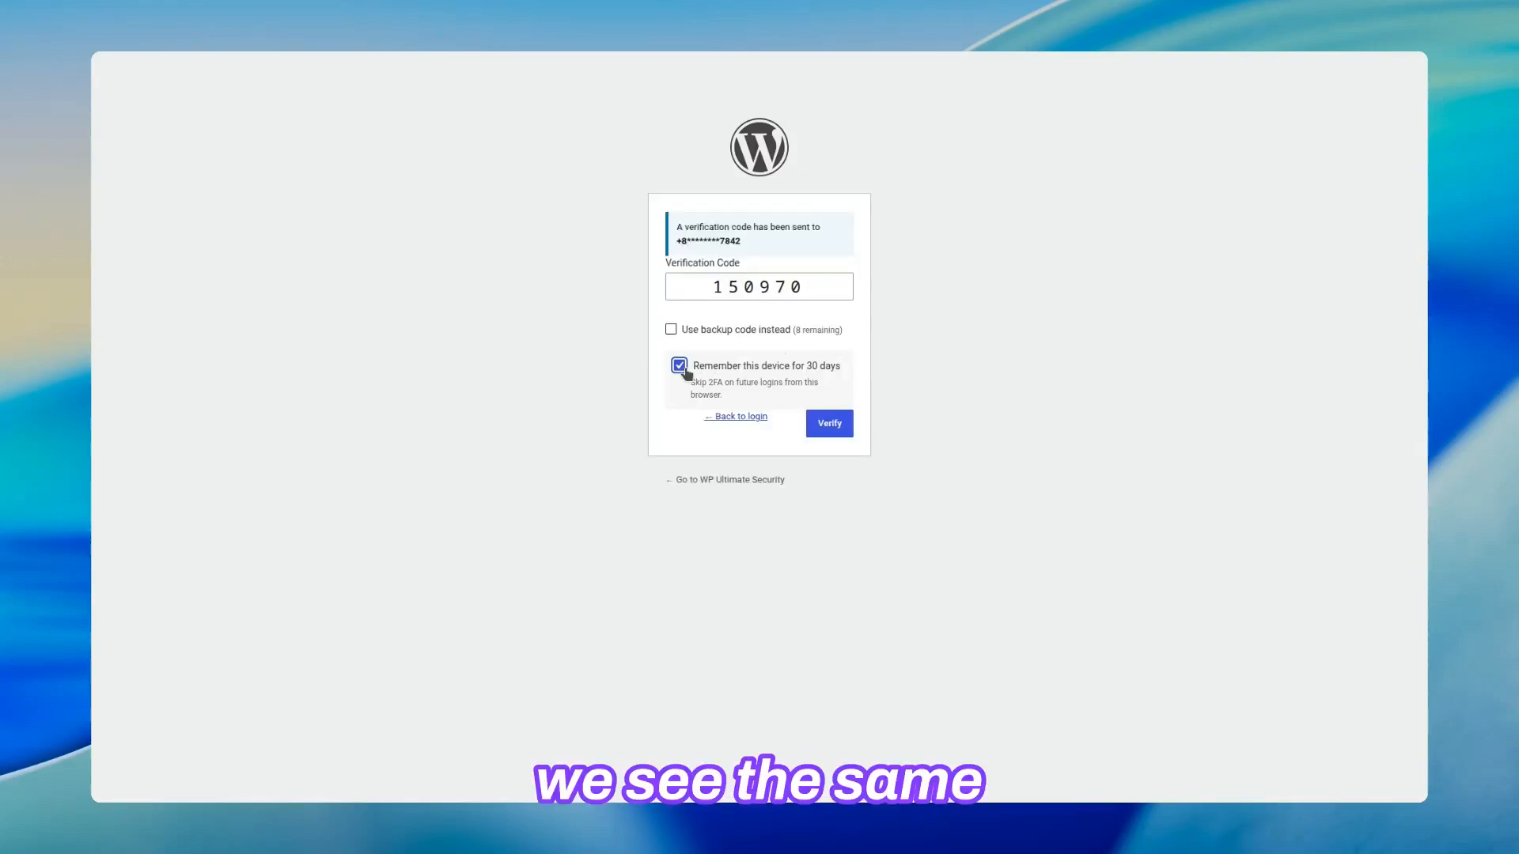
left_click(829, 424)
Step: Log in a third time from the WordPress login page with the administrator's username and account password
type("admin")
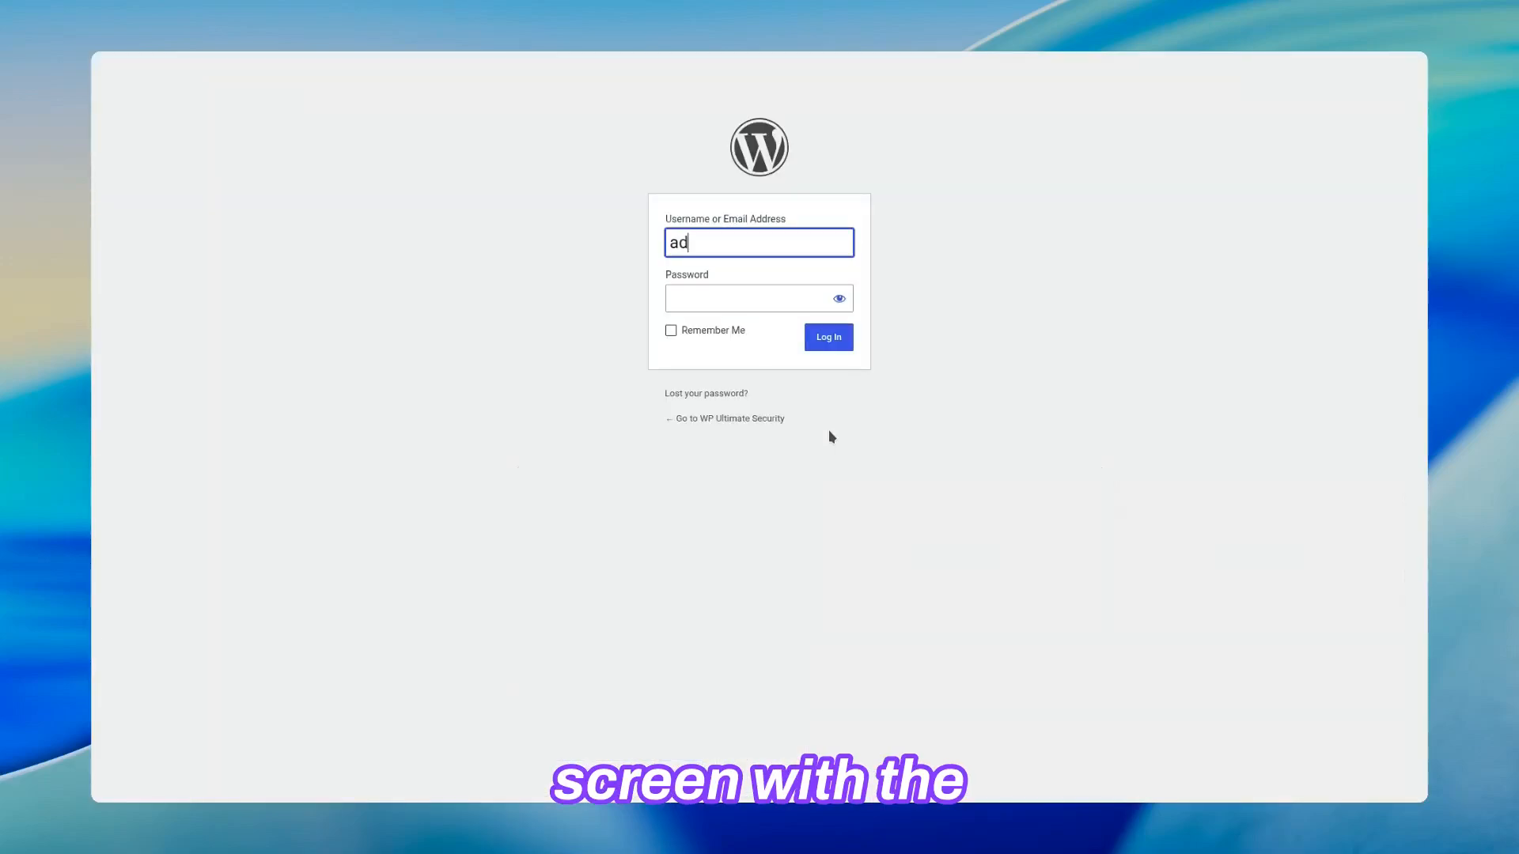
key("Tab")
type("•••")
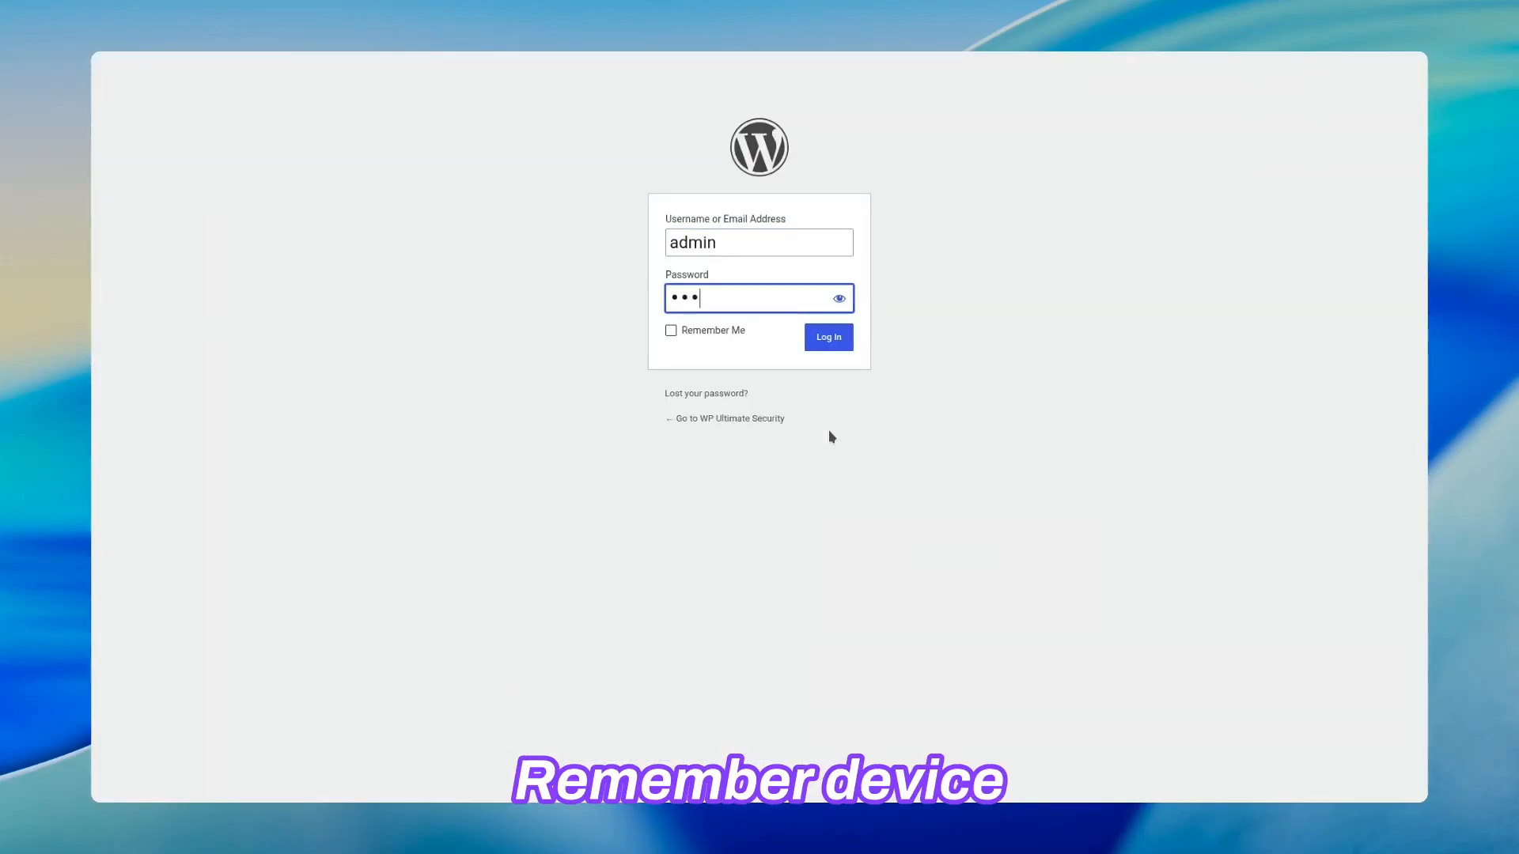
type("••")
left_click(828, 337)
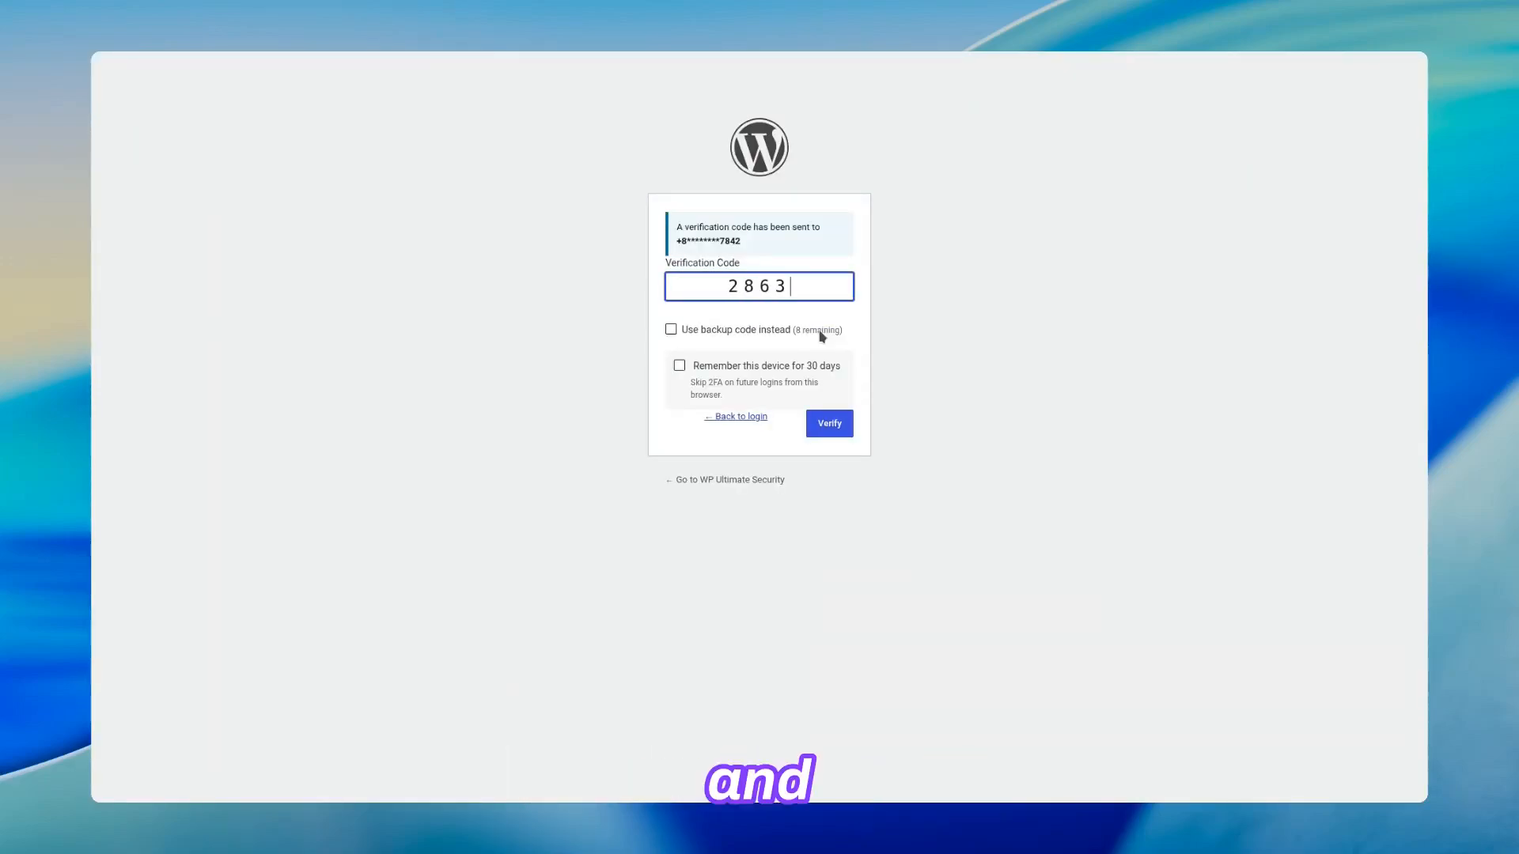
Step: Complete the third login with its SMS verification code and the option to remember this device for 30 days
left_click(679, 365)
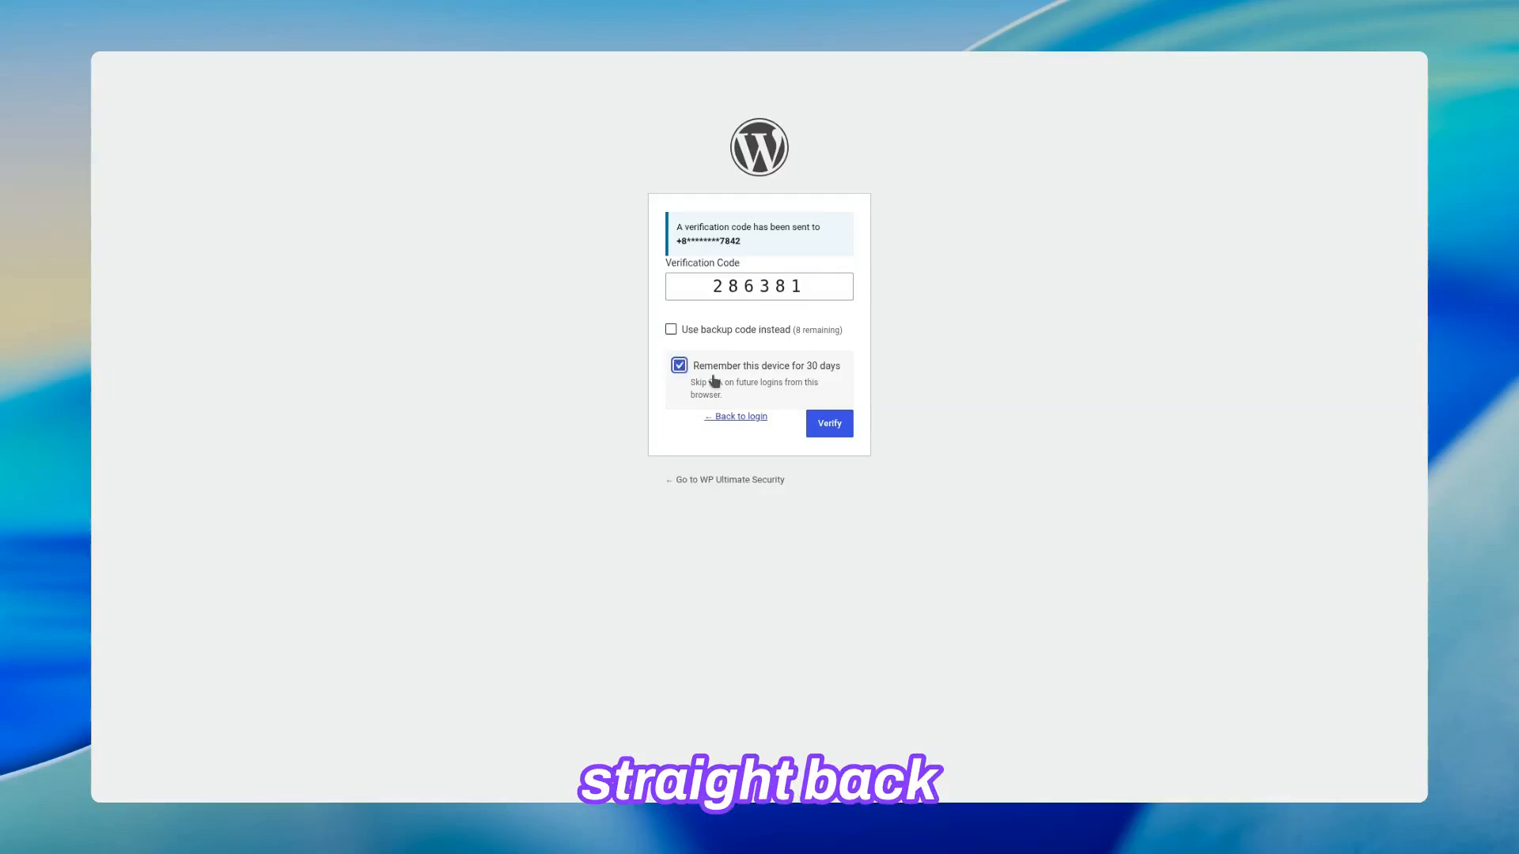
left_click(816, 423)
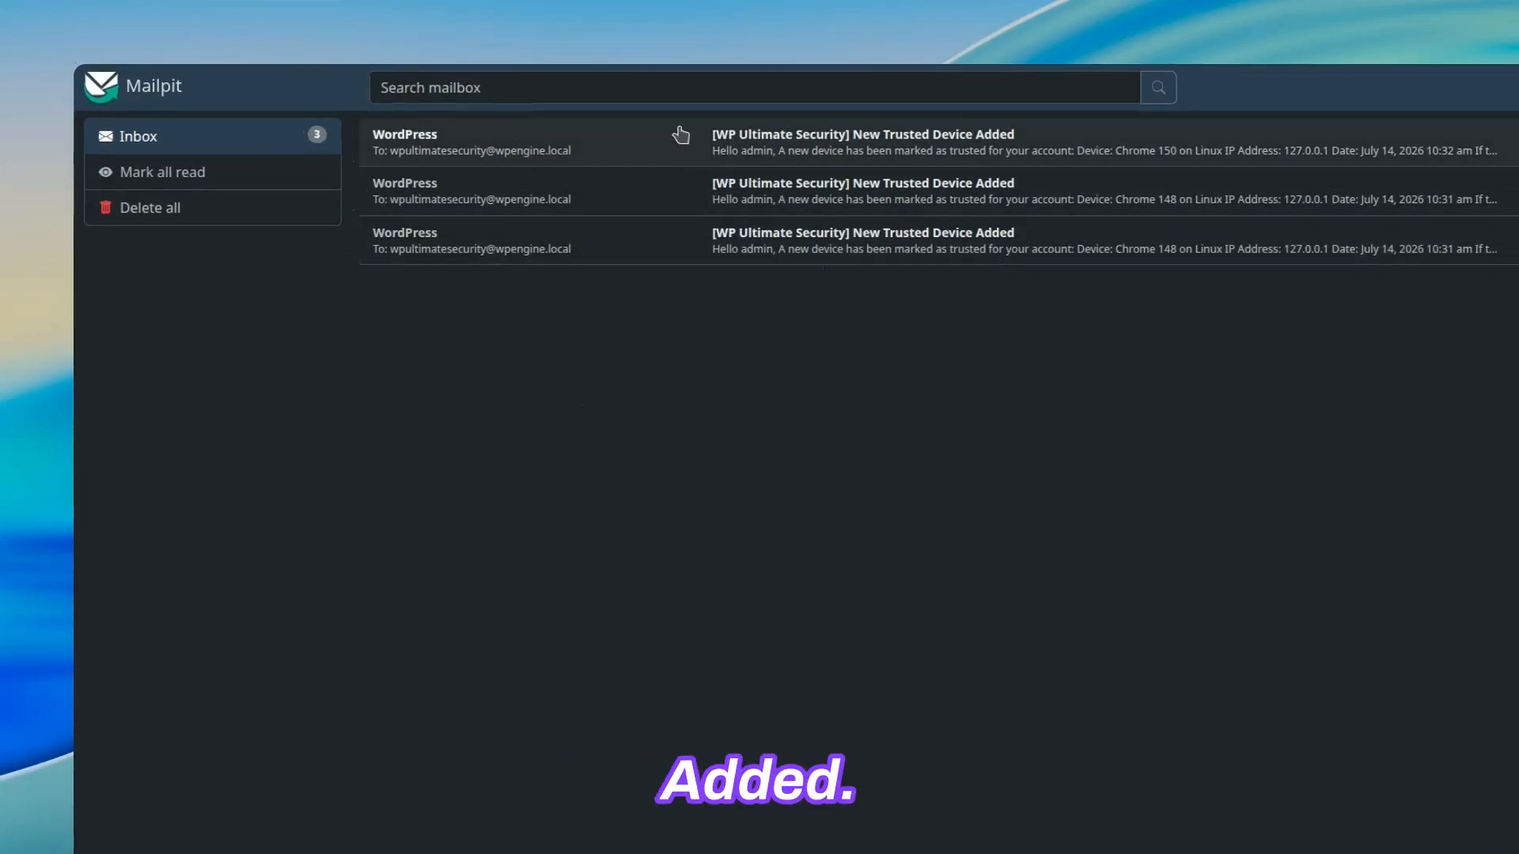
Step: Switch to the Mailpit inbox and open the newest "New Trusted Device Added" notification email
left_click(739, 146)
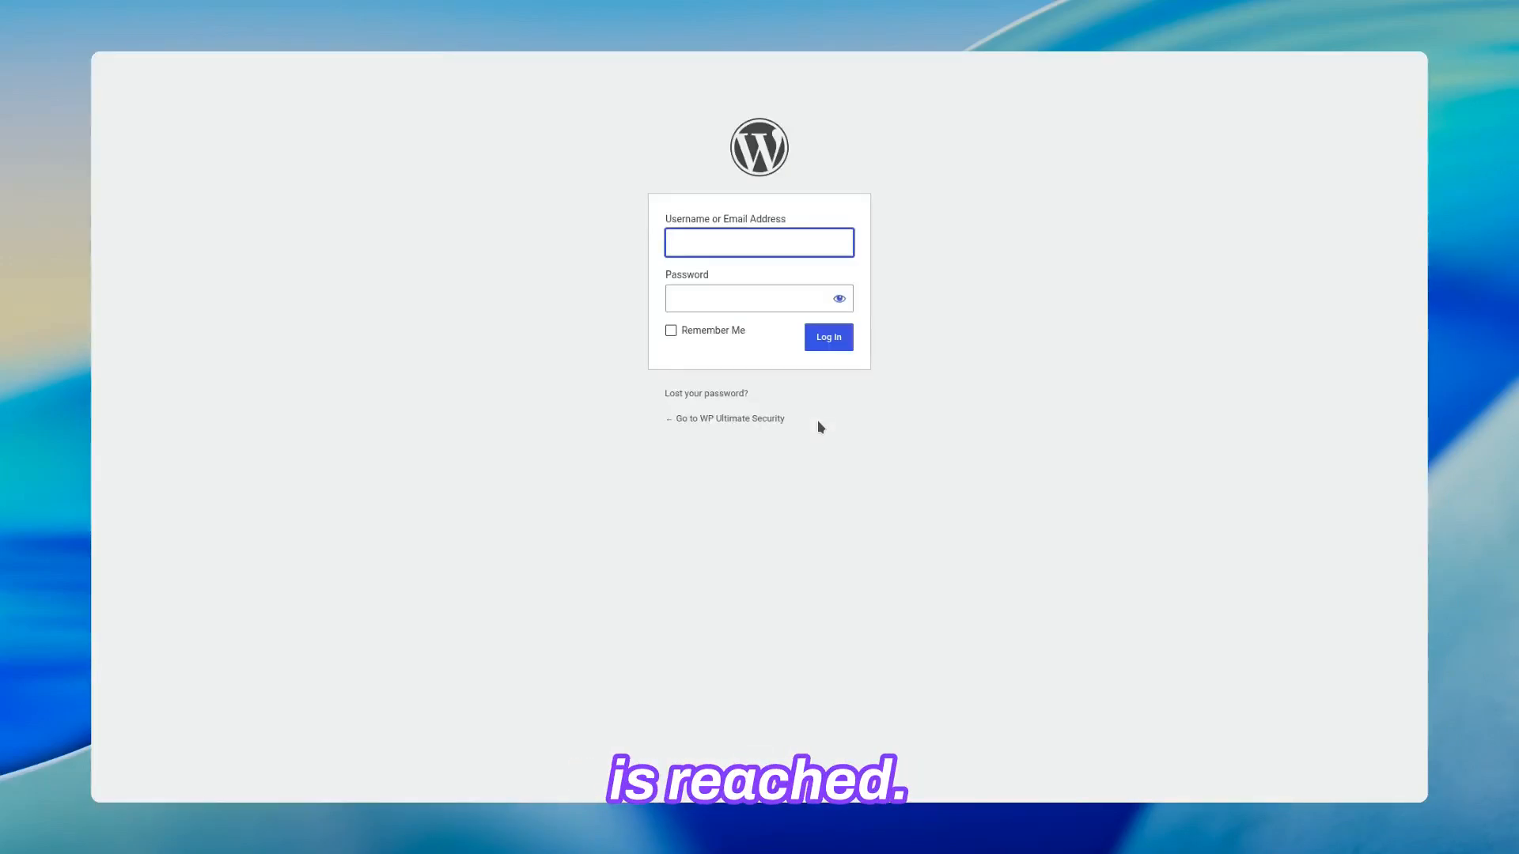
Step: Log in a fourth time from the WordPress login page with the administrator's username and account password
type("admin")
key("Tab")
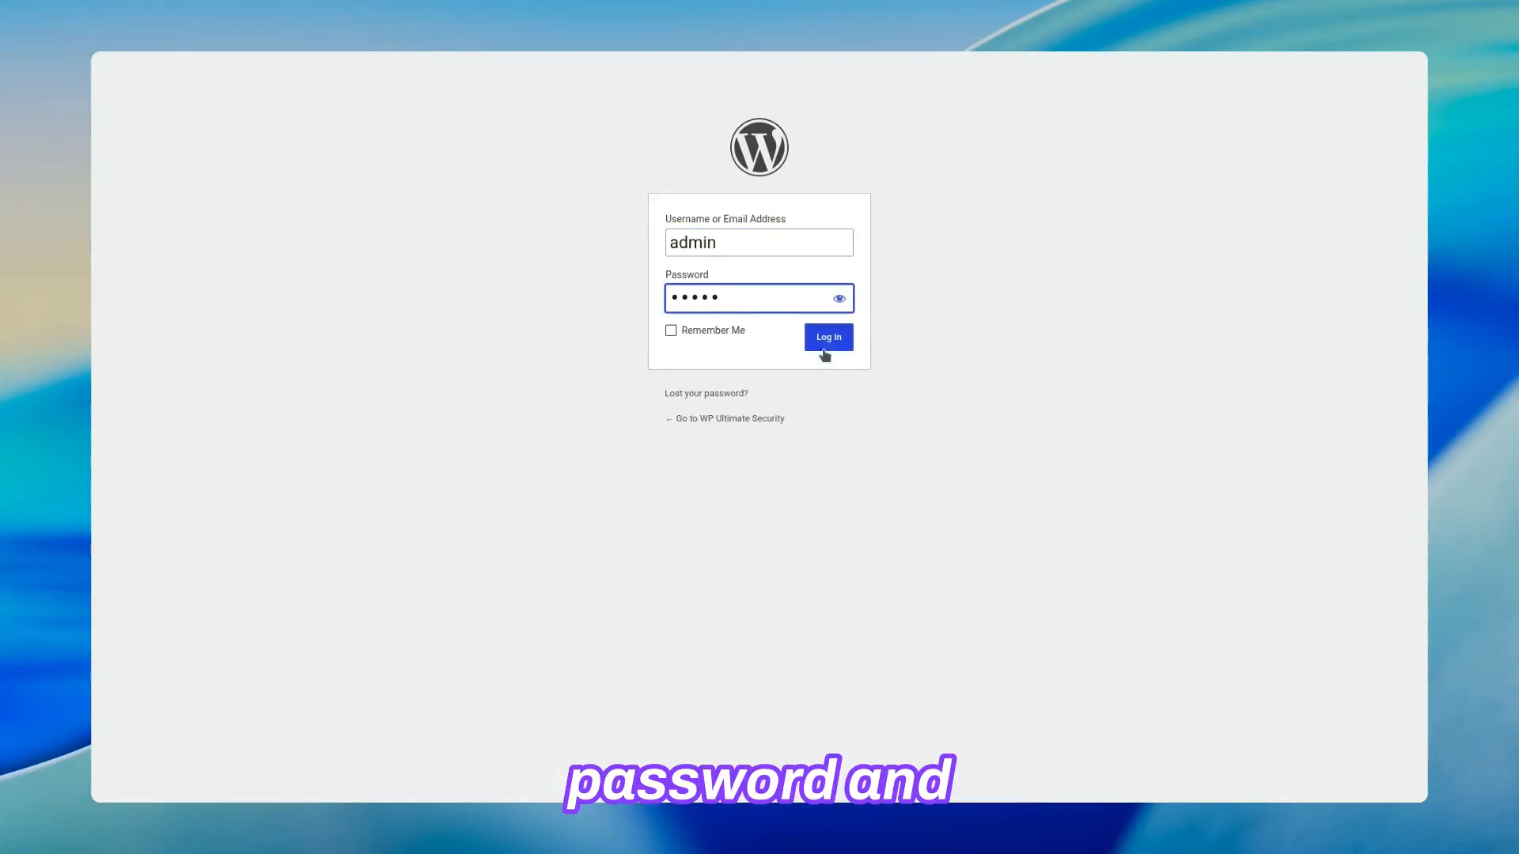
left_click(824, 340)
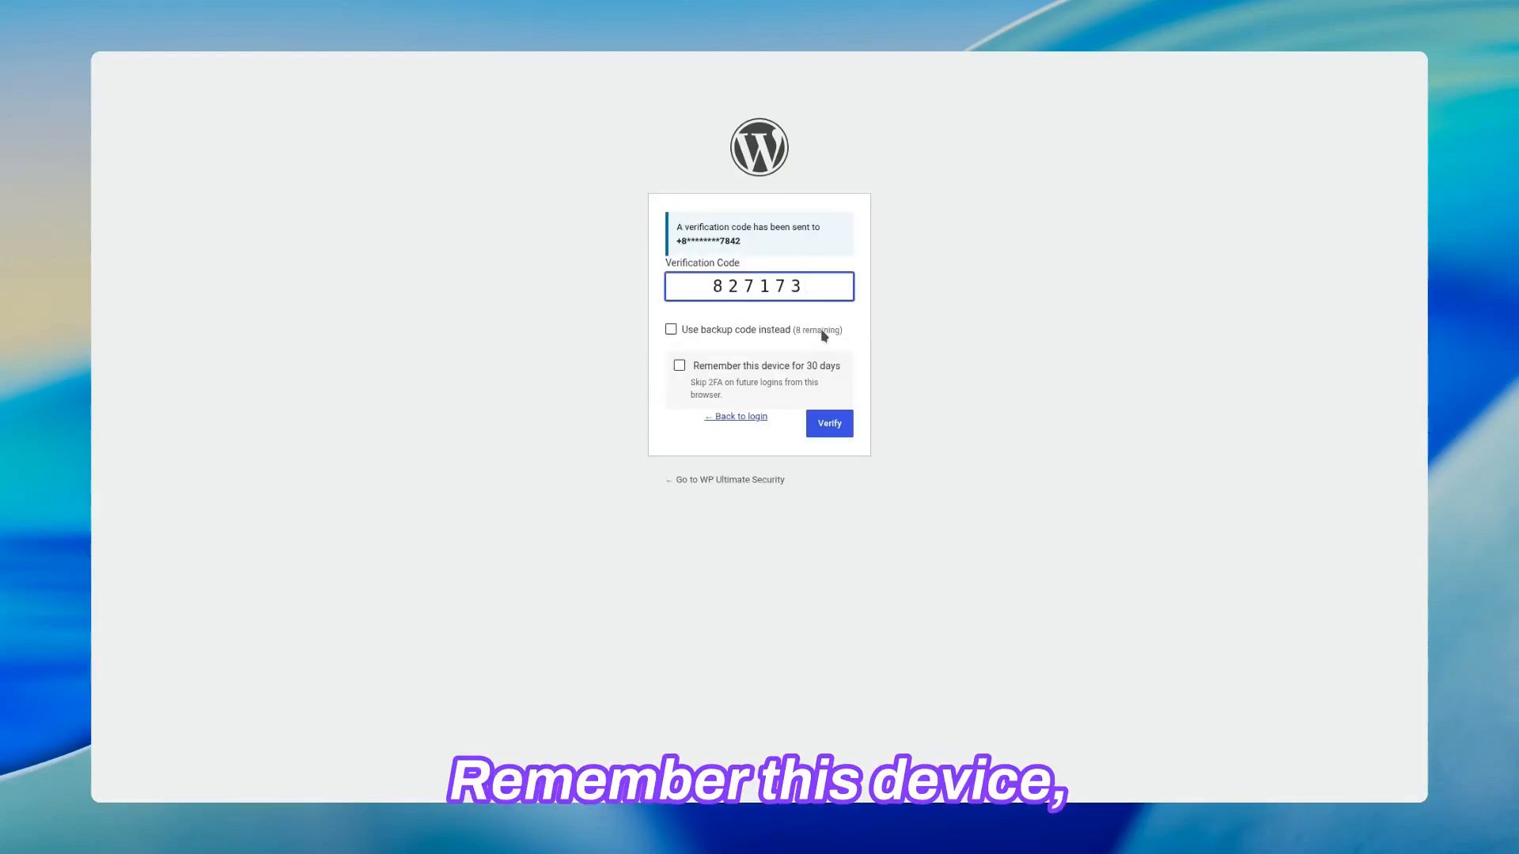
Step: Try to complete the fourth login with its SMS verification code and the option to remember this device for 30 days
left_click(679, 365)
left_click(825, 427)
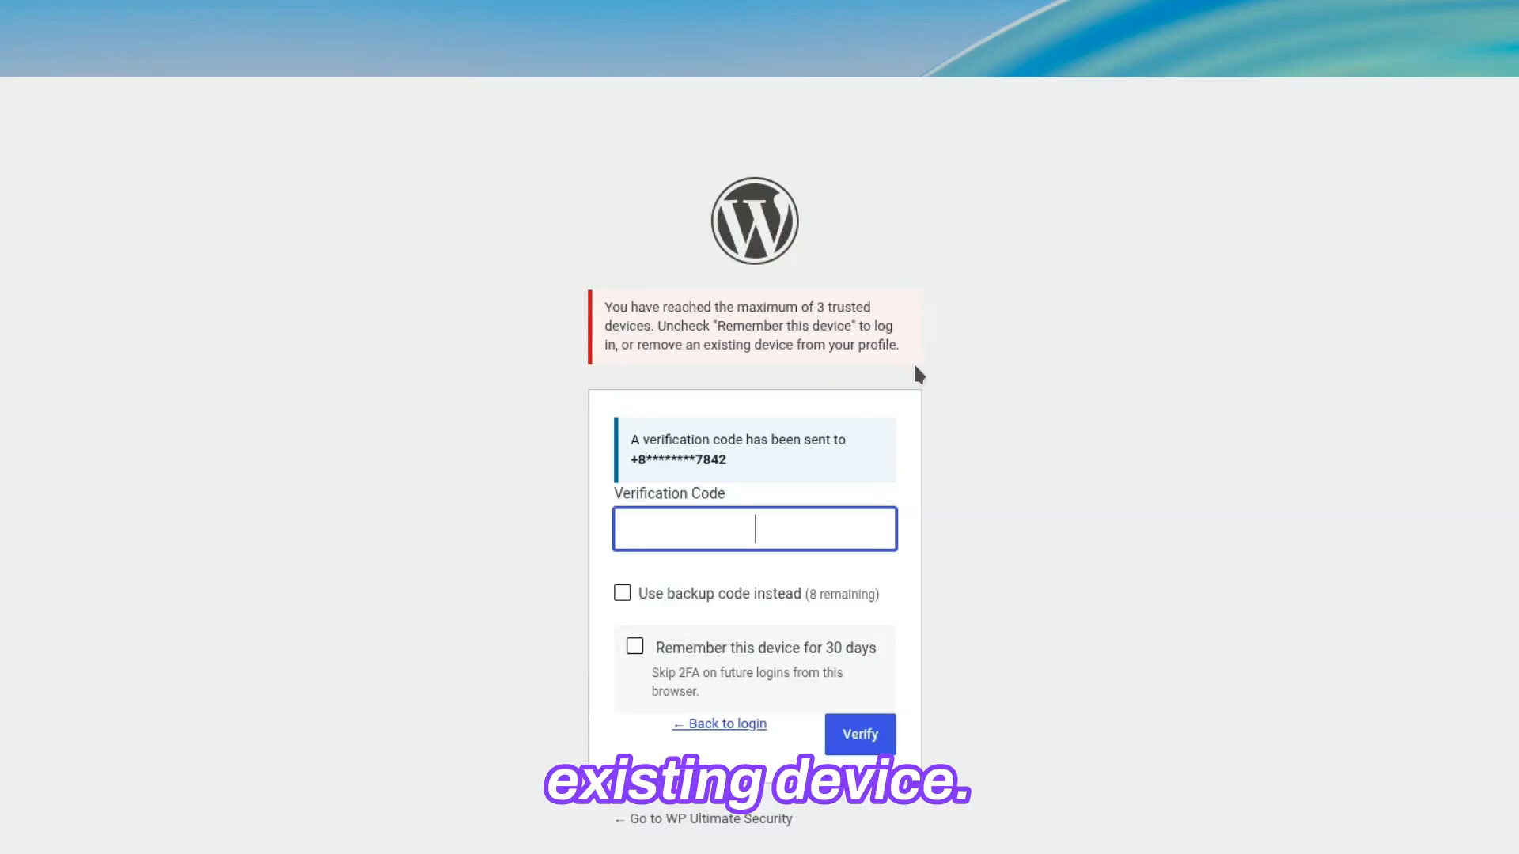
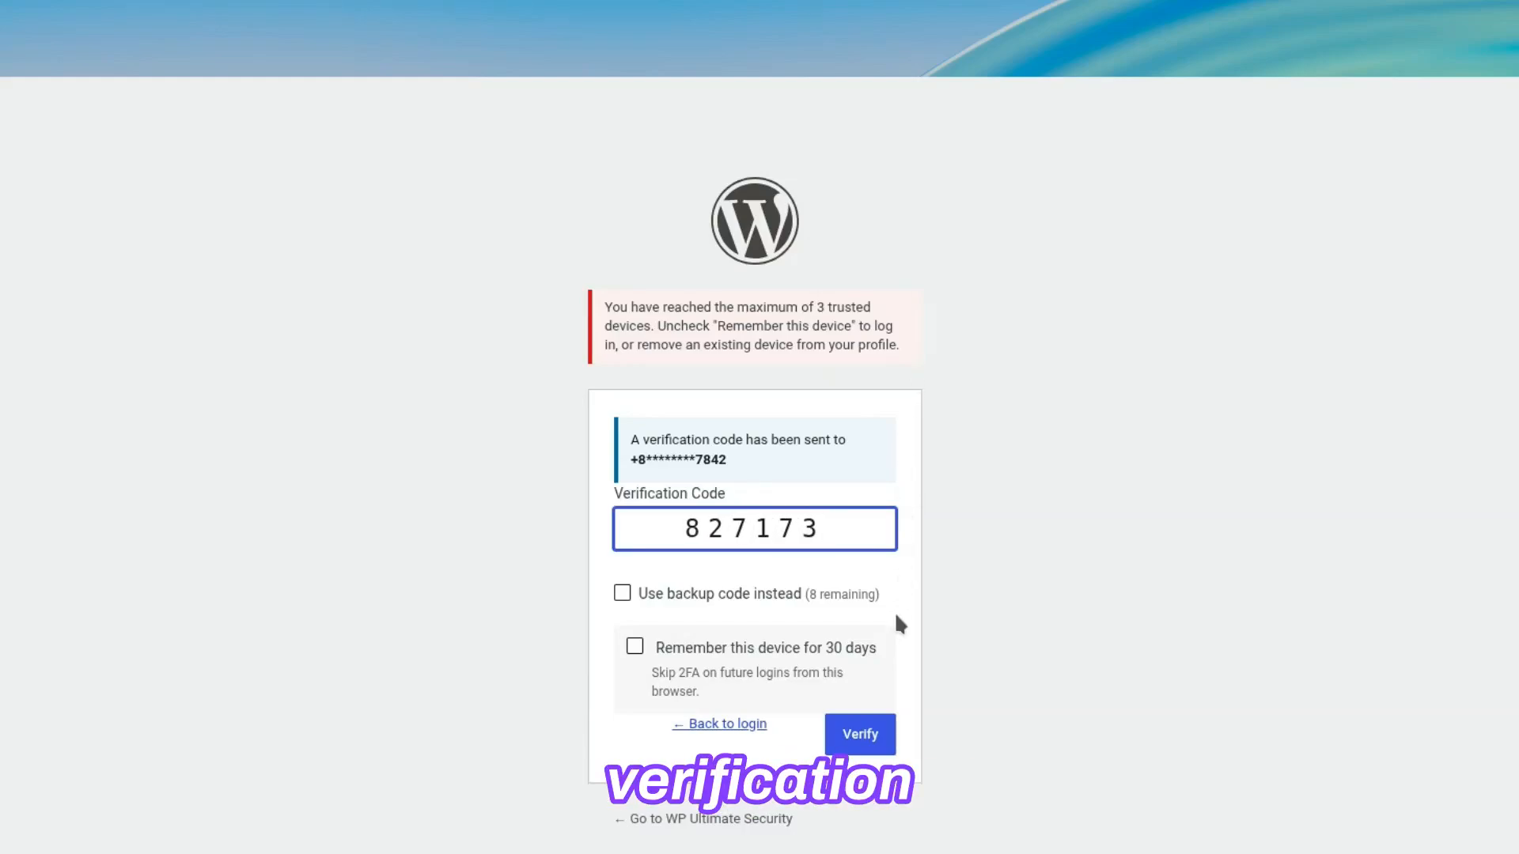
Step: Enter the SMS verification code again and verify the login without remembering this device
left_click(879, 752)
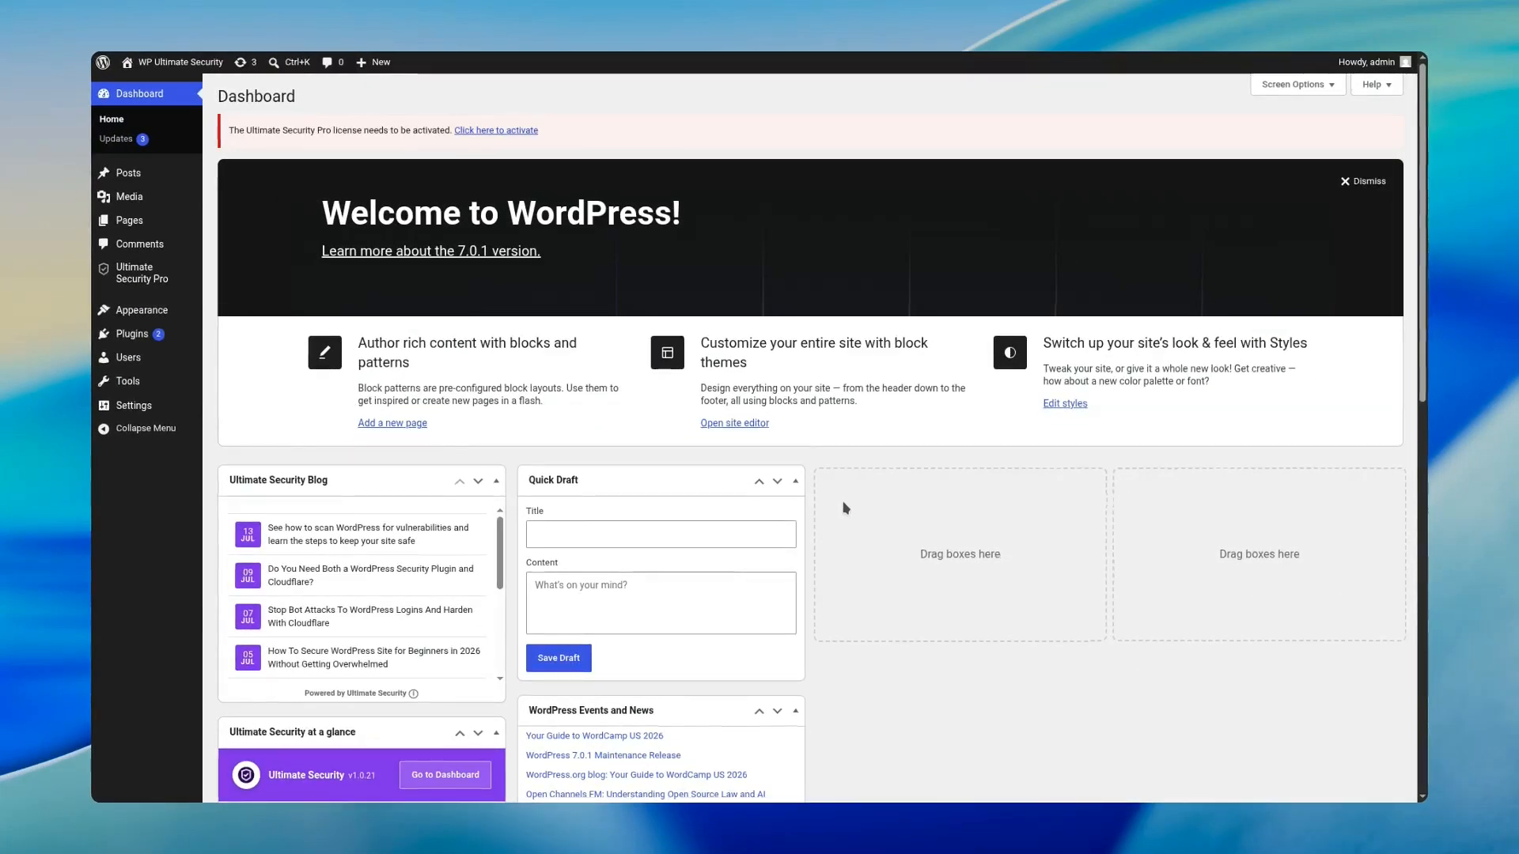
Step: Open the two-factor authentication Audit Logs in Ultimate Security Pro and review the statistics, top users and logged events
mouse_move(142, 273)
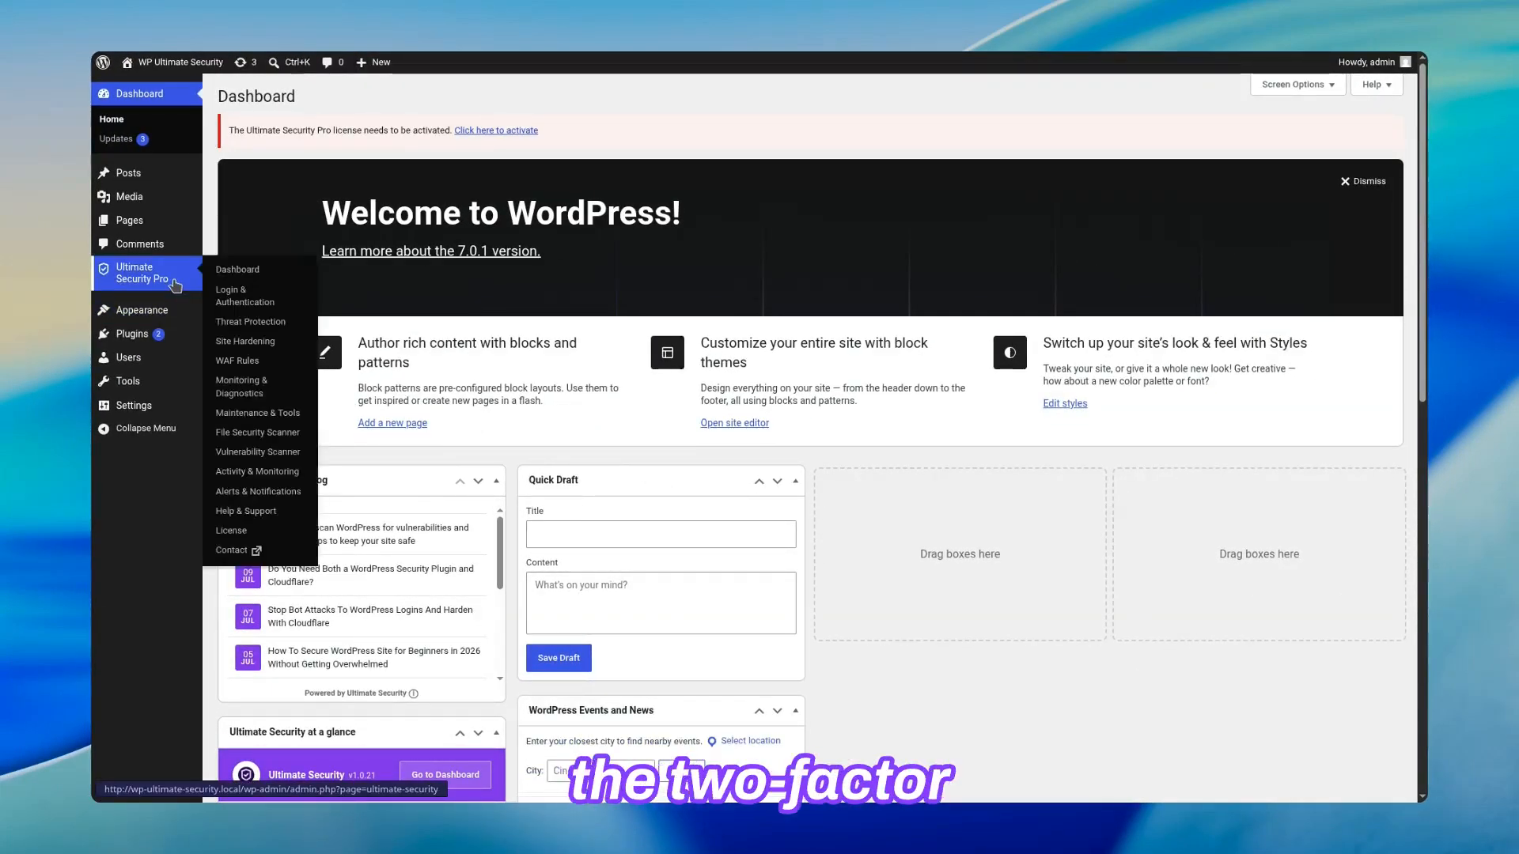
left_click(264, 295)
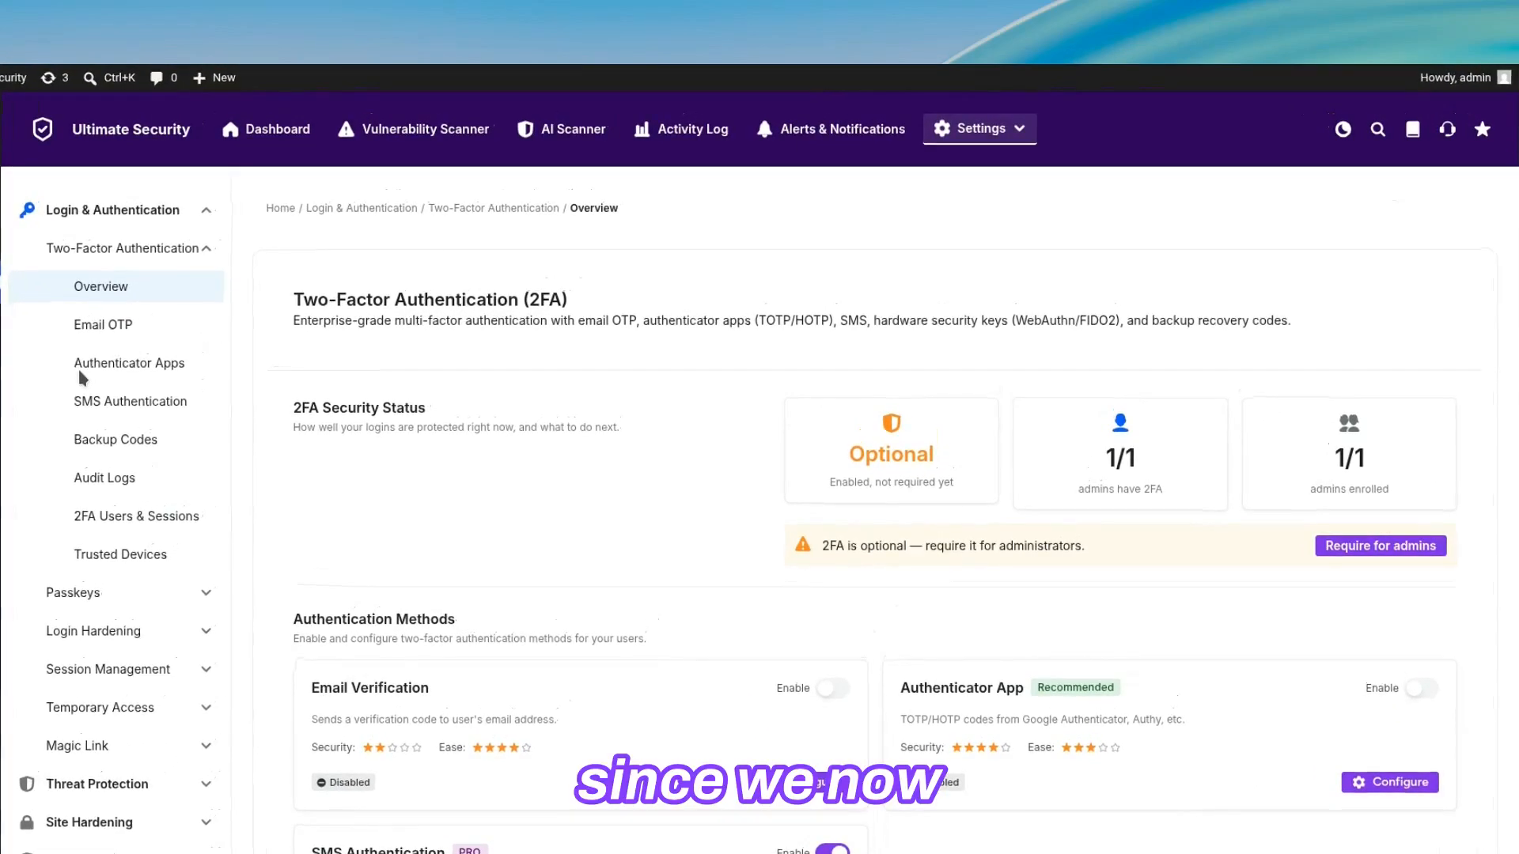
left_click(138, 478)
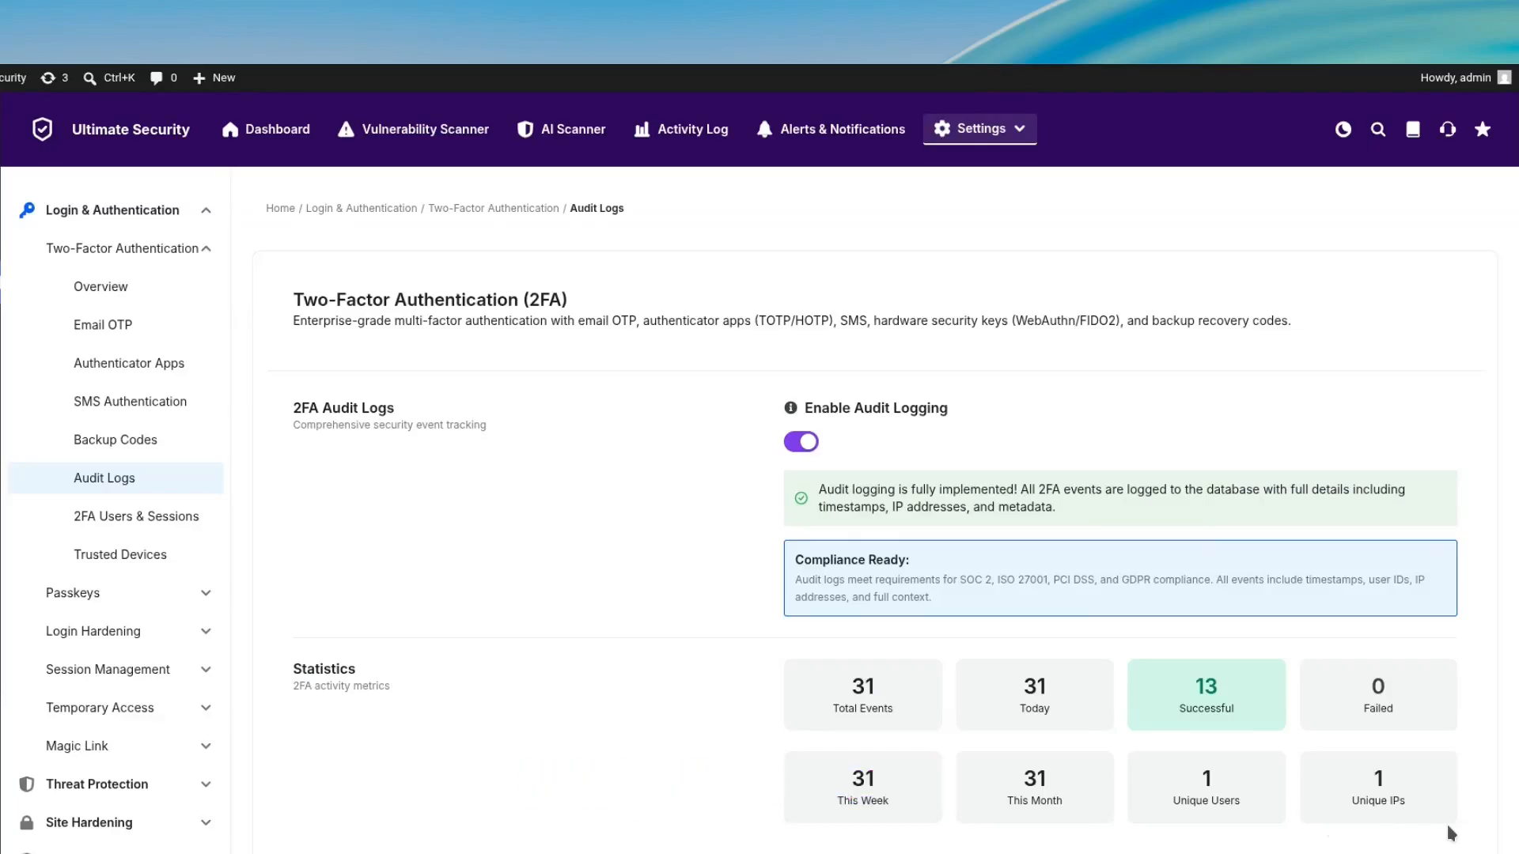
scroll(1415, 621, "down", 5)
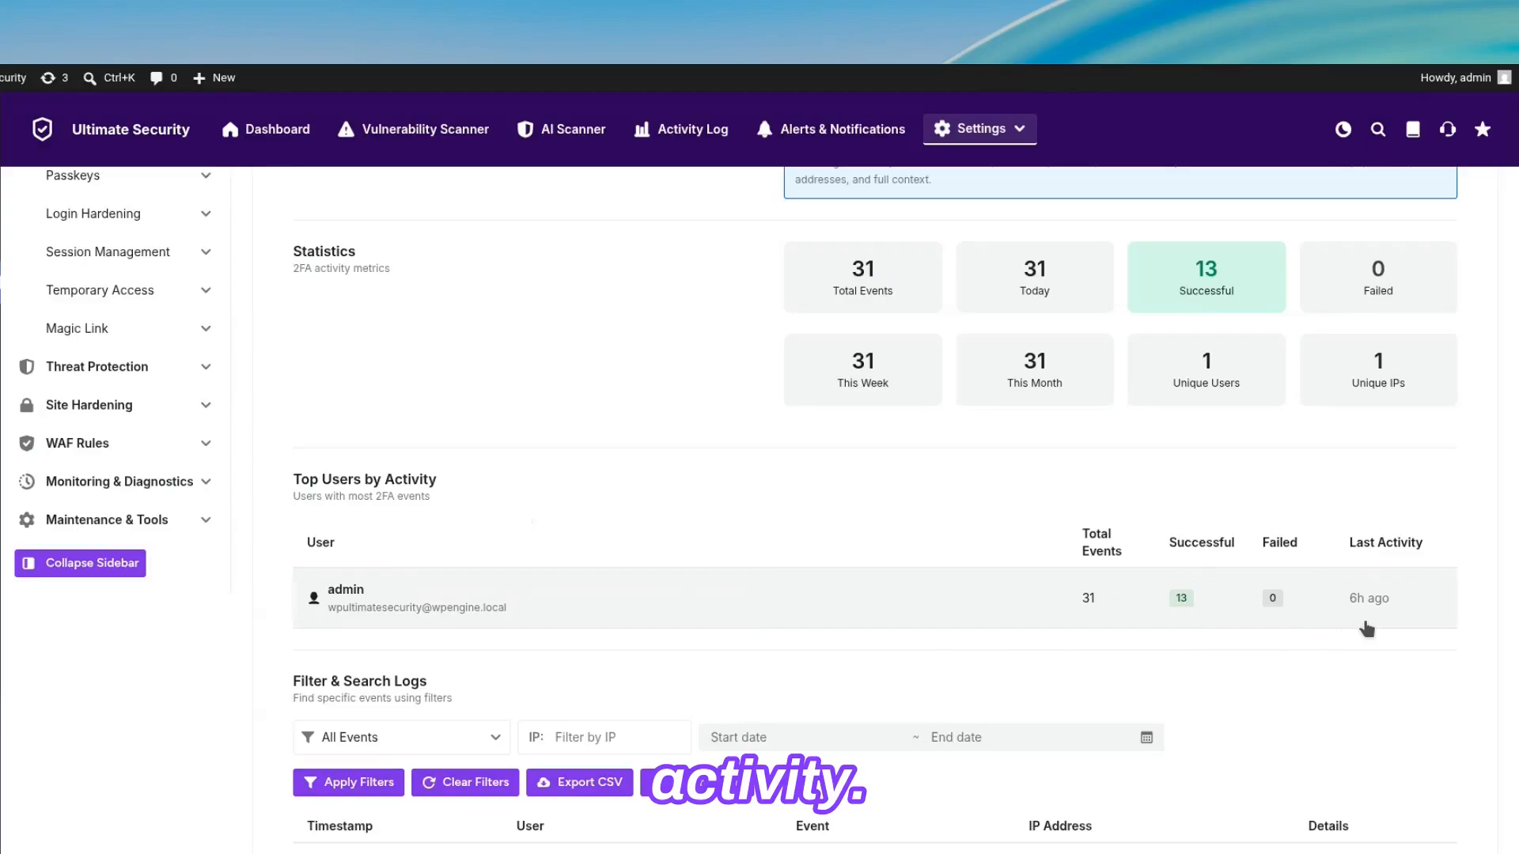
scroll(1366, 629, "down", 1)
scroll(1366, 629, "down", 3)
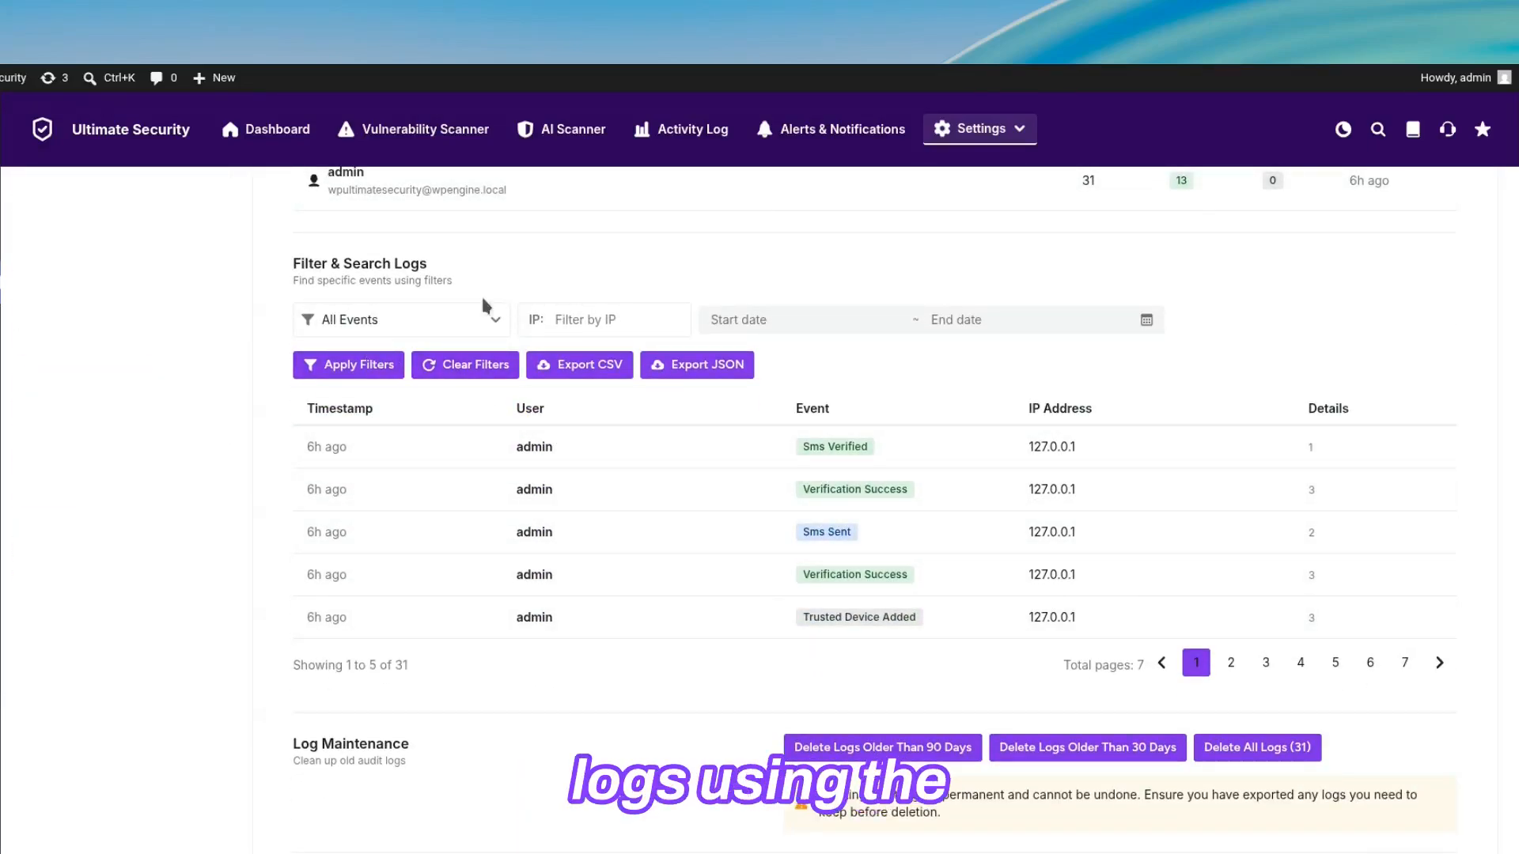
Step: Inspect the audit log filters for event type, IP address and date range, leaving them unset
left_click(417, 335)
left_click(383, 370)
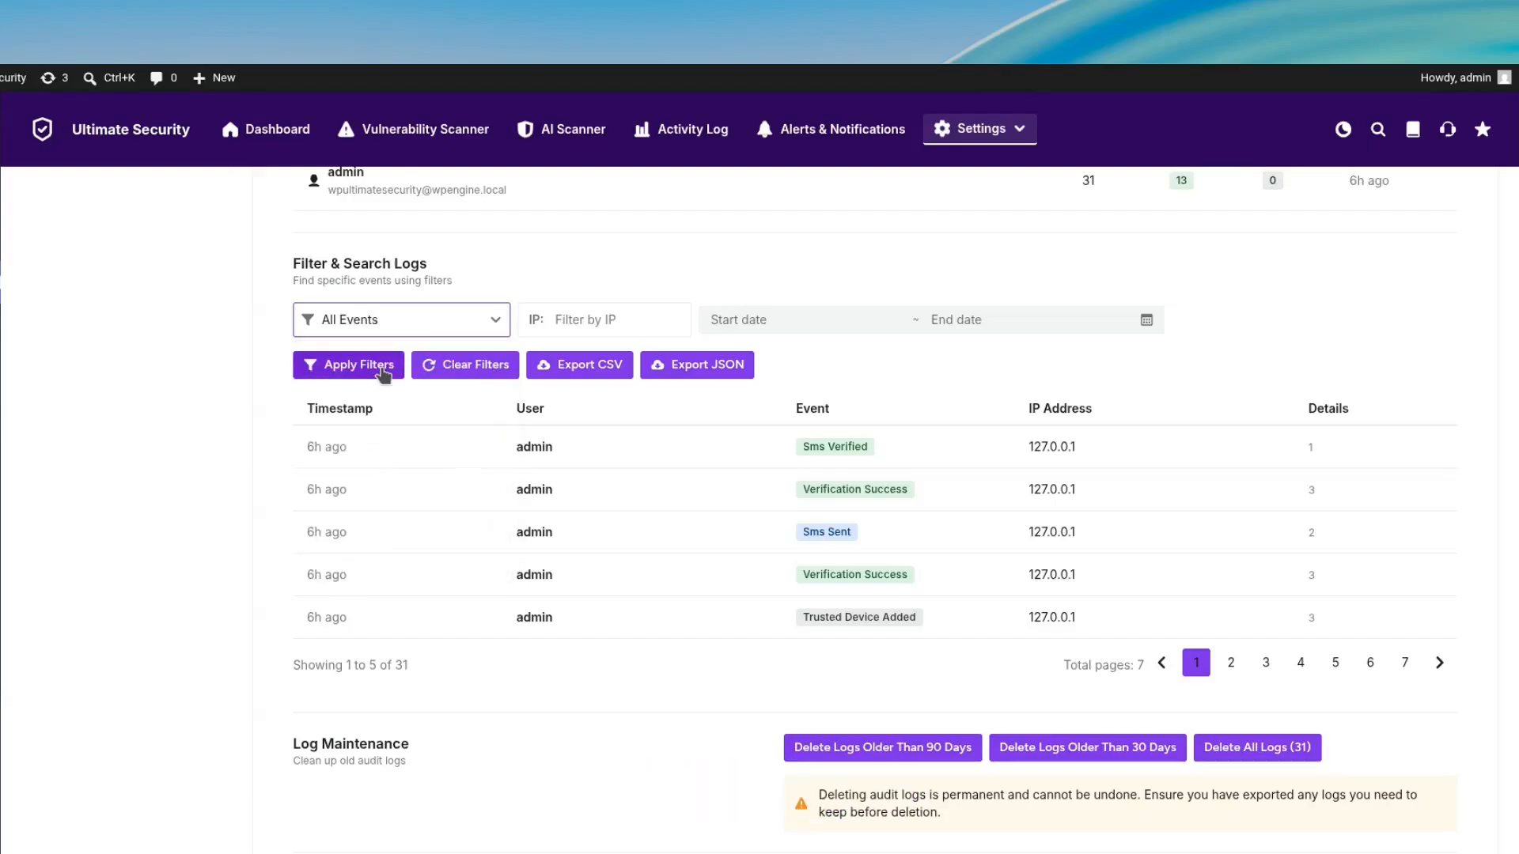
left_click(613, 320)
left_click(783, 320)
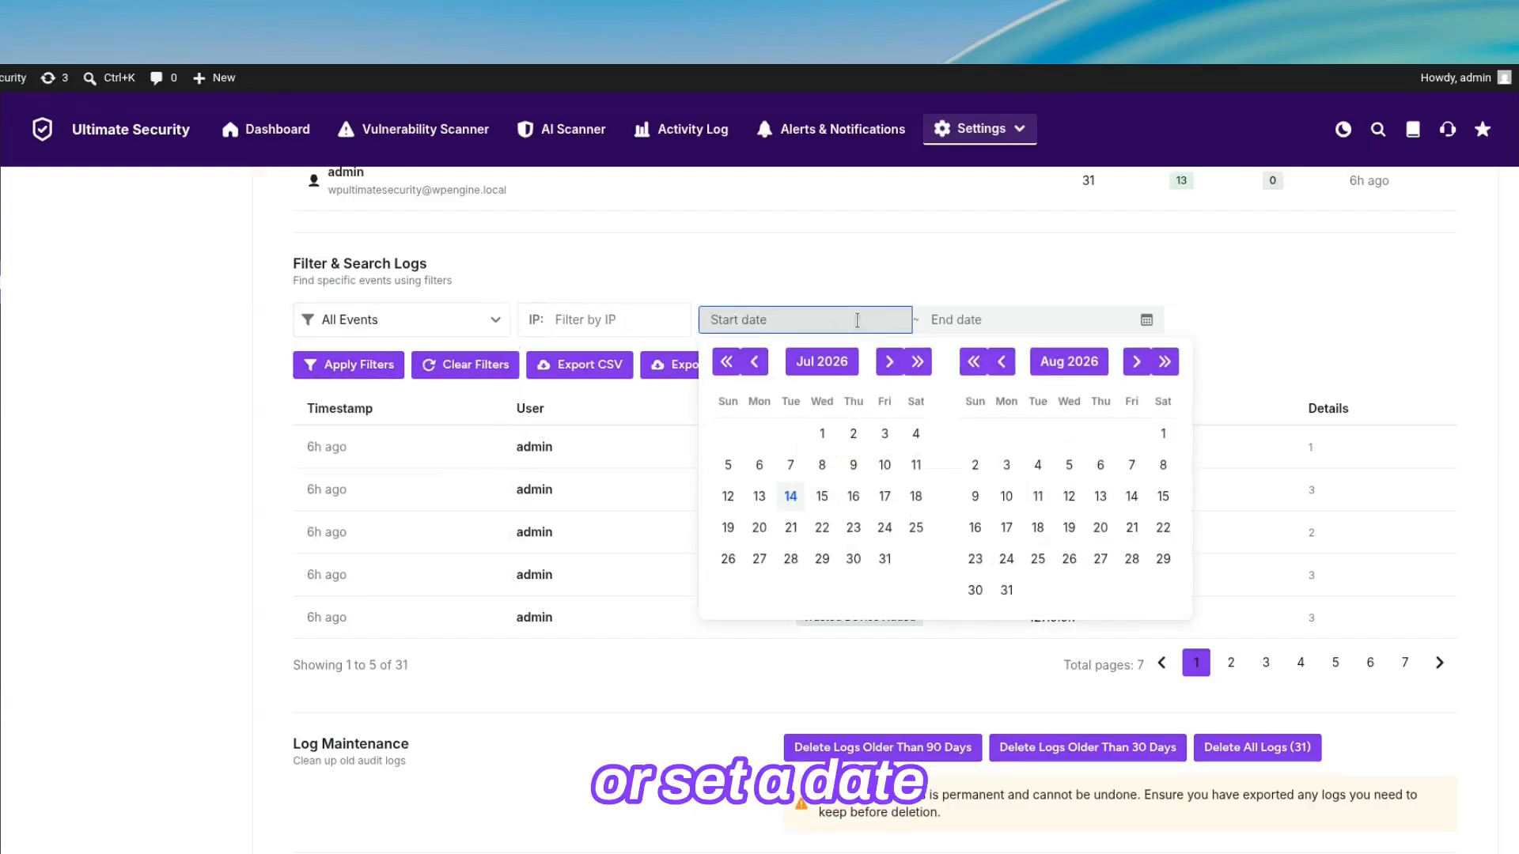
left_click(1261, 340)
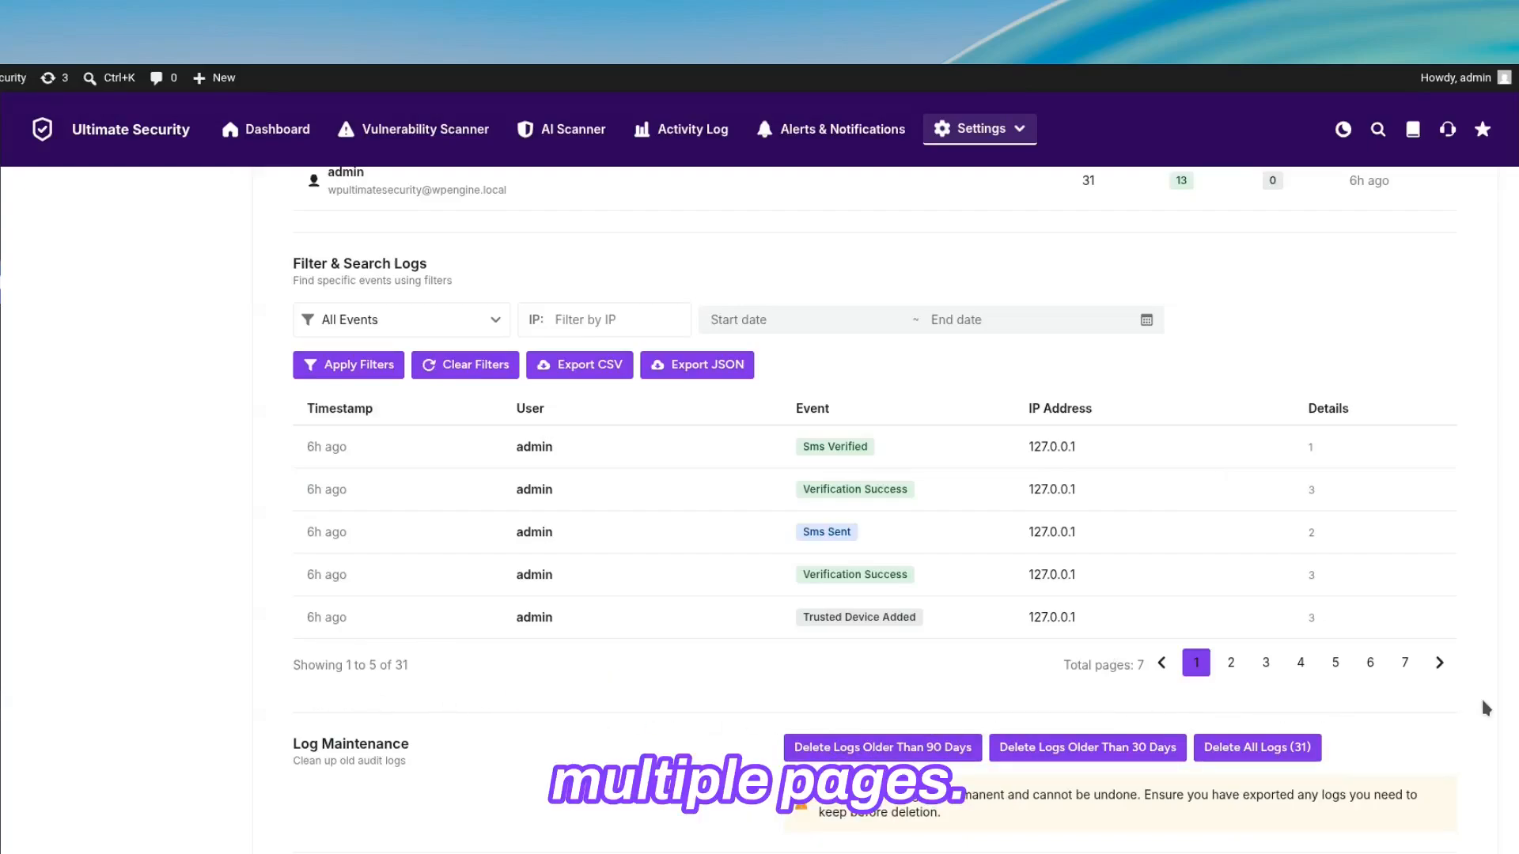
Step: Open the Log Maintenance prompt for deleting audit logs older than 90 days and cancel the deletion
scroll(1485, 708, "down", 3)
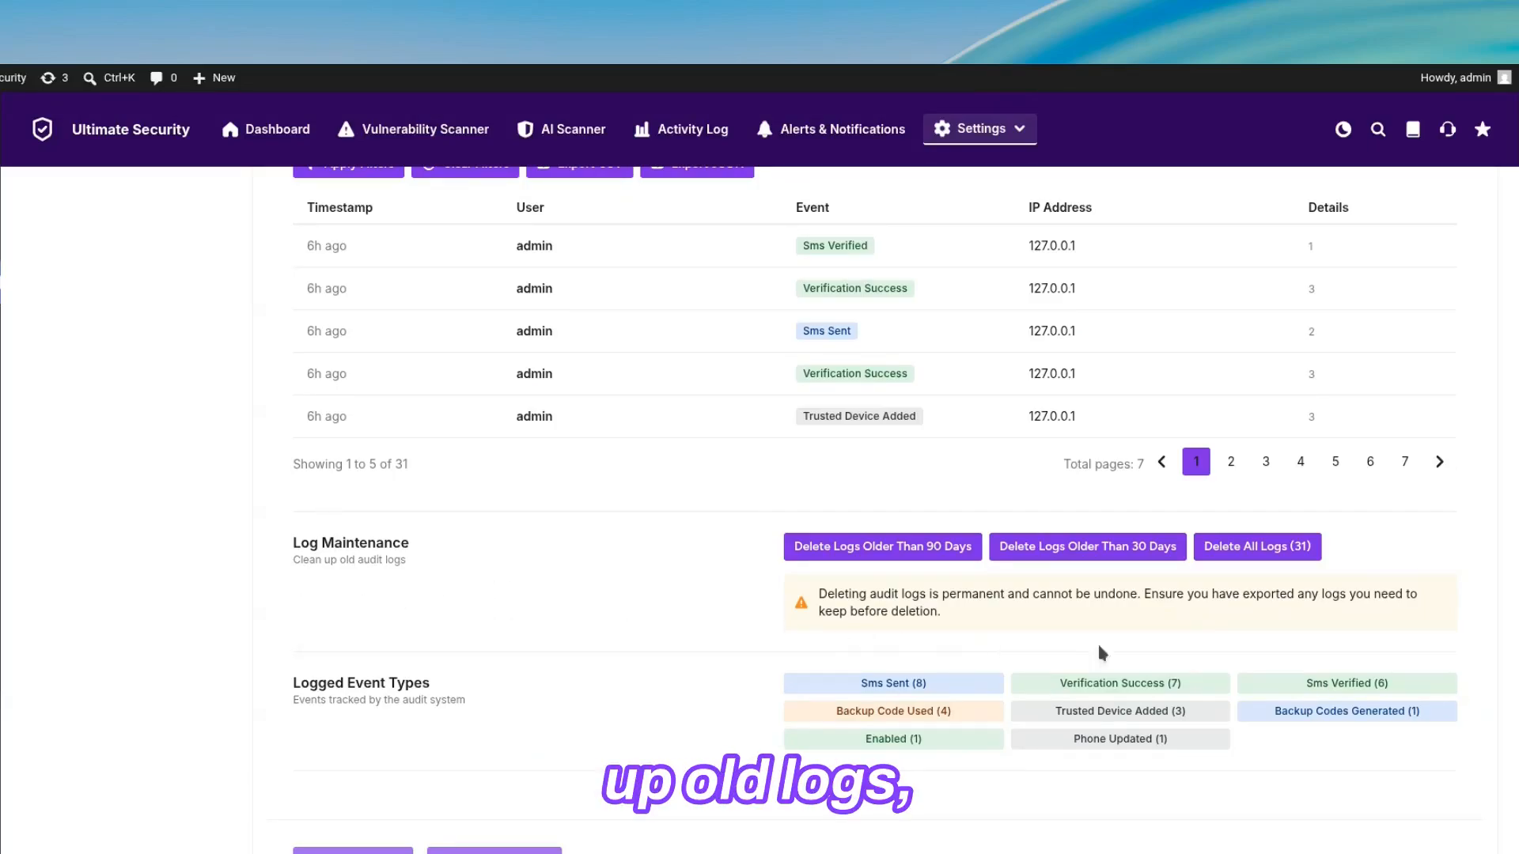
left_click(916, 558)
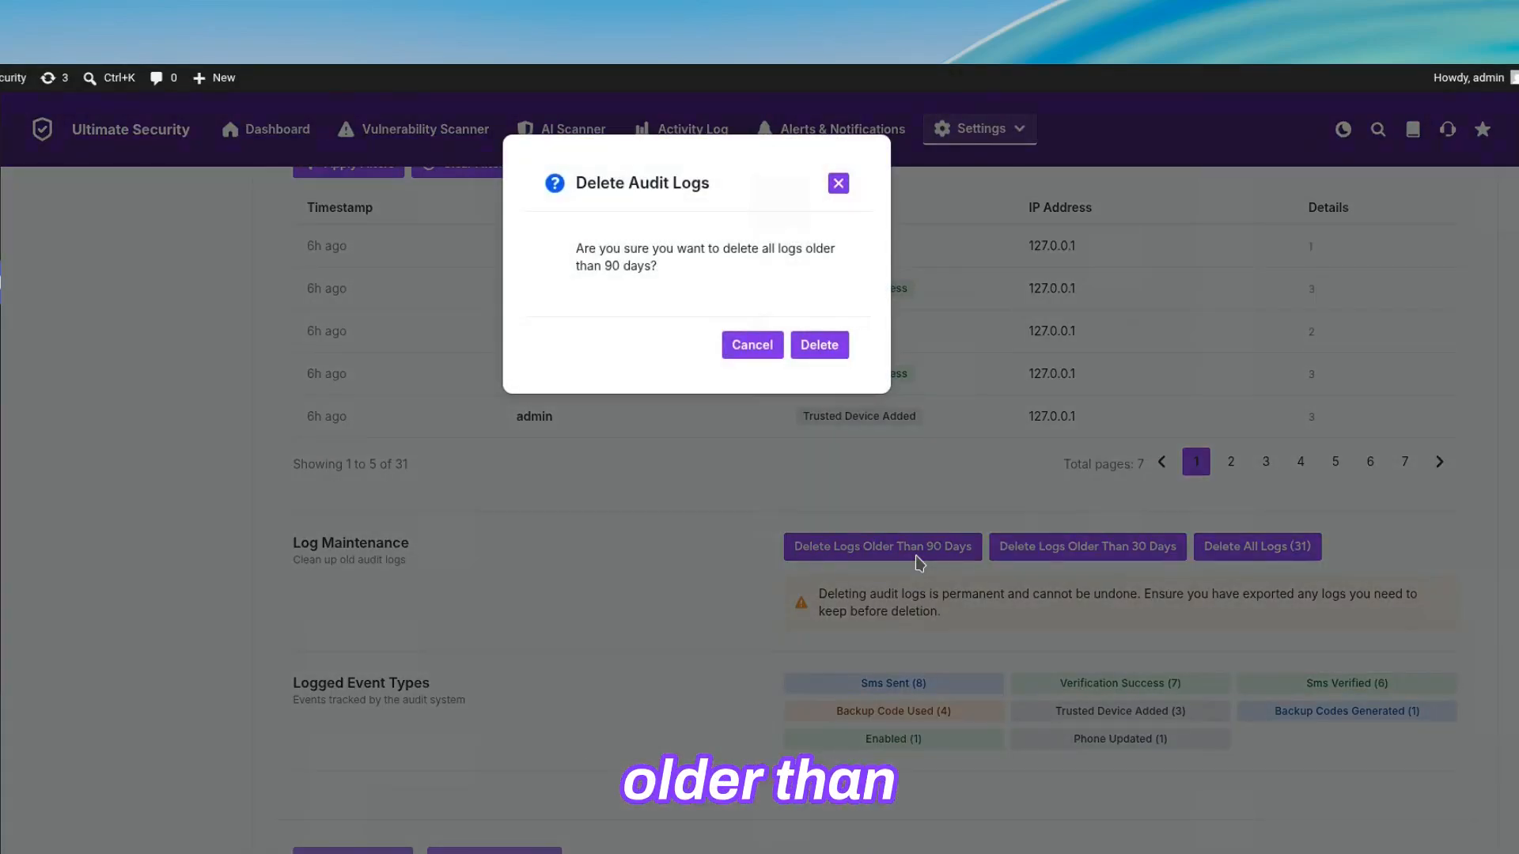
left_click(737, 347)
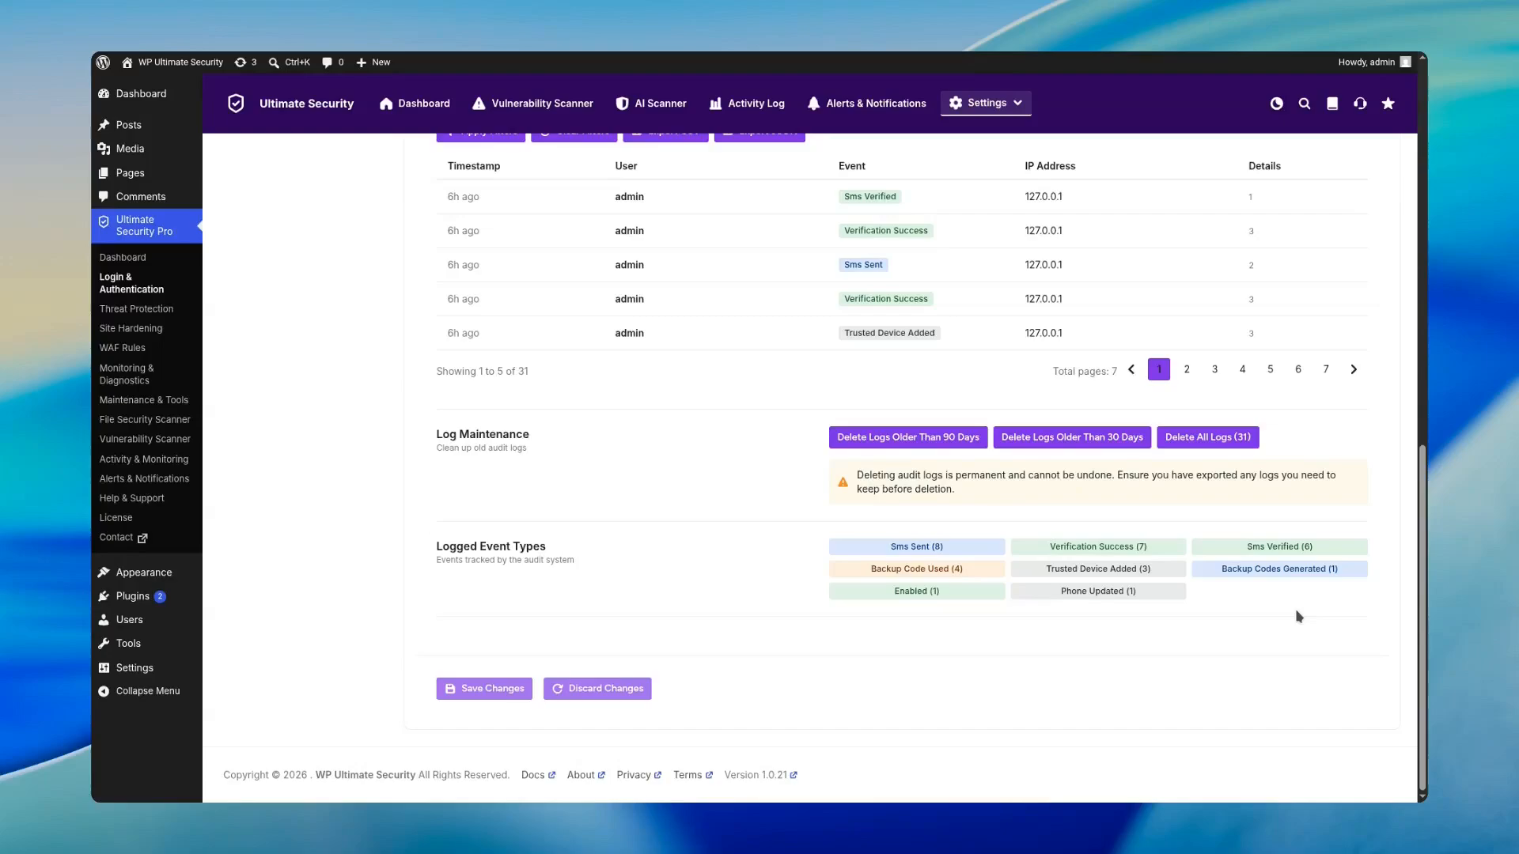
scroll(1297, 616, "up", 15)
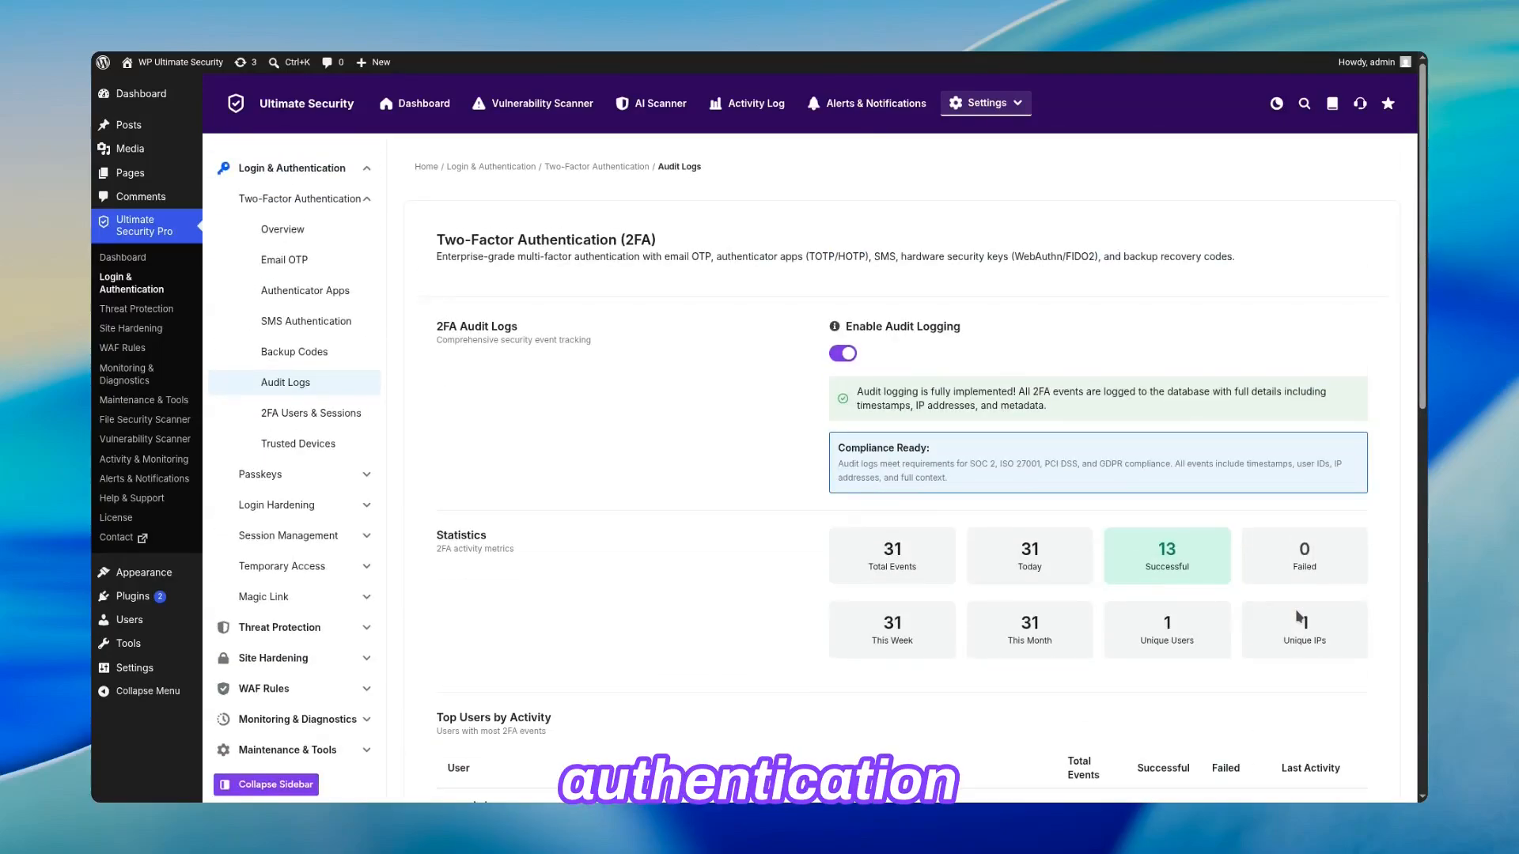